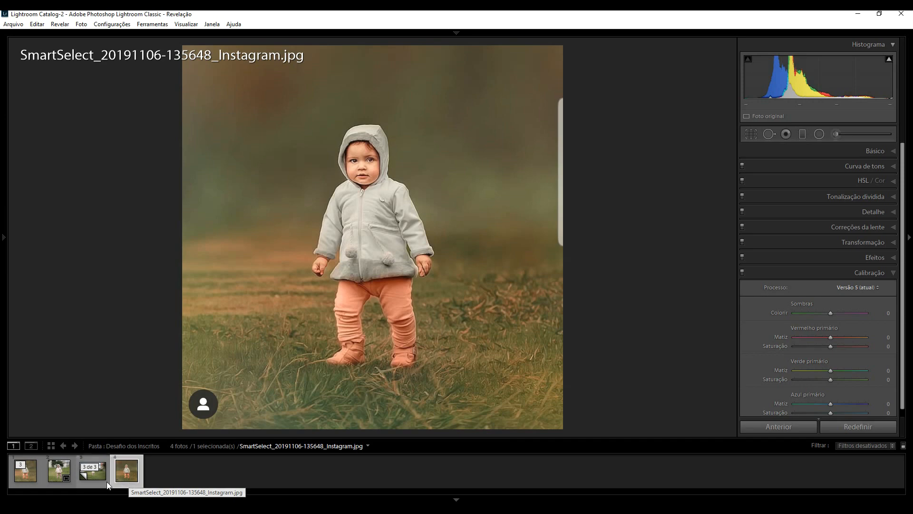
left_click(90, 485)
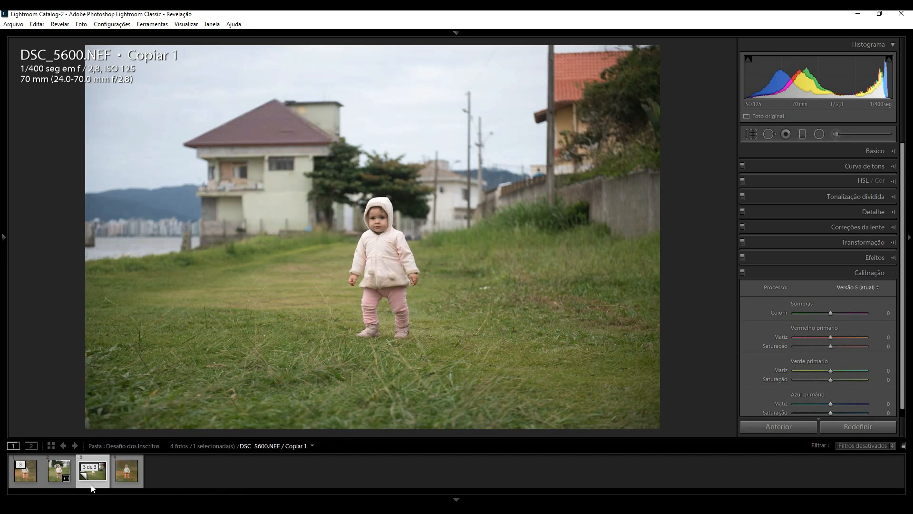
left_click(57, 478)
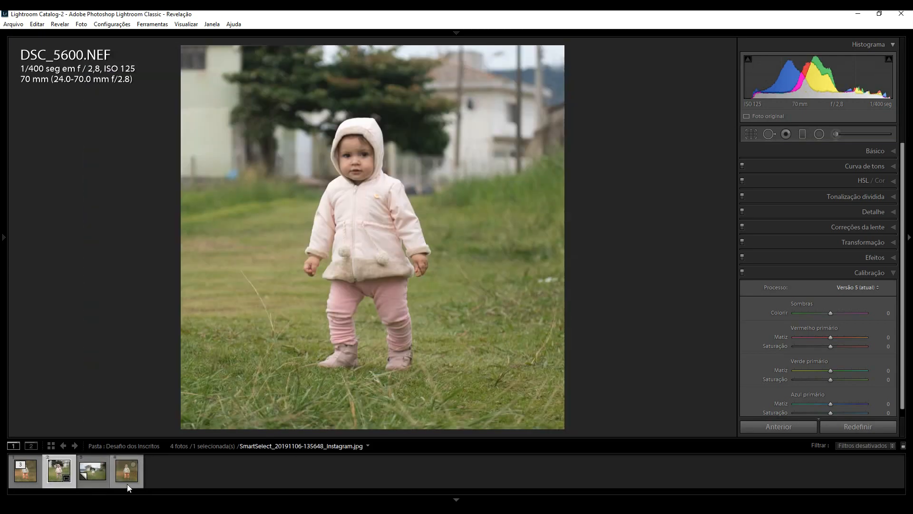
left_click(127, 483)
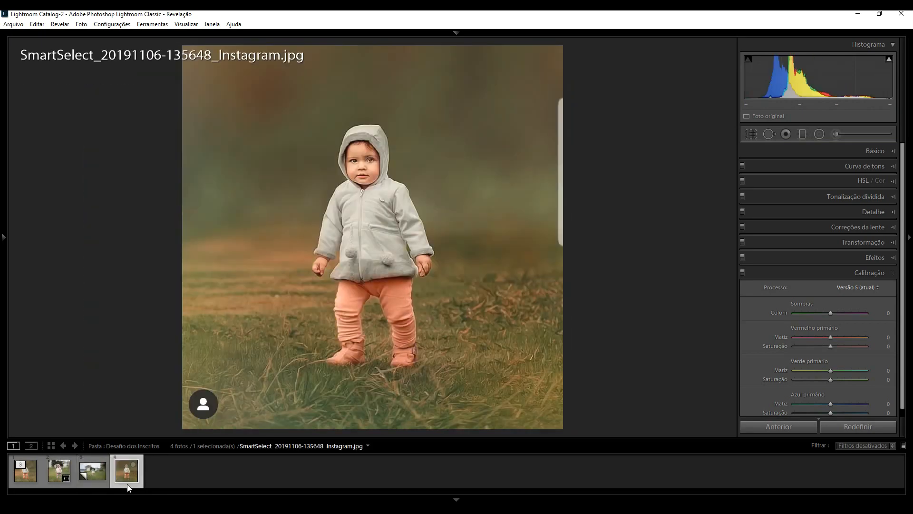
left_click(60, 481)
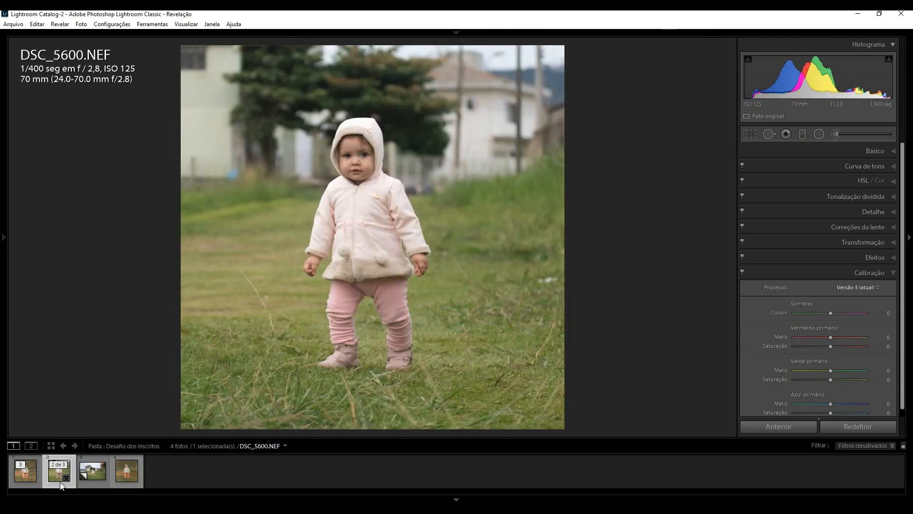
left_click(28, 481)
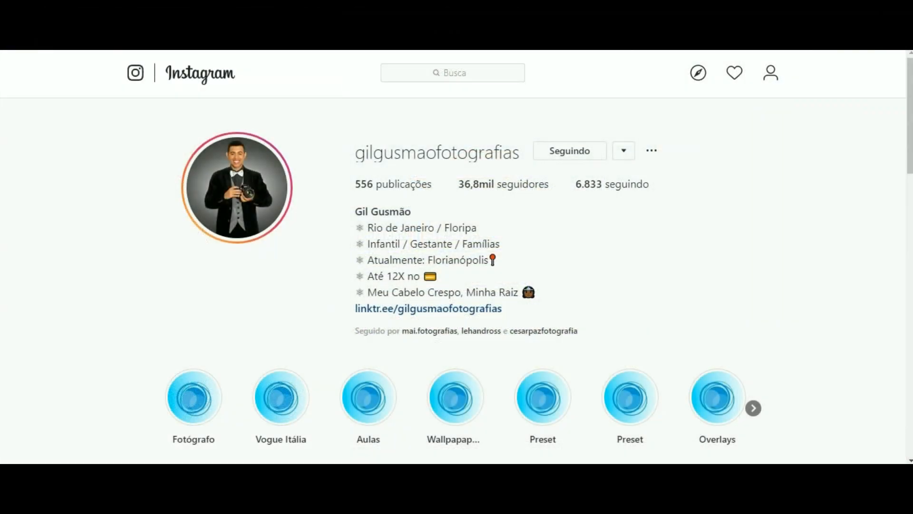
Browse the published photos on the photographer's Instagram profile in the browser
scroll(457, 285, "down", 6)
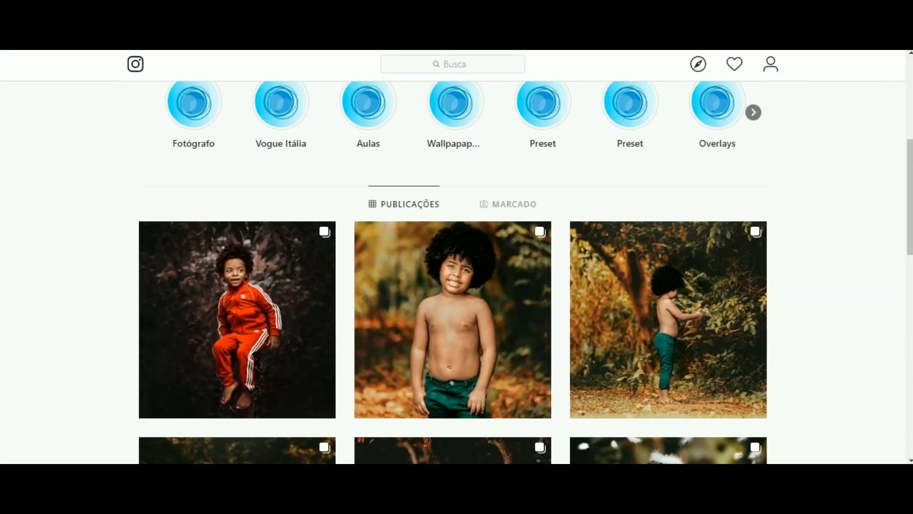
scroll(456, 271, "down", 5)
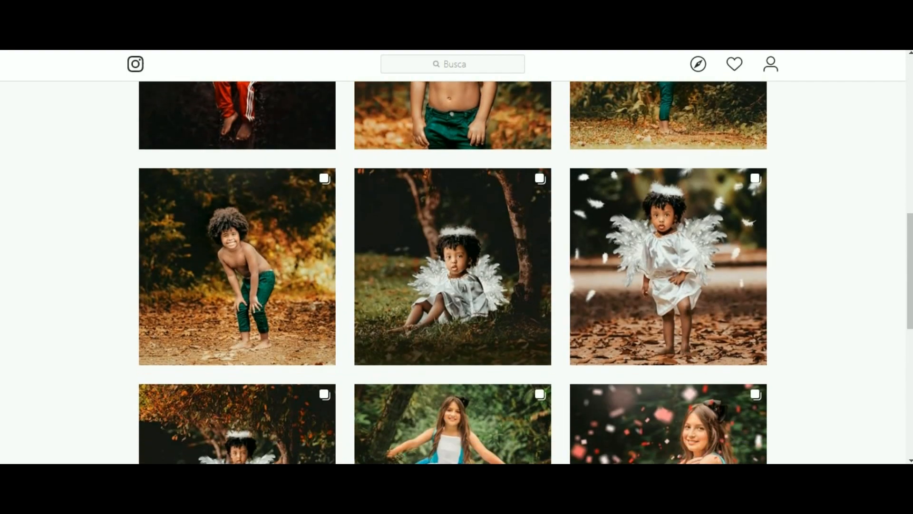
scroll(457, 271, "down", 4)
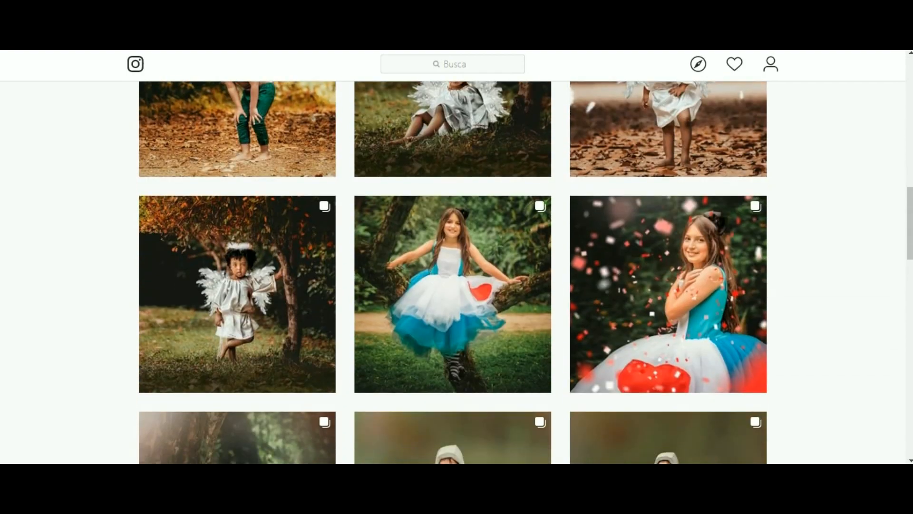
scroll(457, 271, "down", 5)
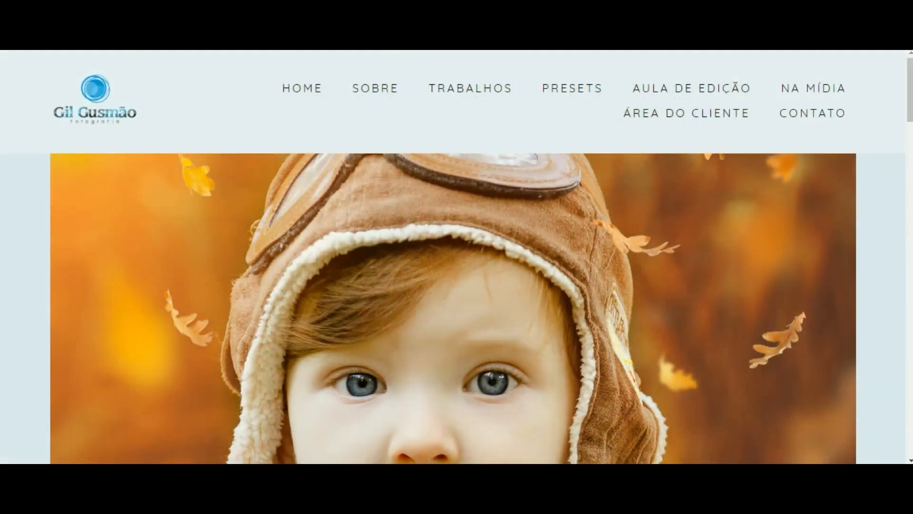
Look through the photographer's website, including recent work, presets, the online workshop and the Projeto Meu Cabelo Crespo gallery
scroll(456, 257, "down", 4)
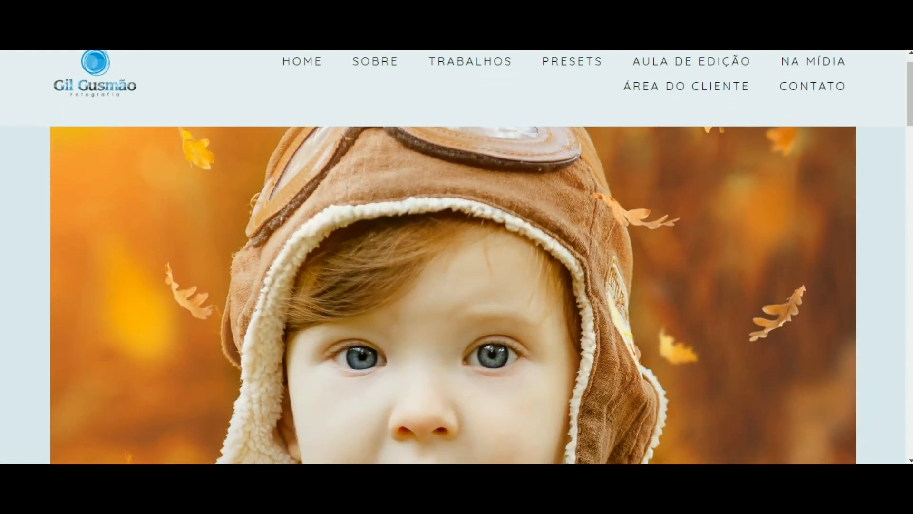
scroll(457, 257, "down", 5)
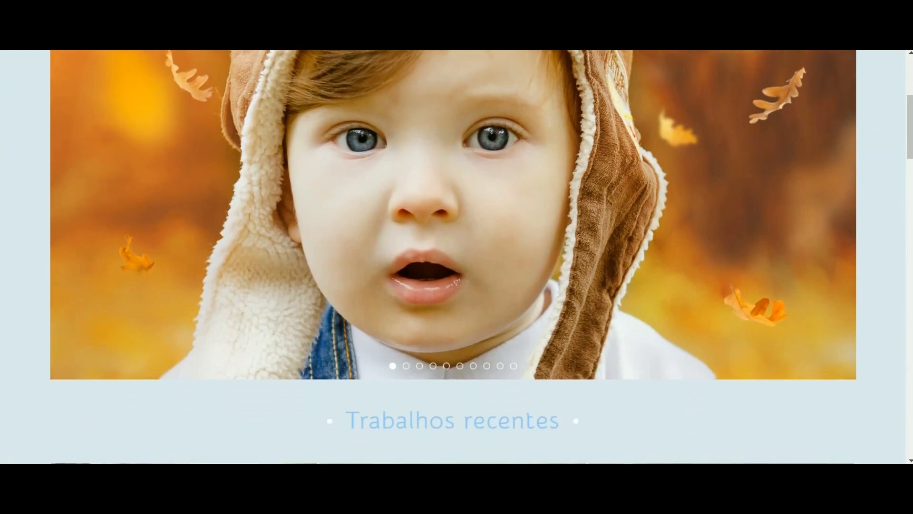
scroll(457, 257, "down", 6)
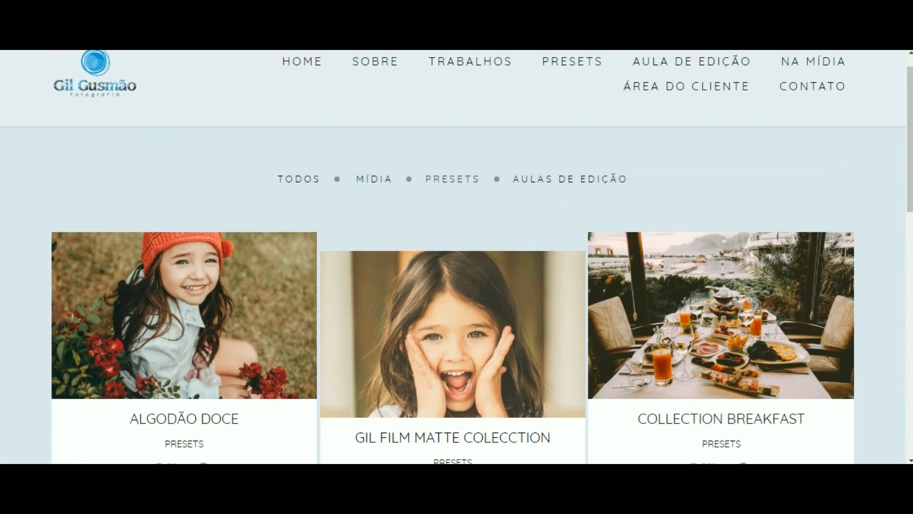
scroll(457, 256, "down", 3)
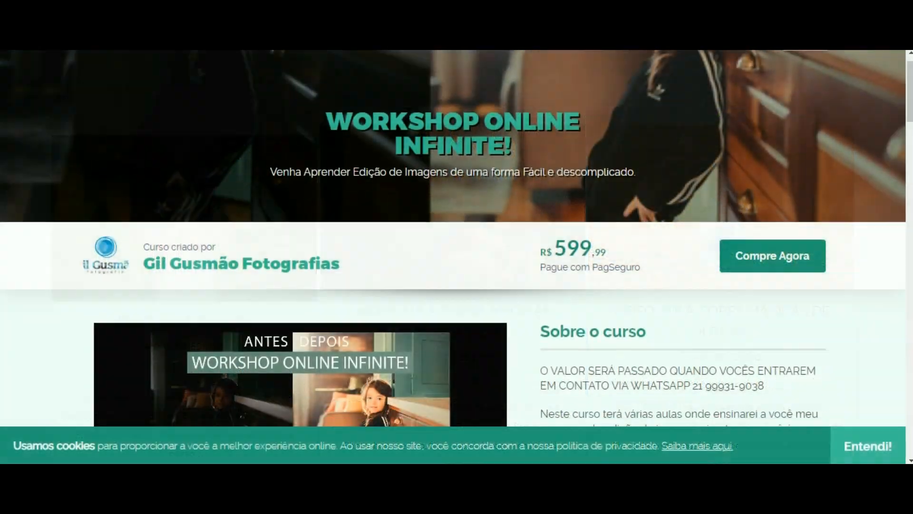
scroll(457, 257, "down", 4)
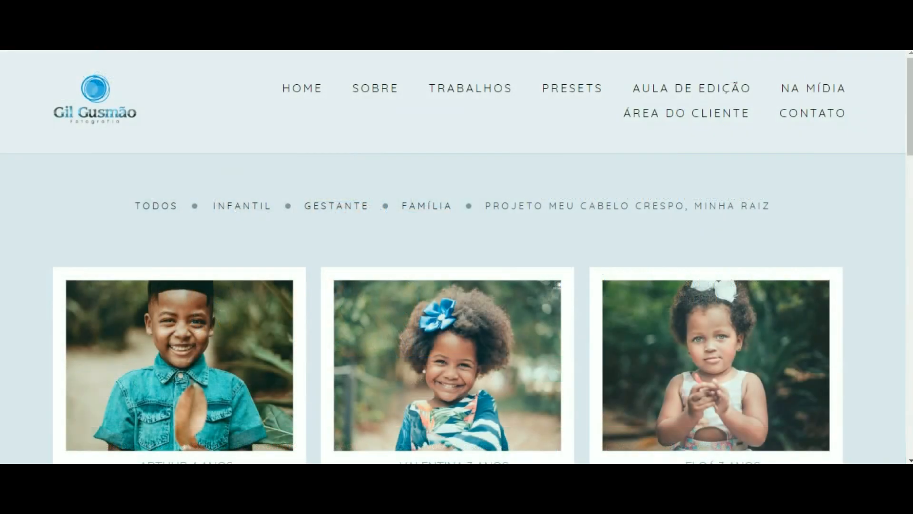
scroll(457, 256, "down", 3)
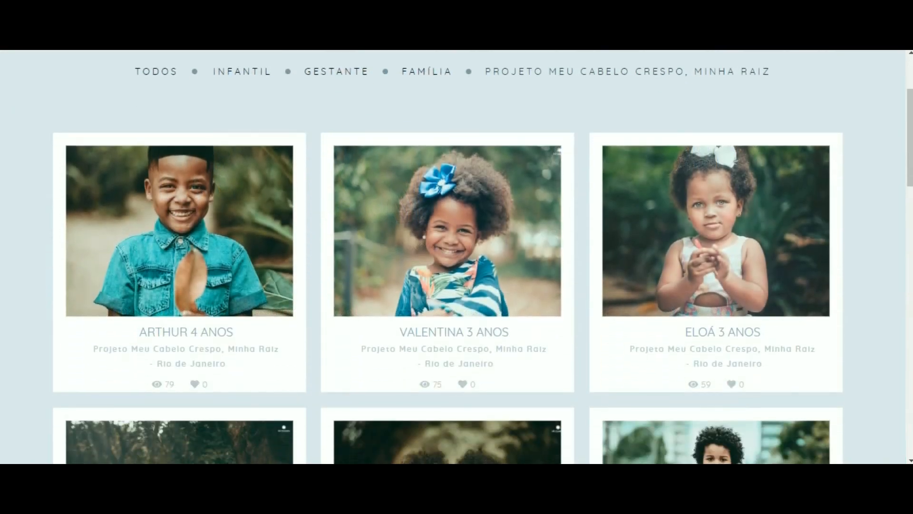
scroll(456, 257, "down", 5)
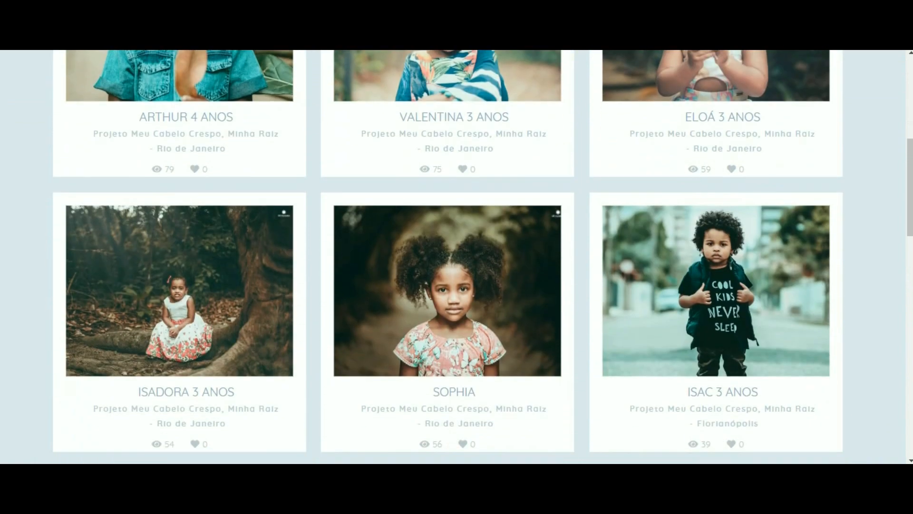
scroll(457, 257, "down", 5)
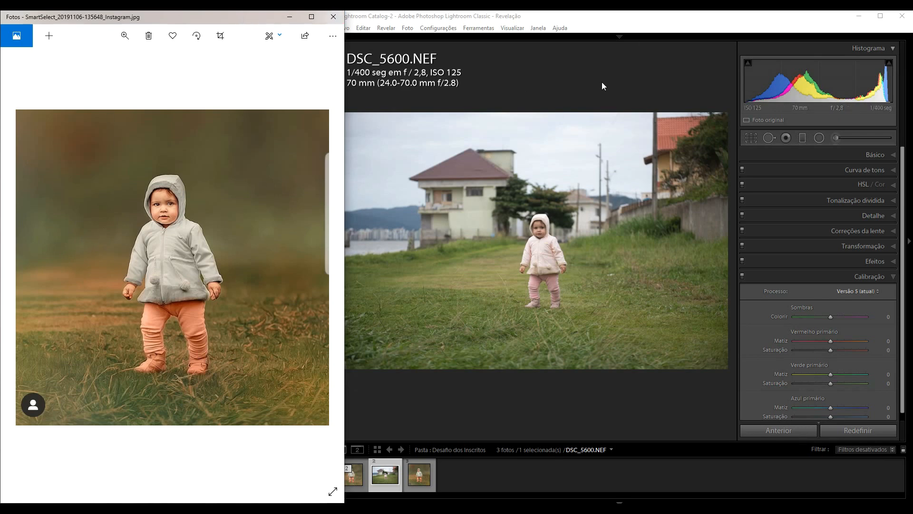
In Lightroom, enable Remover desvio cromático and Ativar correções de perfil in the lens corrections for DSC_5600.NEF
left_click(633, 27)
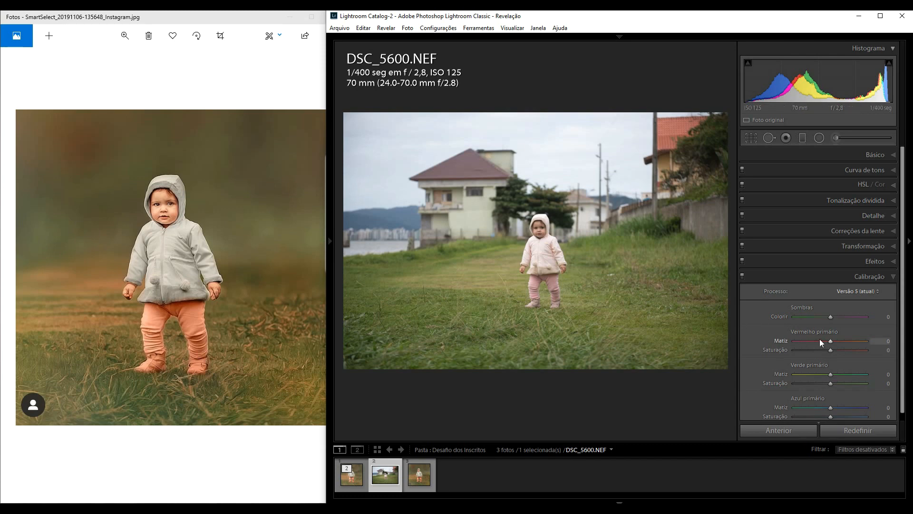
left_click(893, 235)
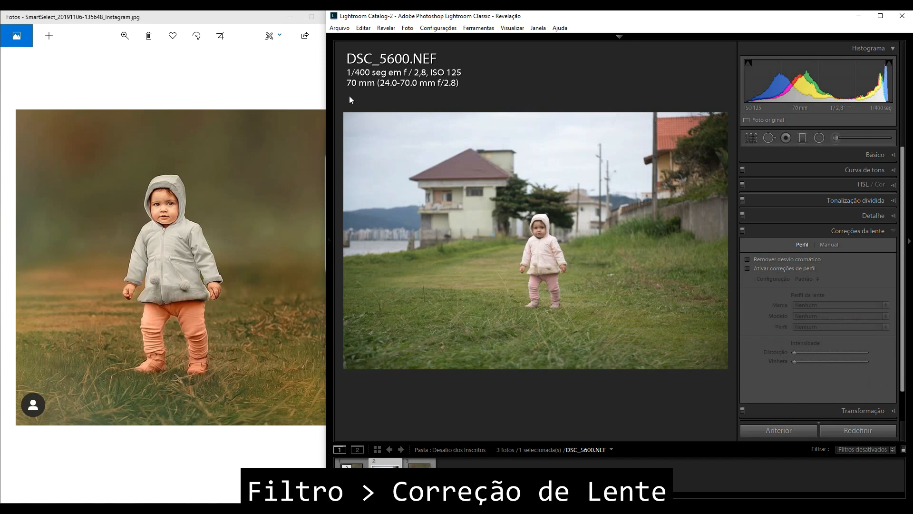
left_click(813, 257)
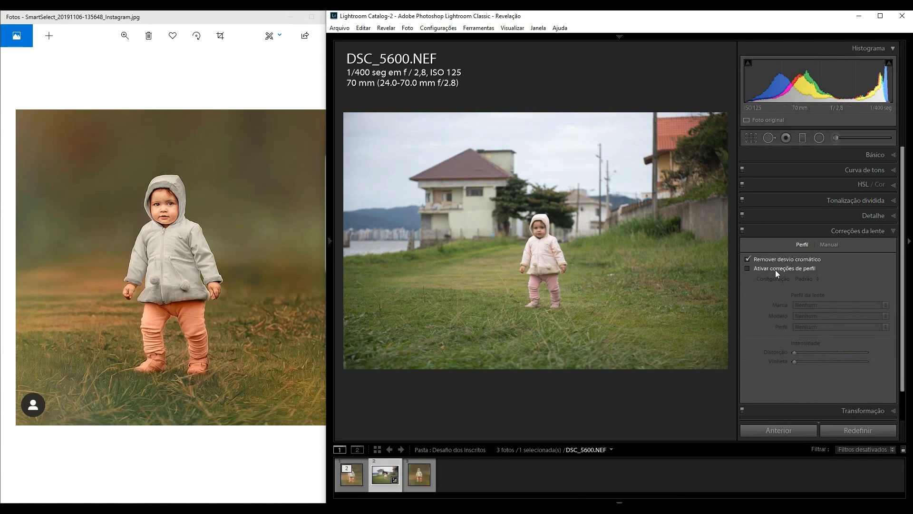
left_click(776, 269)
left_click(780, 269)
left_click(775, 269)
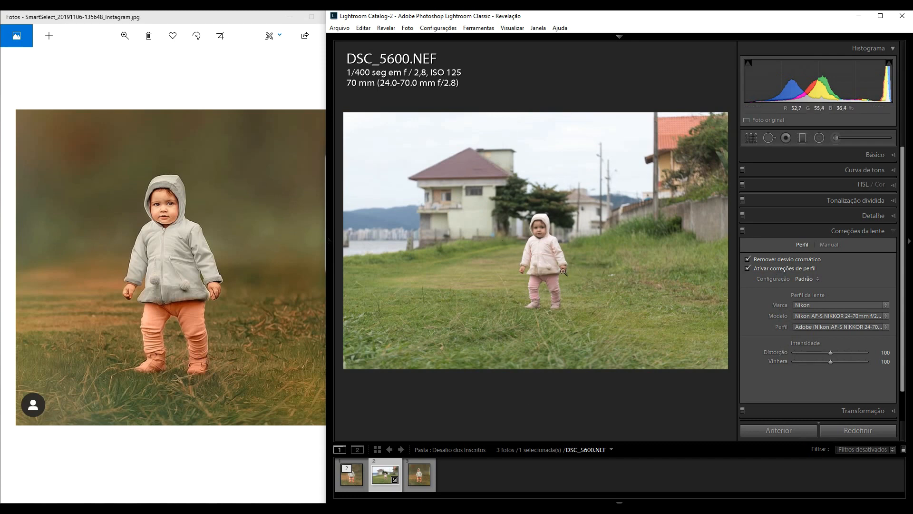
left_click(893, 232)
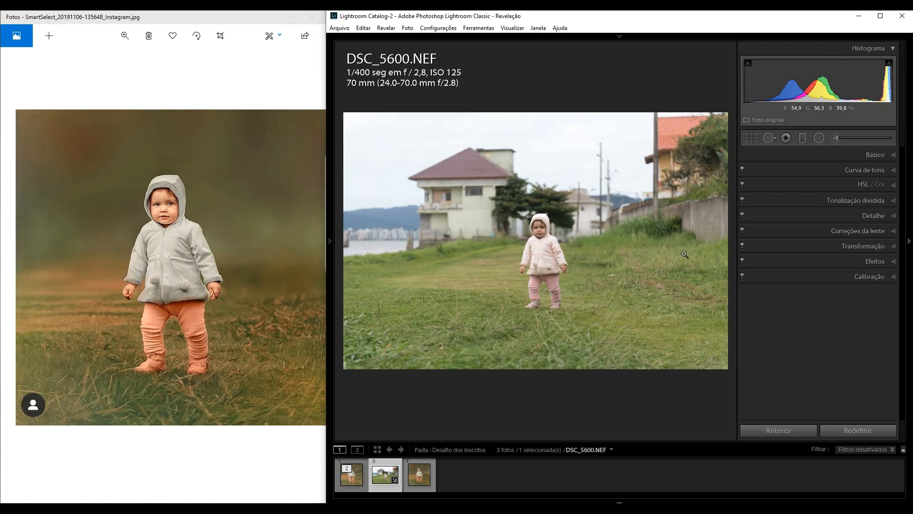
Crop the photo to a 1 x 1 aspect ratio, framed tightly around the child
left_click(751, 135)
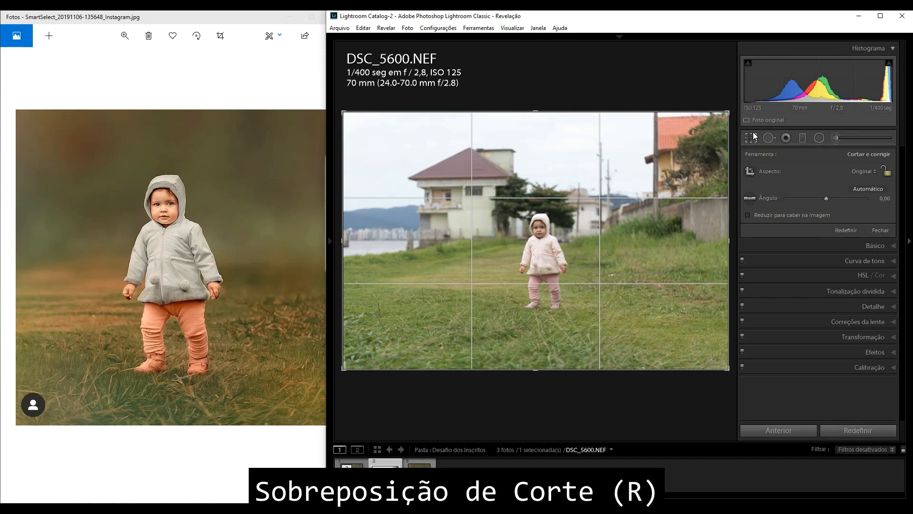
left_click(860, 171)
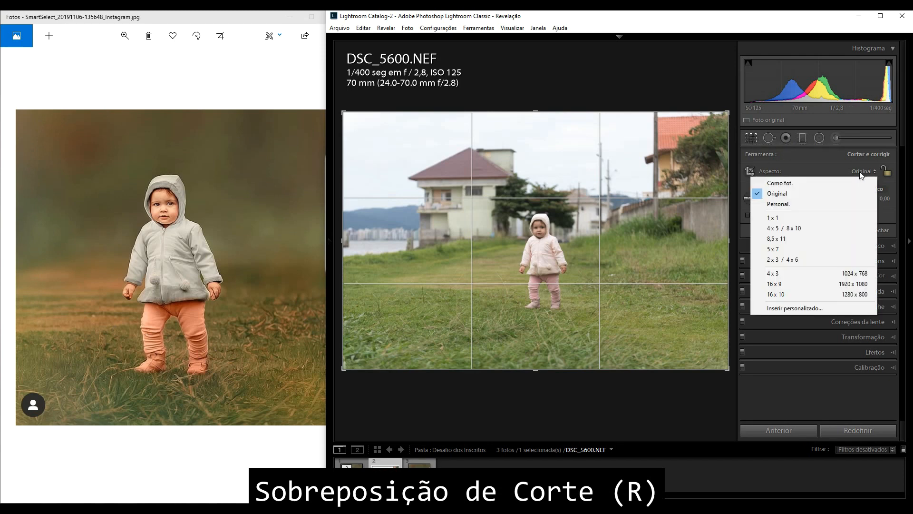
left_click(794, 214)
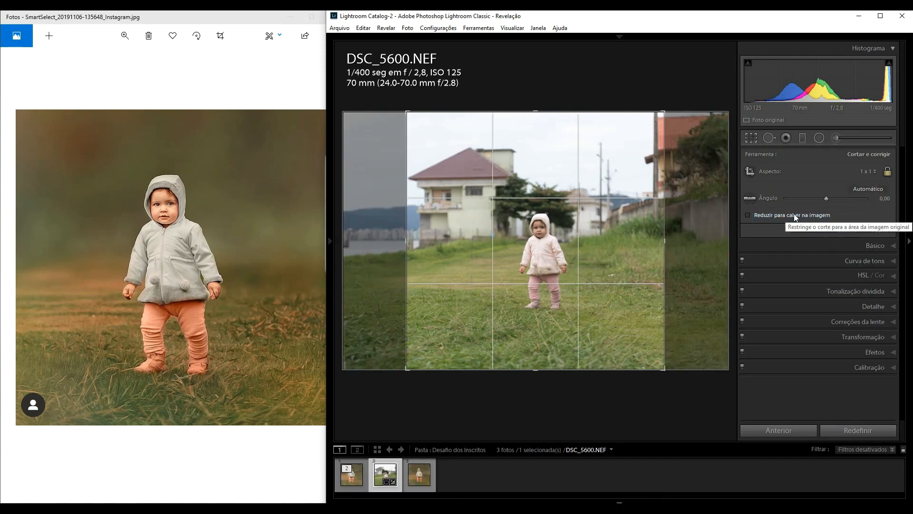
left_click_drag(536, 113, 536, 168)
key("Return")
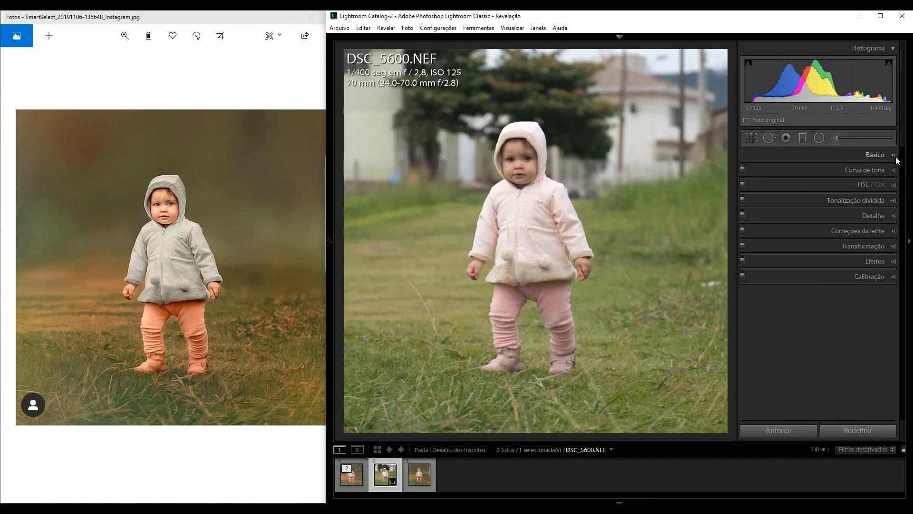
Set the white balance to Temp 6250 and Colorir −10 in the basic adjustments
left_click(876, 155)
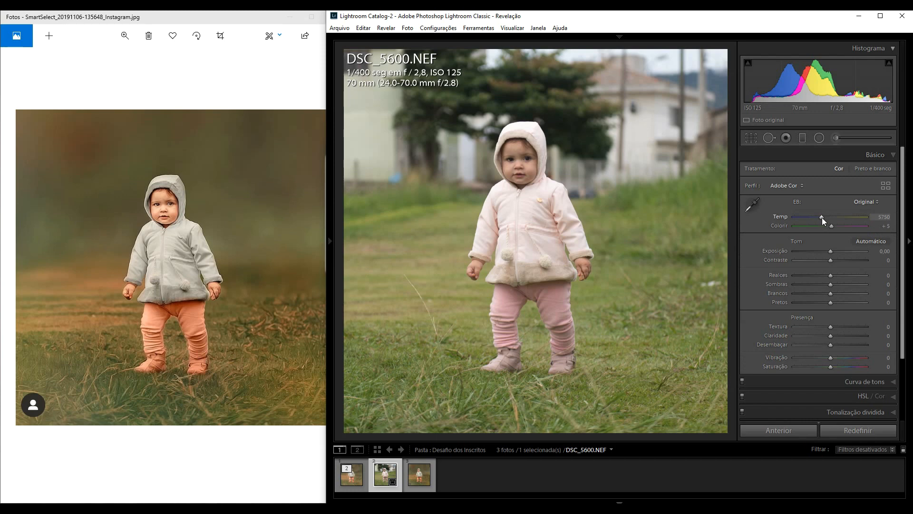
key("Up")
key("Up")
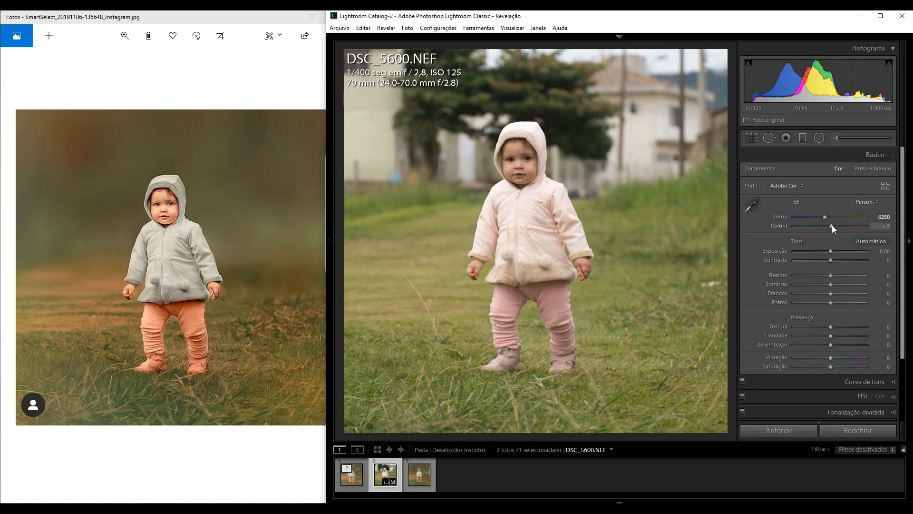
key("Down")
key("Down")
key("Down")
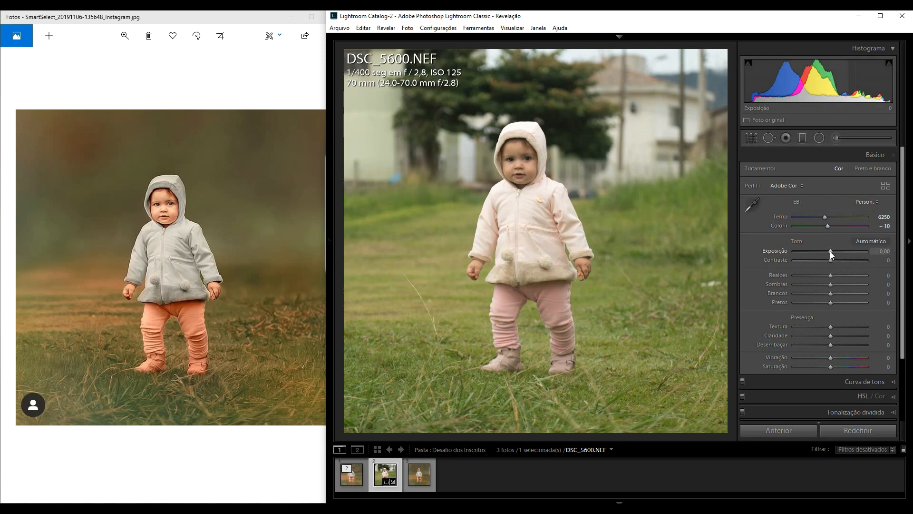
Set Exposição to +0,30 and Contraste to +40
key("Up")
key("Up")
key("Up")
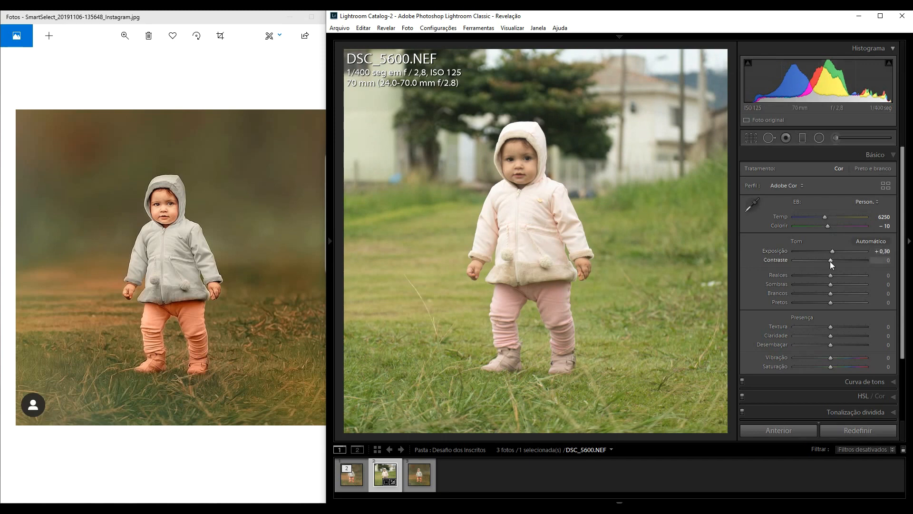
key("Up")
key("Up")
key("Up")
key("Up")
key("Up")
key("Up")
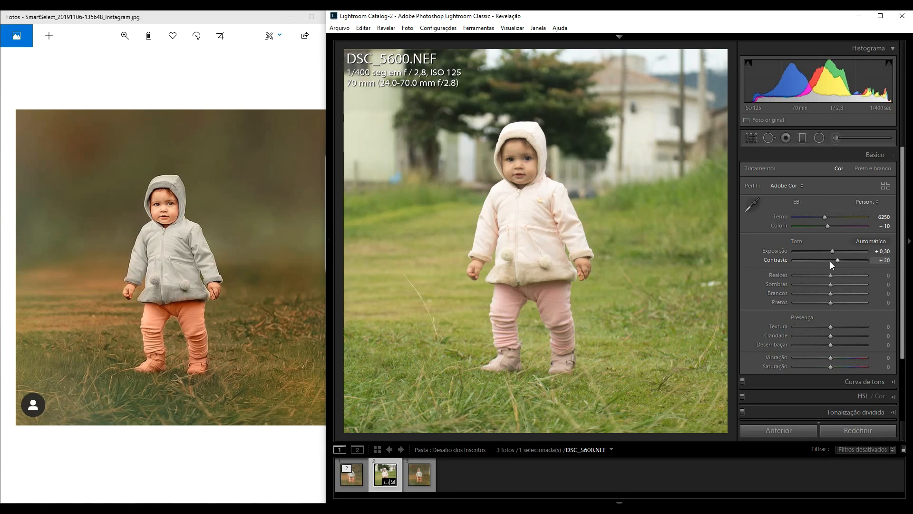
key("Up")
key("Up")
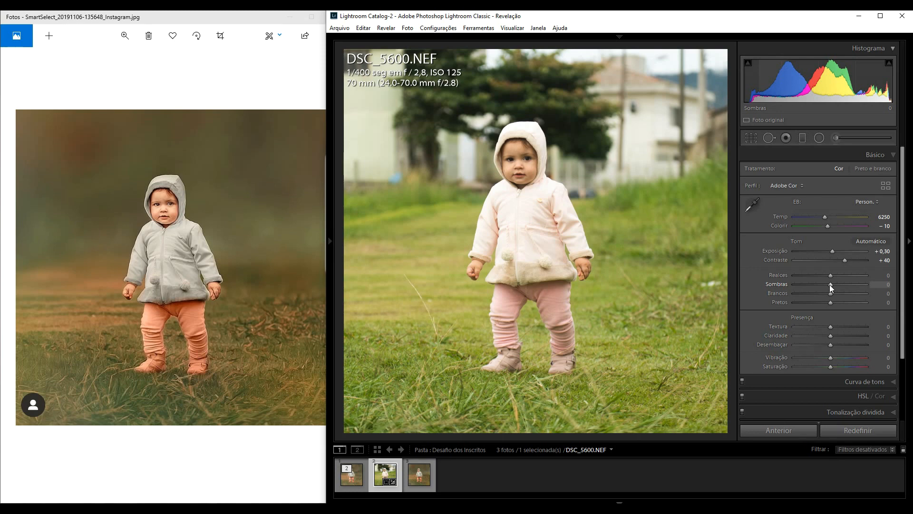
Set Sombras to +35 and Brancos to +10
key("Up")
key("Up")
key("Up")
key("Up")
key("Up")
key("Up")
key("Up")
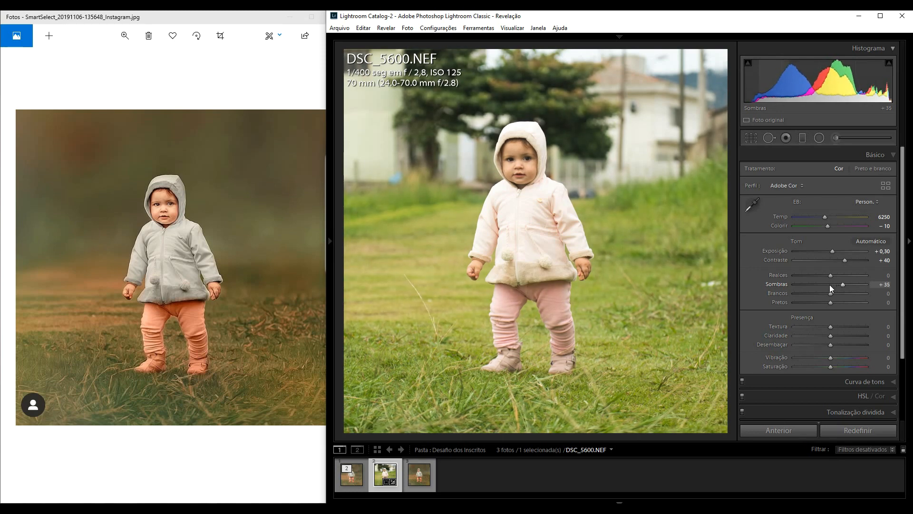
key("Up")
key("Down")
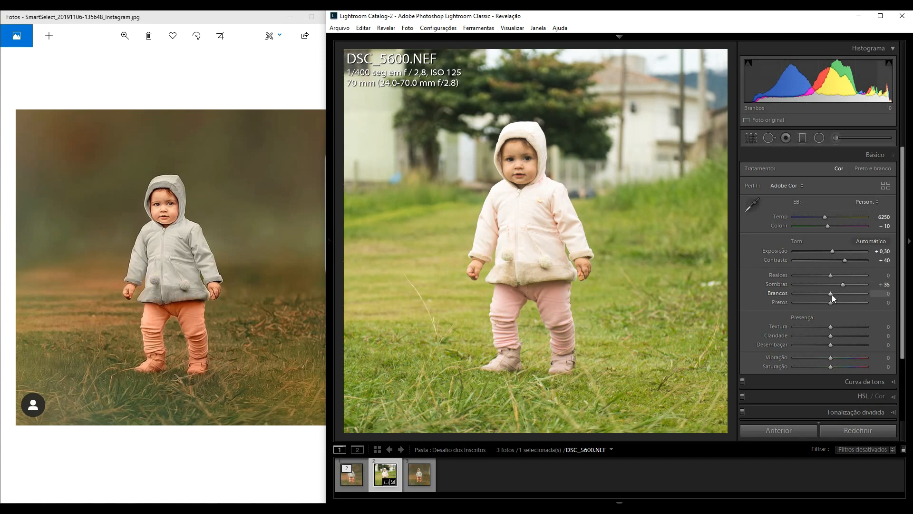
key("Up")
key("Up")
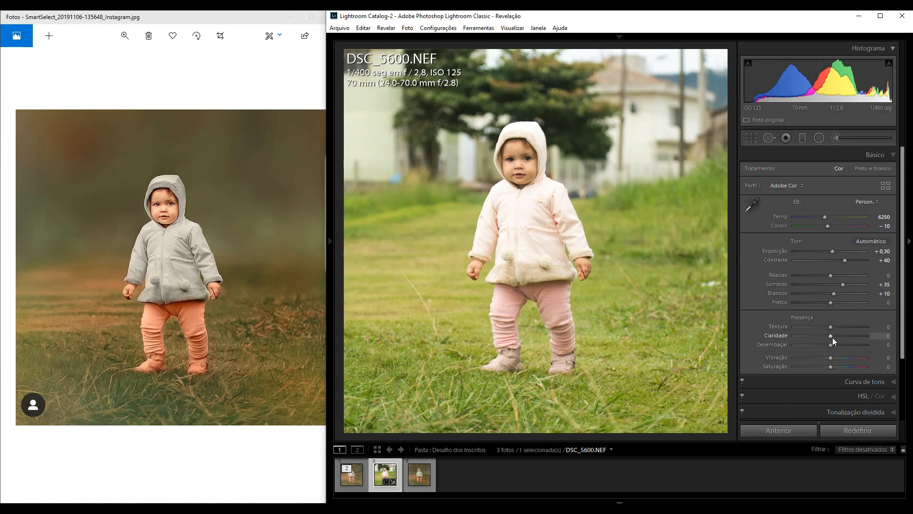
Set Claridade to +25 in the basic adjustments
scroll(832, 338, "up", 3)
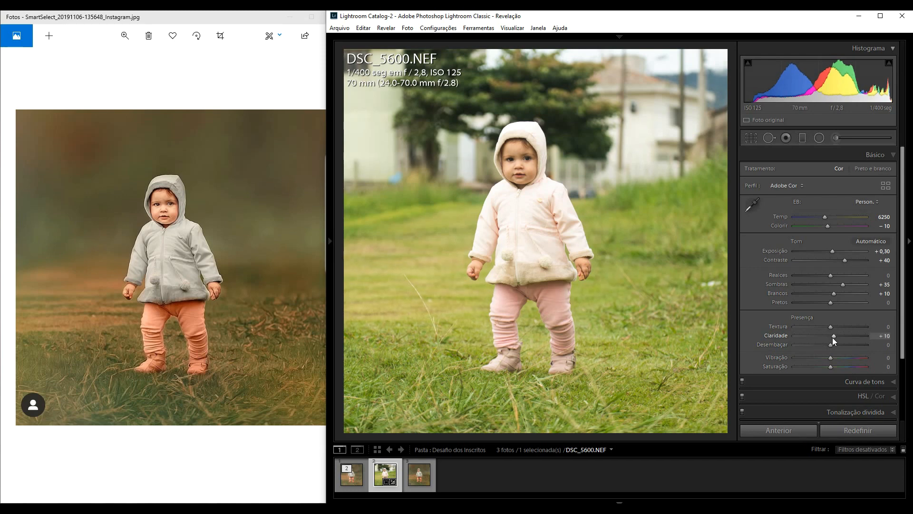
scroll(833, 338, "up", 2)
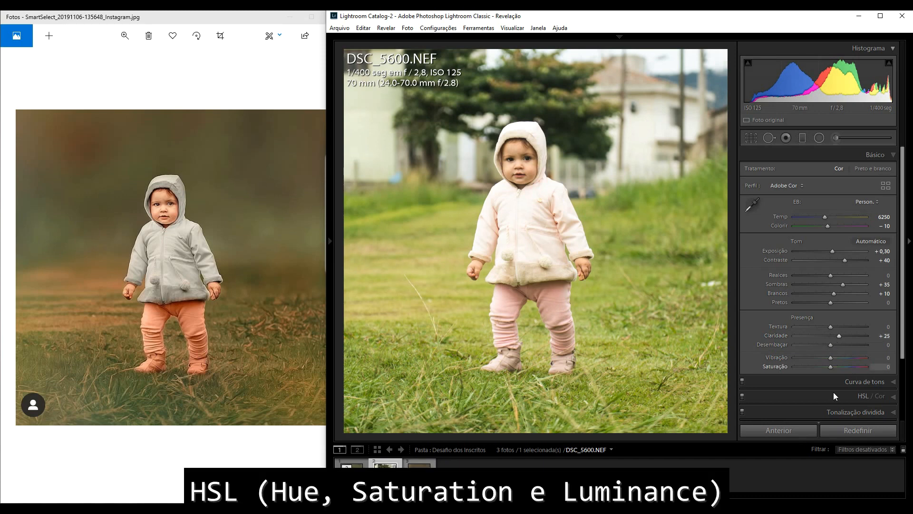
Shift the yellow hue in the HSL adjustments by setting Matiz for Amarelo to −80
left_click(892, 398)
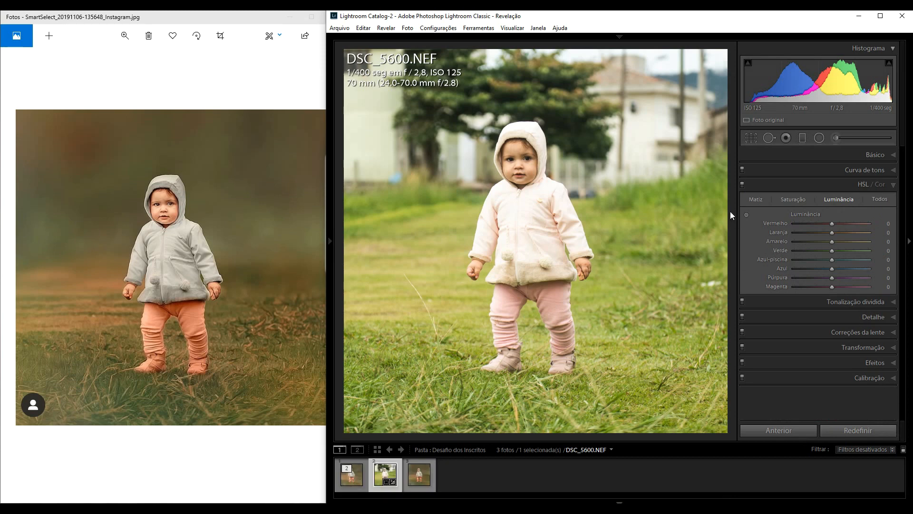
left_click(755, 199)
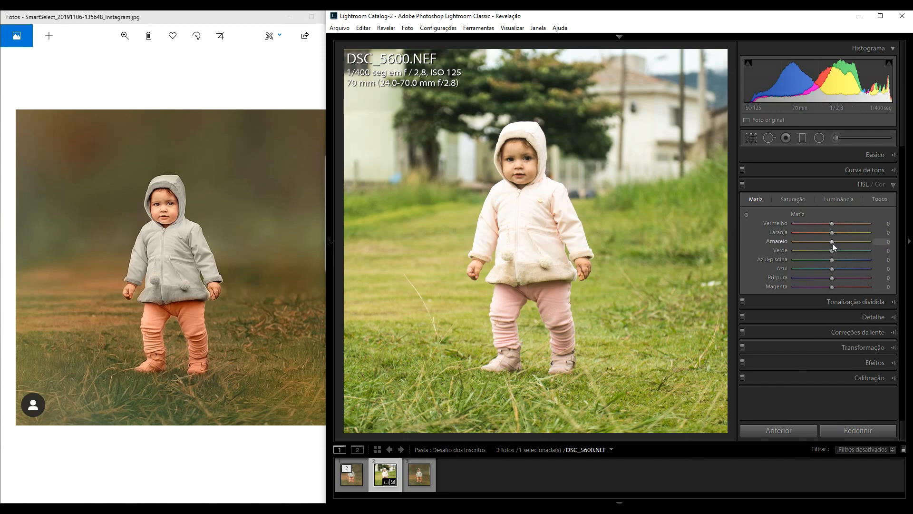
key("Down")
key("Down")
key("Down")
key("Down")
key("Down")
key("Down")
key("Down")
key("Down")
key("Down")
key("Down")
key("Down")
key("Down")
key("Down")
key("Down")
key("Down")
key("Down")
key("Down")
key("Down")
key("Down")
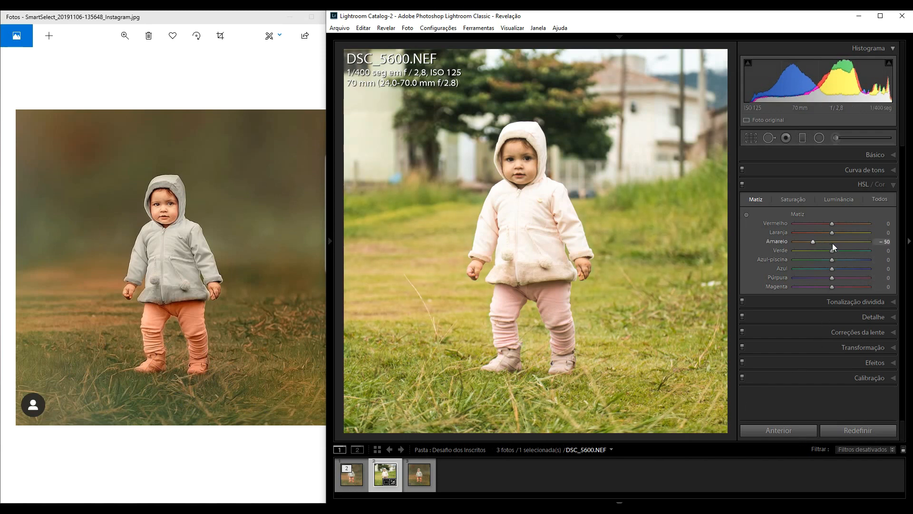
key("Up")
key("Up")
key("Up")
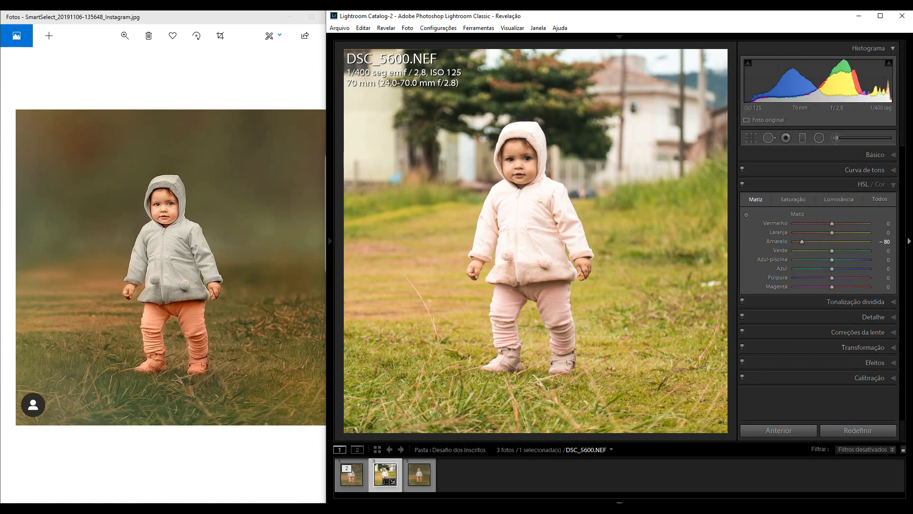
Desaturate the greens by setting the HSL Saturação for Verde to −70
left_click(795, 197)
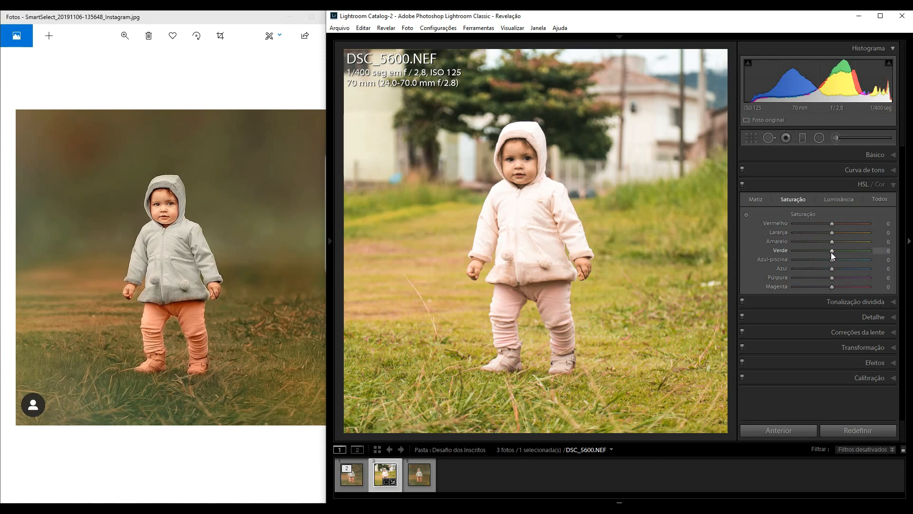
scroll(832, 254, "down", 14)
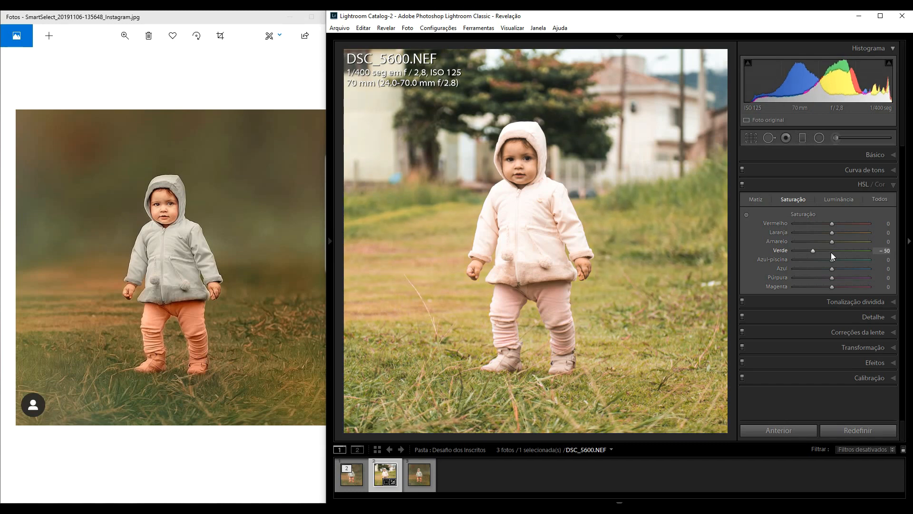
scroll(832, 255, "up", 1)
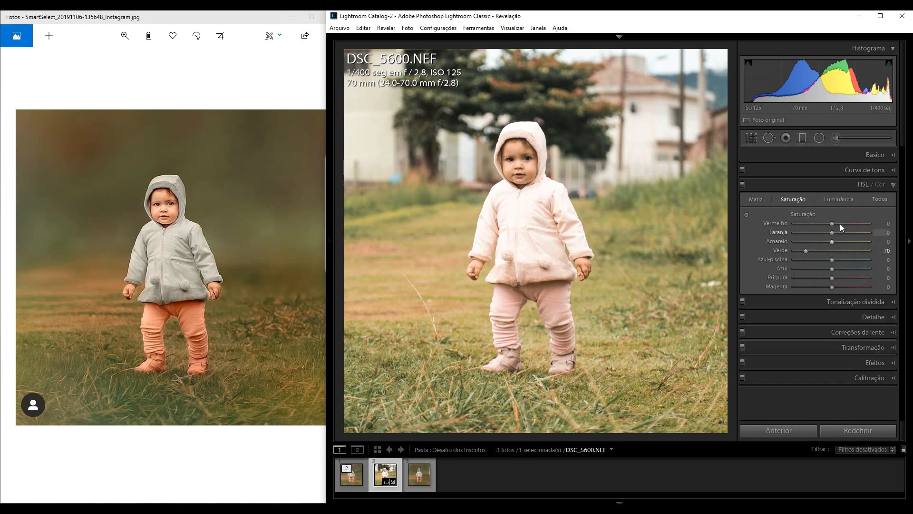
Set the HSL Luminância for Verde to −50 and compare the photo with the HSL adjustments off and on
left_click(840, 199)
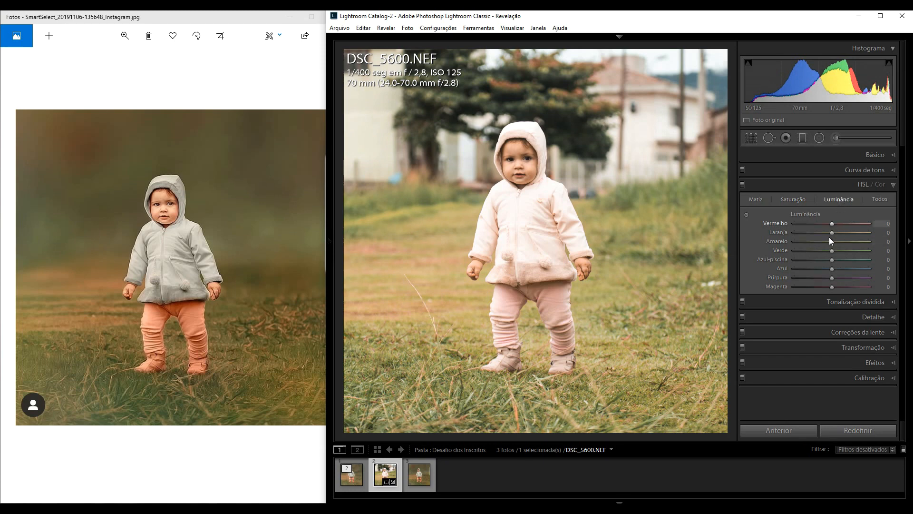
scroll(832, 251, "down", 1)
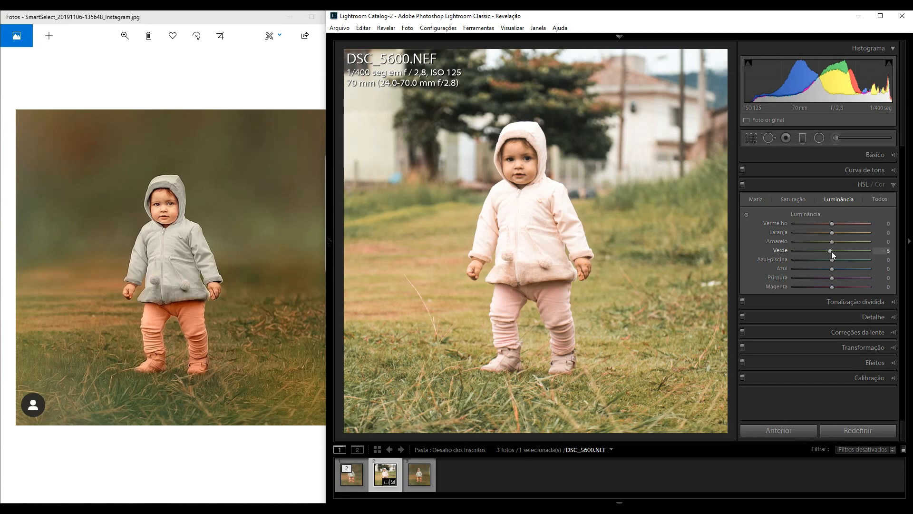
scroll(831, 251, "down", 8)
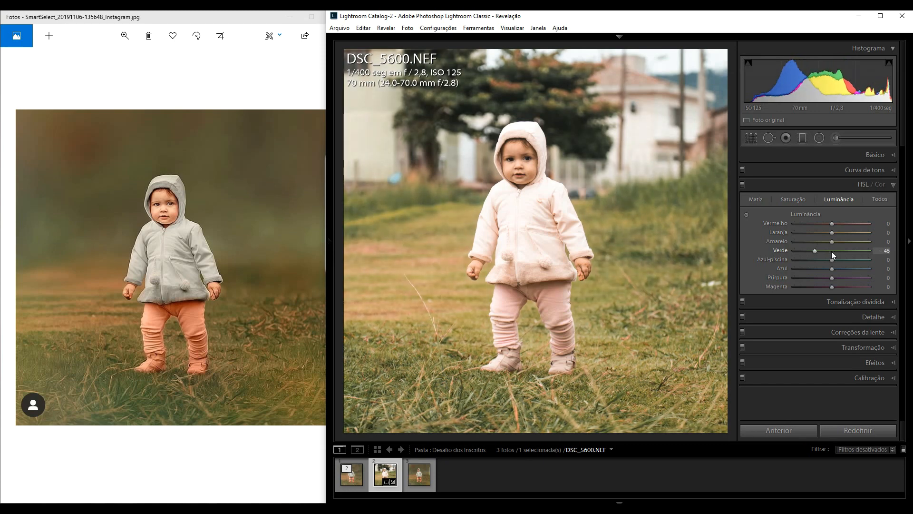
scroll(831, 251, "down", 1)
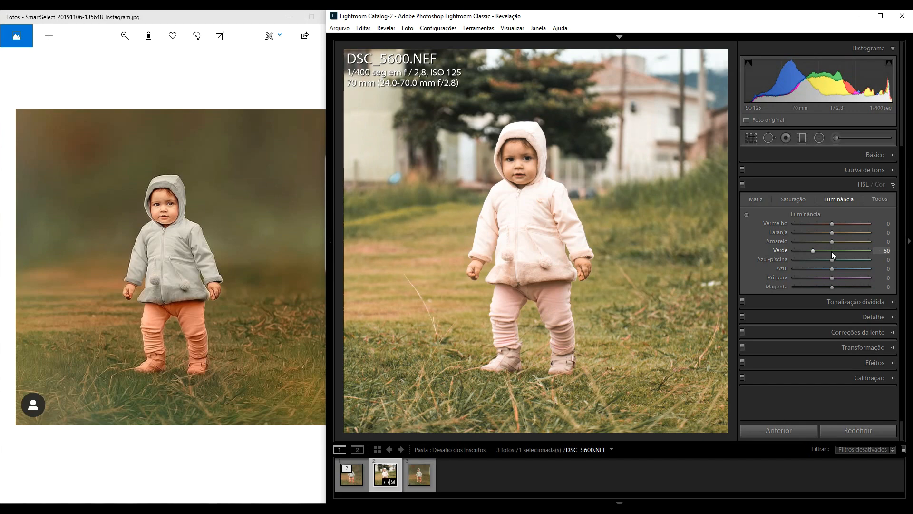
left_click(742, 184)
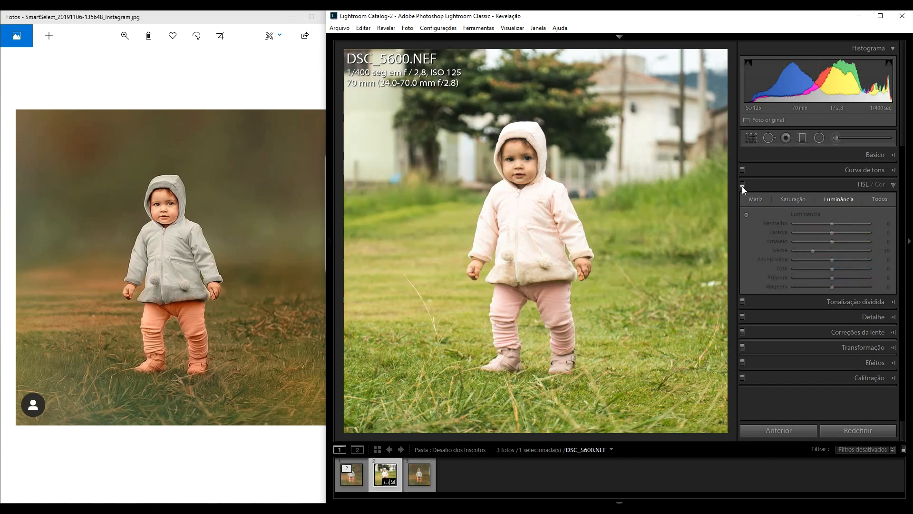
left_click(743, 185)
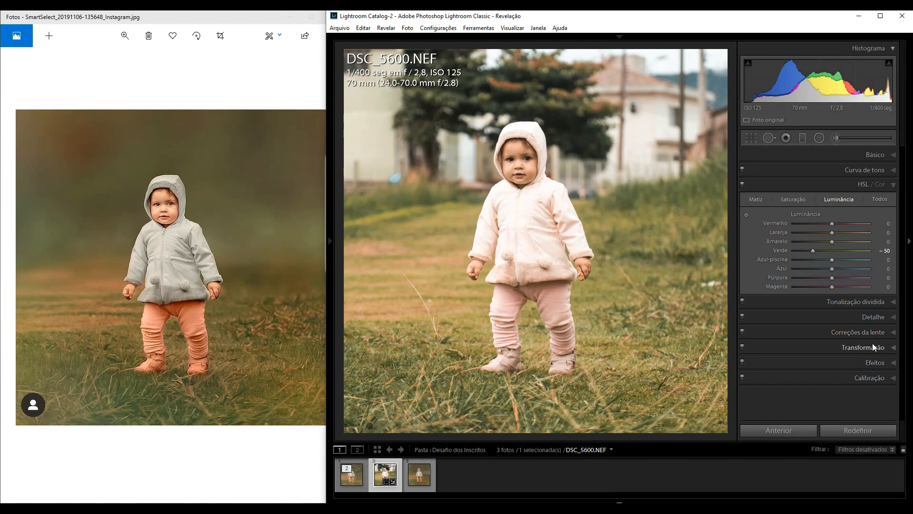
Zoom in on the child's face and set the sharpening Intensidade to 65 and the noise reduction Luminância to 25
left_click(896, 319)
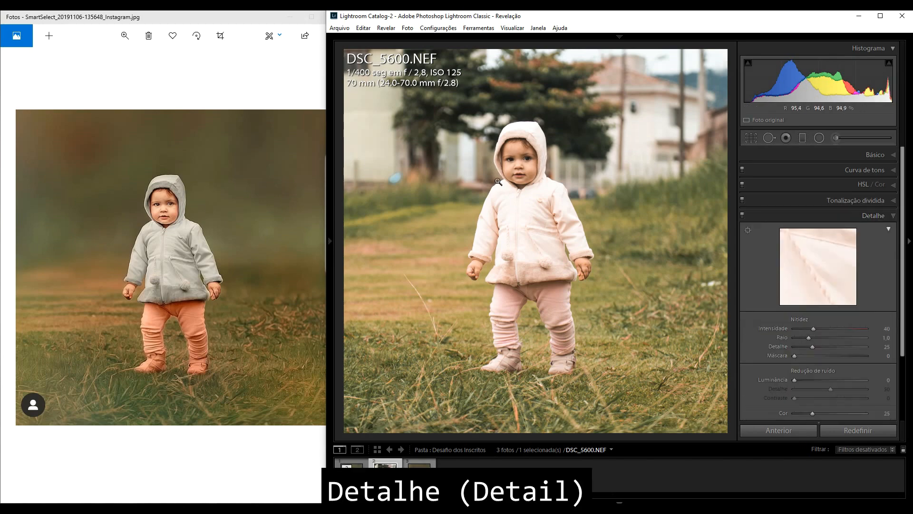
left_click(519, 158)
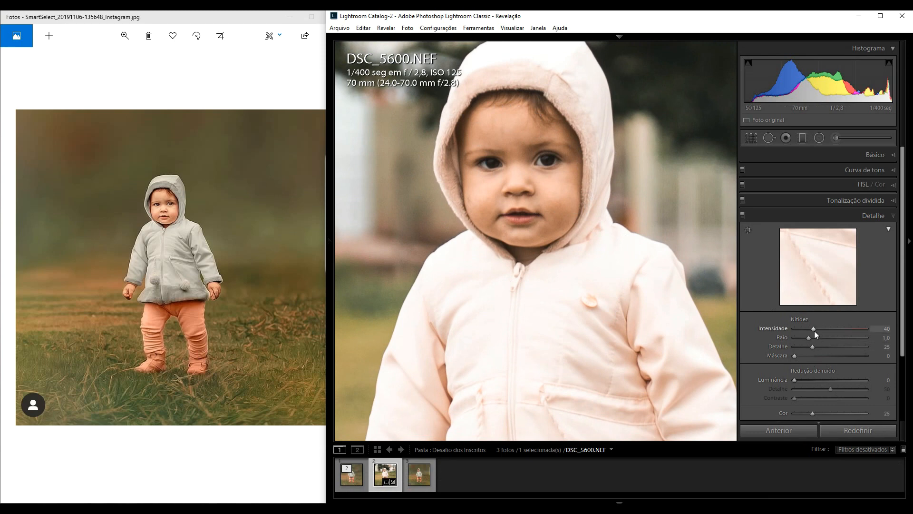
scroll(814, 330, "up", 2)
scroll(795, 381, "up", 2)
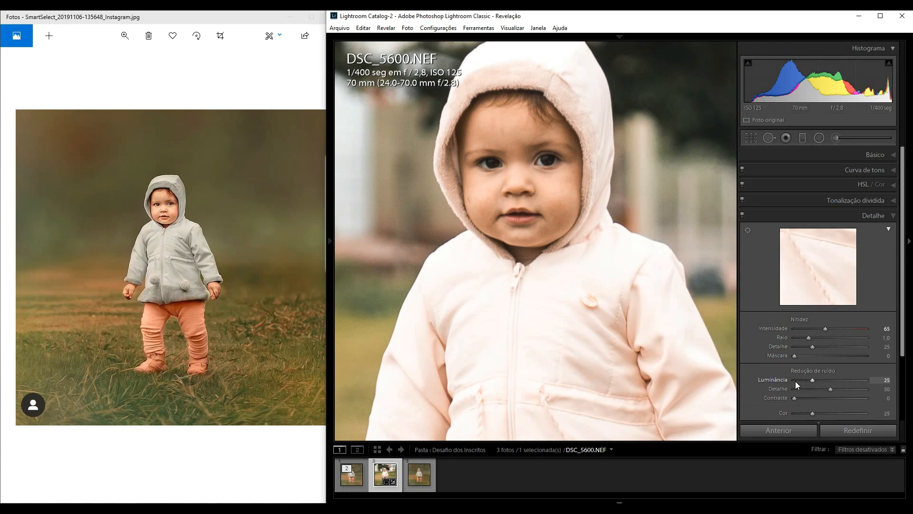
key("z")
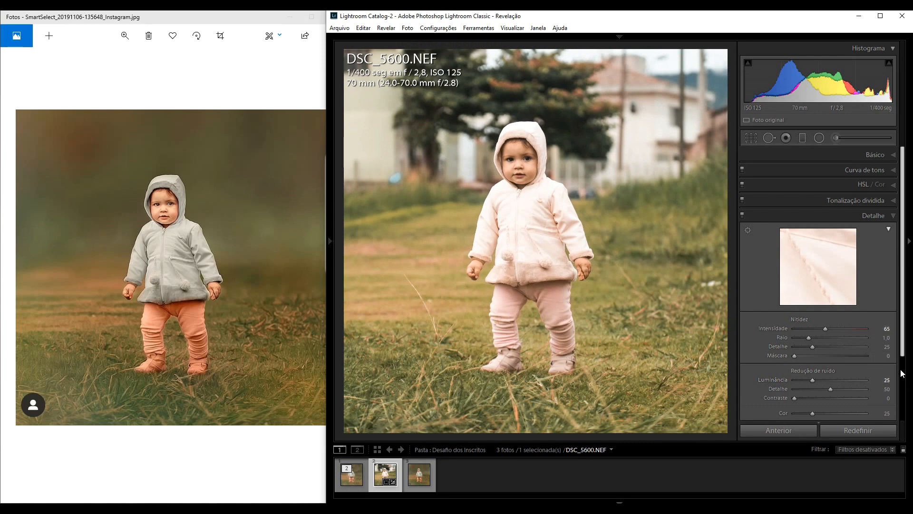
Set the Vermelho primário Matiz to +50 in the camera calibration
scroll(902, 374, "down", 3)
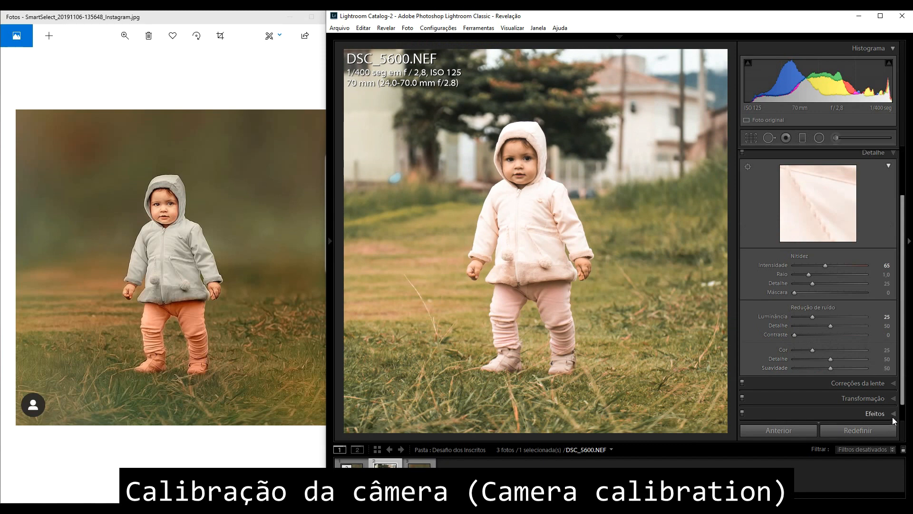
scroll(905, 416, "down", 1)
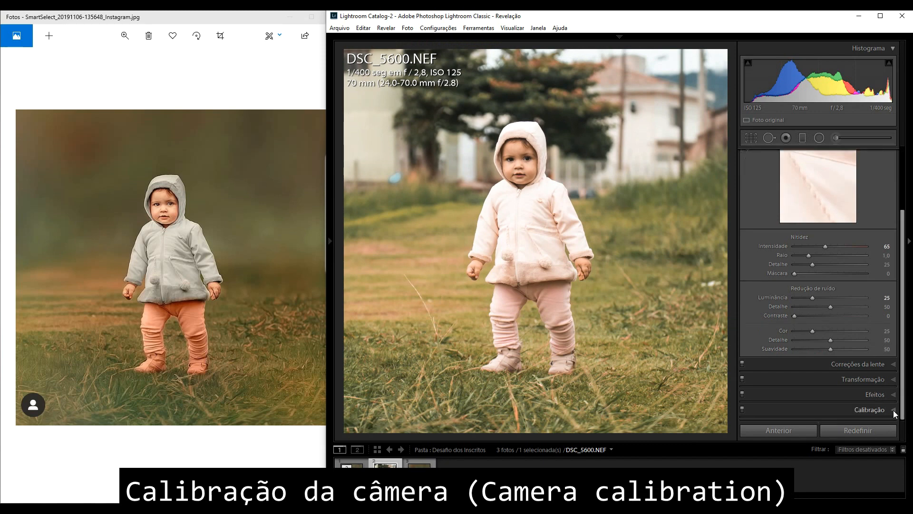
left_click(894, 411)
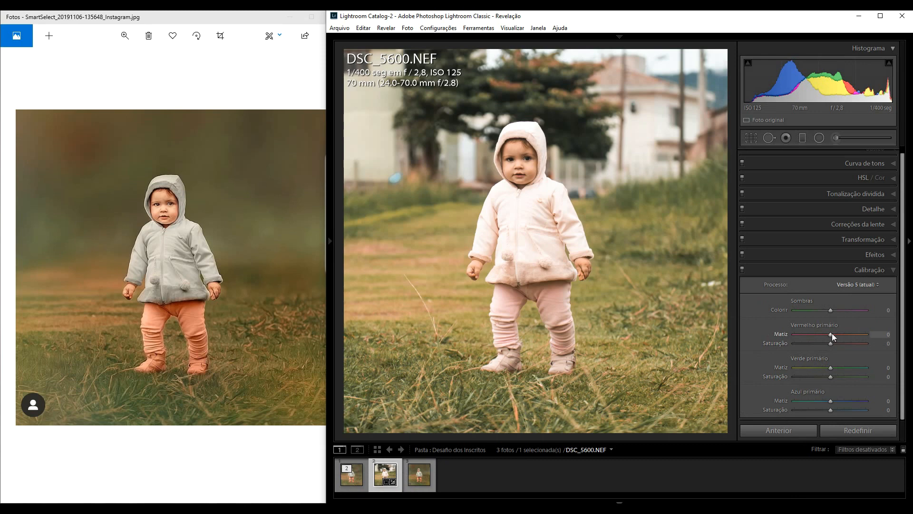
key("Up")
key("Up")
key("Up")
key("Up")
key("Up")
key("Up")
key("Up")
key("Up")
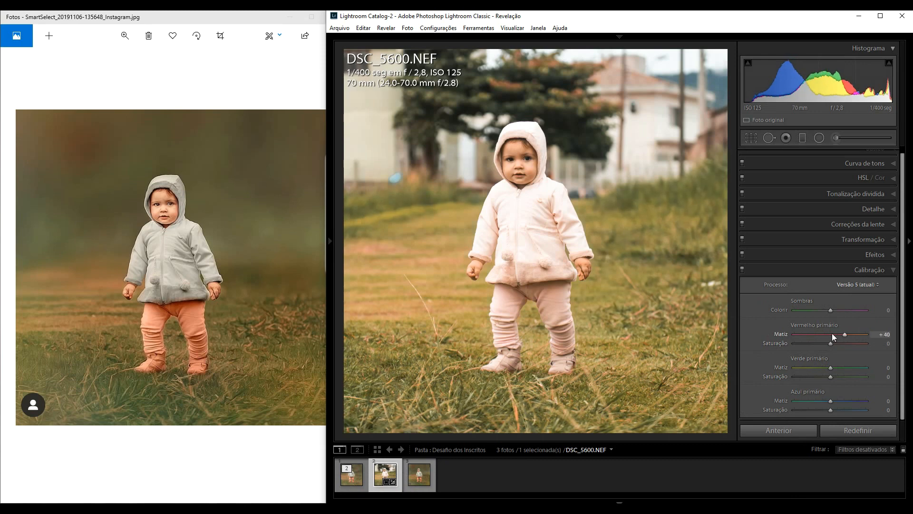
key("Up")
key("Up")
Set the Verde primário Matiz to +80 in the camera calibration
key("Up")
key("Up")
key("Up")
key("Up")
key("Up")
key("Up")
key("Up")
key("Up")
key("Up")
key("Up")
key("Up")
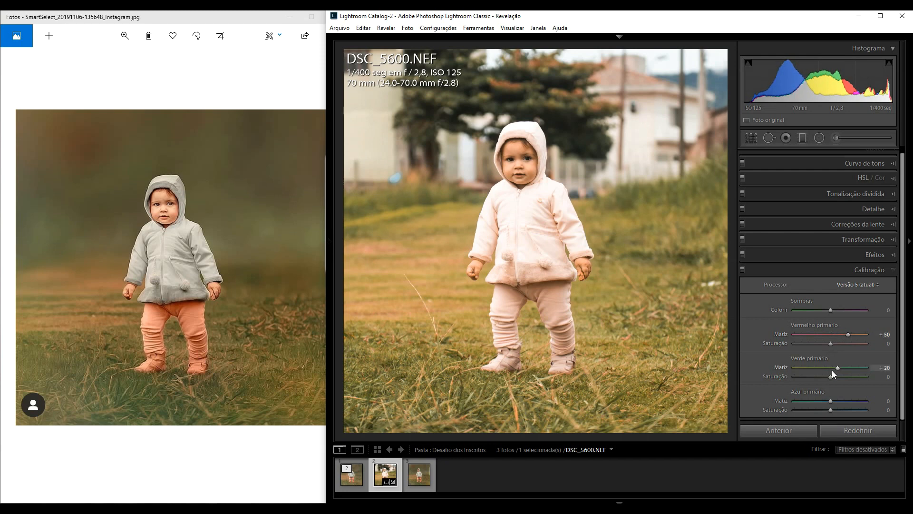
key("Up")
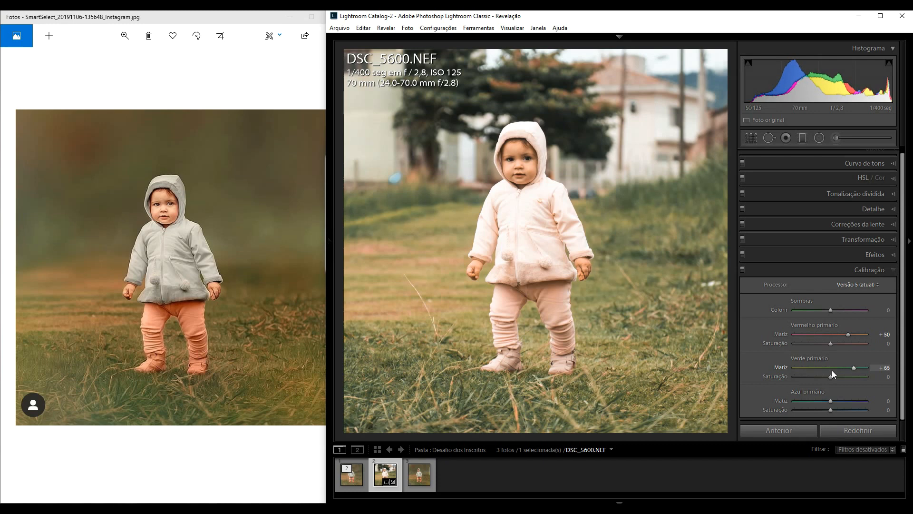
key("Up")
key("Up")
key("Up")
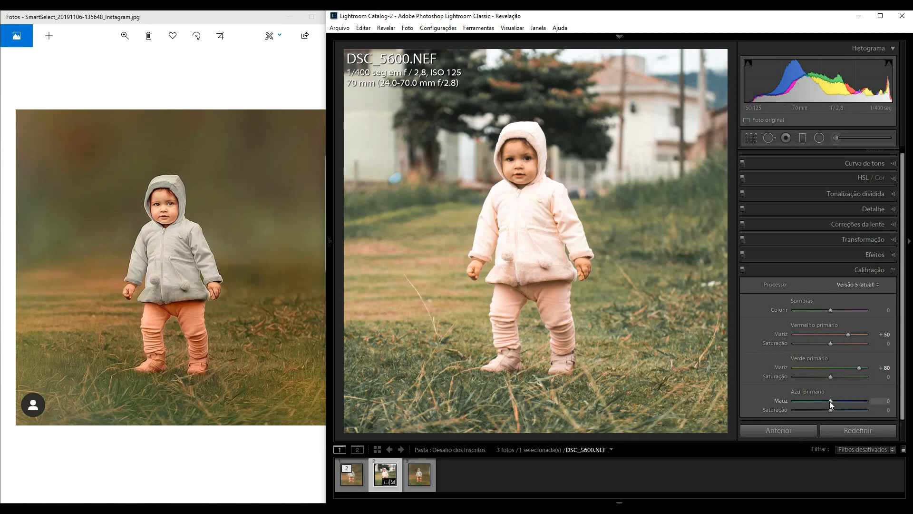
Set the Azul primário Matiz to −20 in the camera calibration
key("Down")
key("Down")
key("Down")
key("Down")
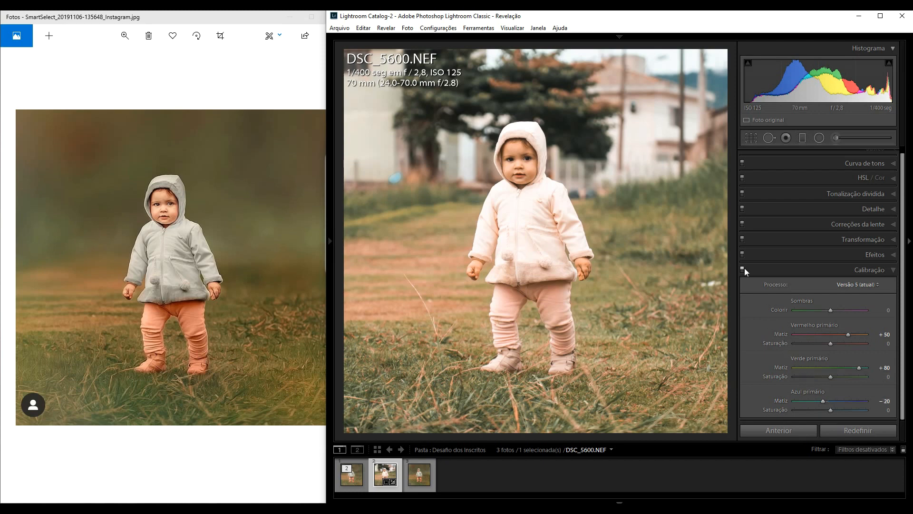
Place a tall elliptical radial filter enclosing the child from above the hood to the shoes, with Exposição at −0,16
left_click(819, 137)
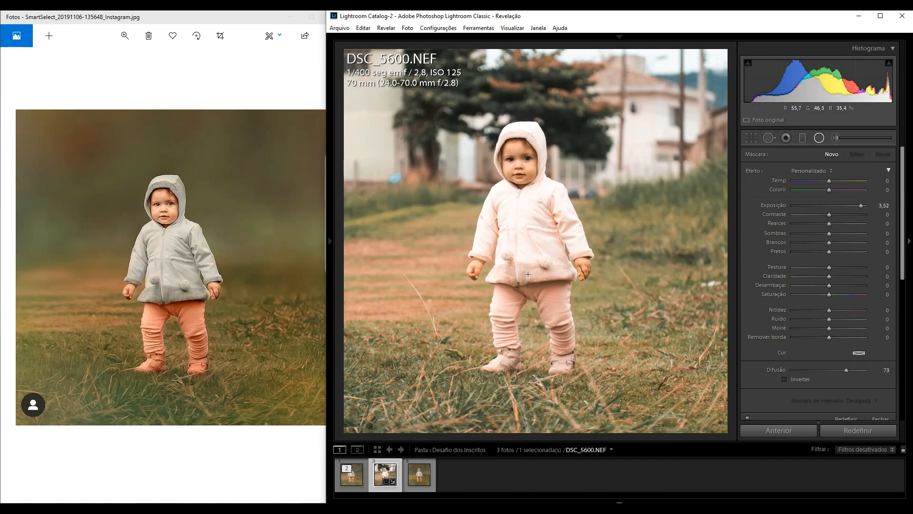
left_click_drag(527, 225, 590, 337)
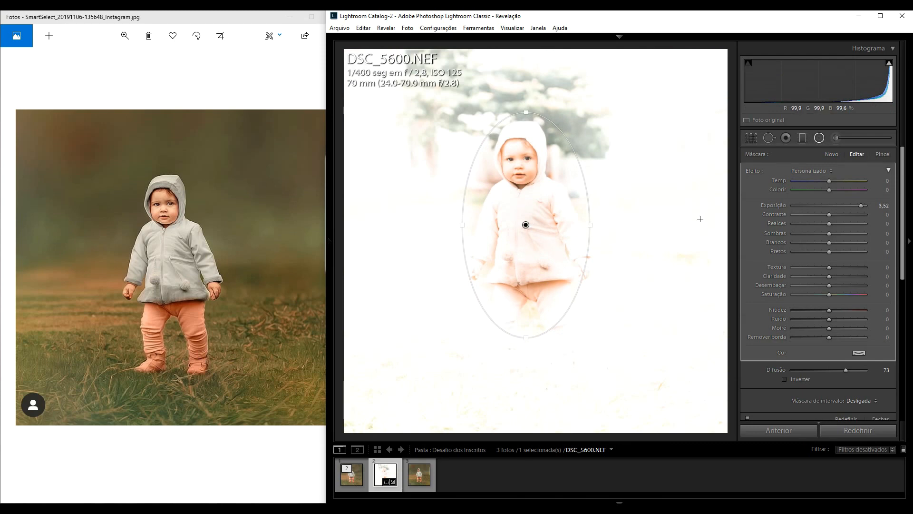
left_click(828, 205)
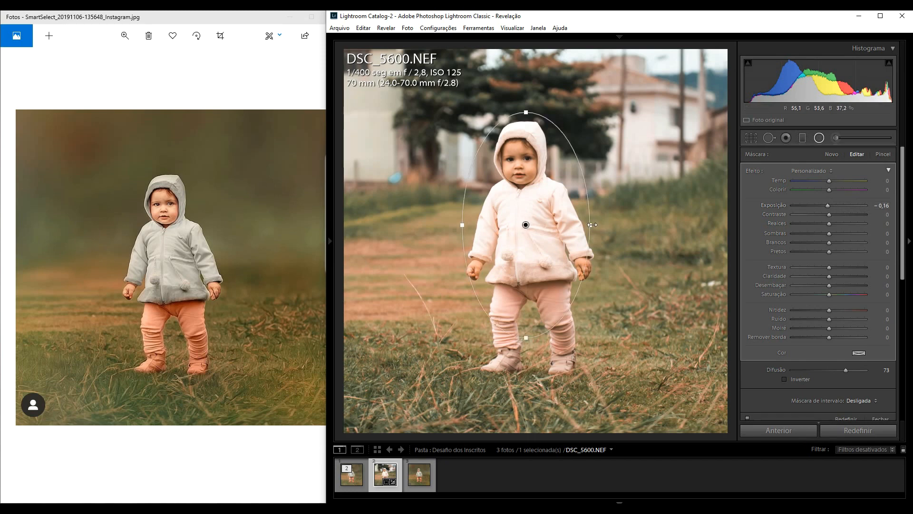
left_click_drag(592, 225, 584, 221)
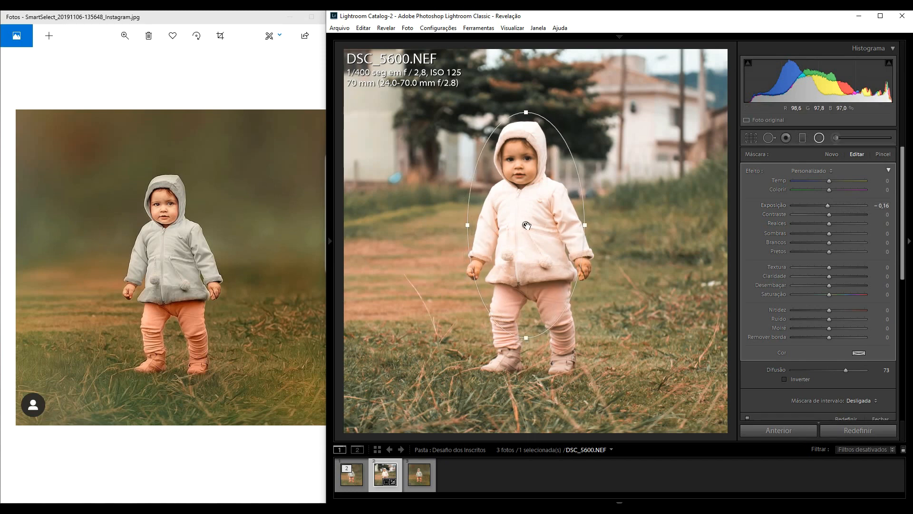
left_click_drag(527, 226, 525, 228)
left_click_drag(523, 340, 523, 359)
left_click_drag(524, 227, 527, 235)
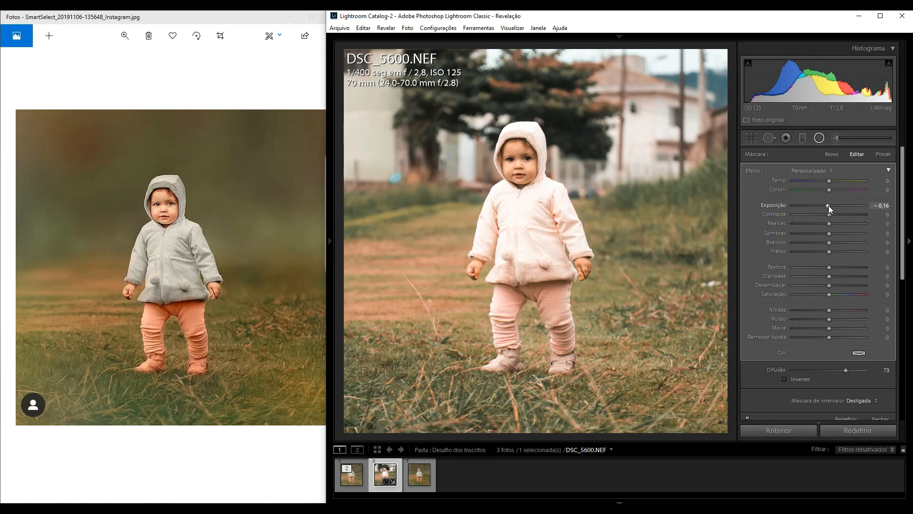
Set the radial filter's Exposição to −0,53 and compare its effect with Inverter switched on and off again
left_click_drag(828, 205, 825, 204)
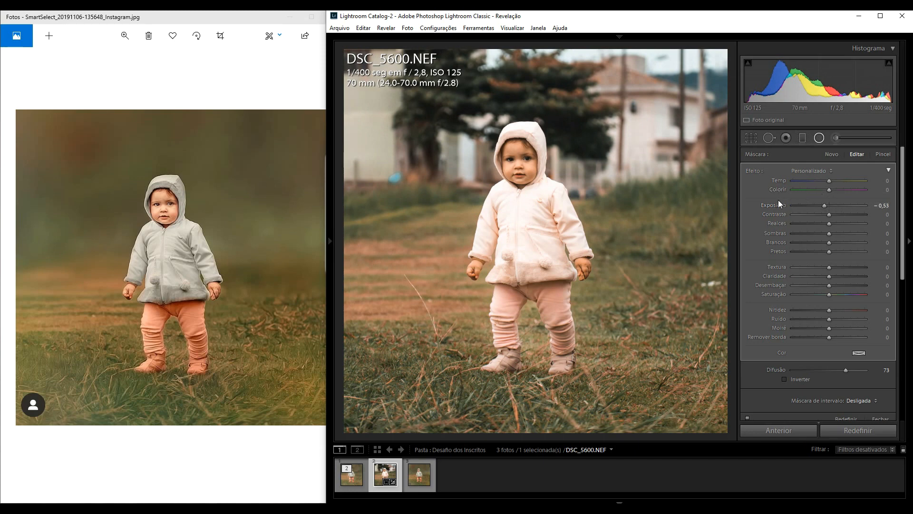
left_click(785, 379)
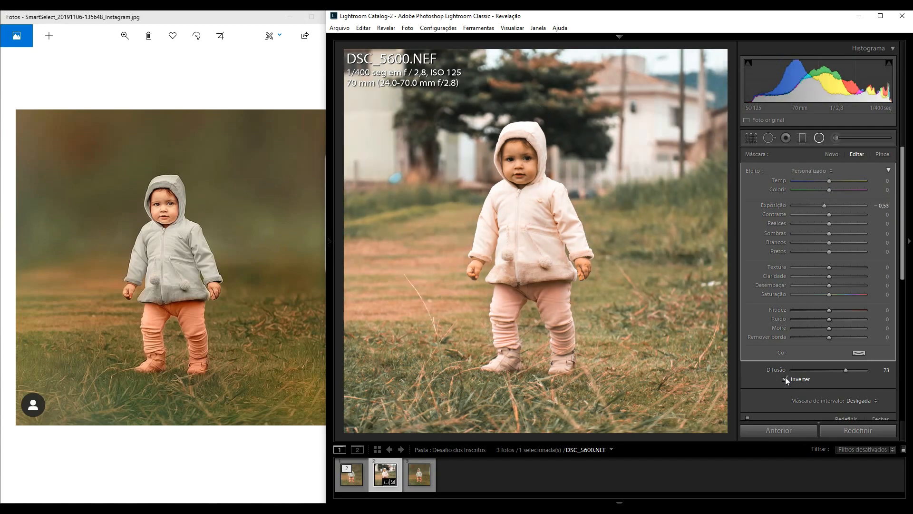
left_click(784, 379)
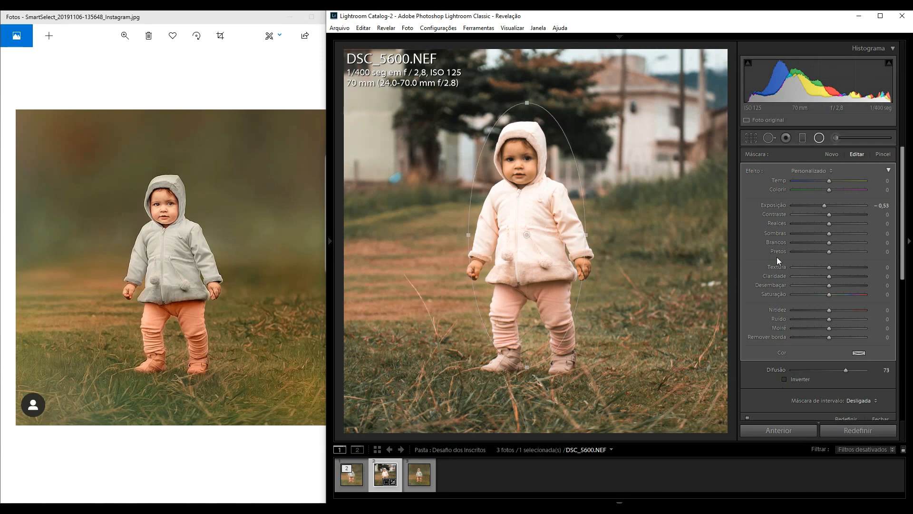
Set the radial filter's Claridade to −70
left_click(805, 276)
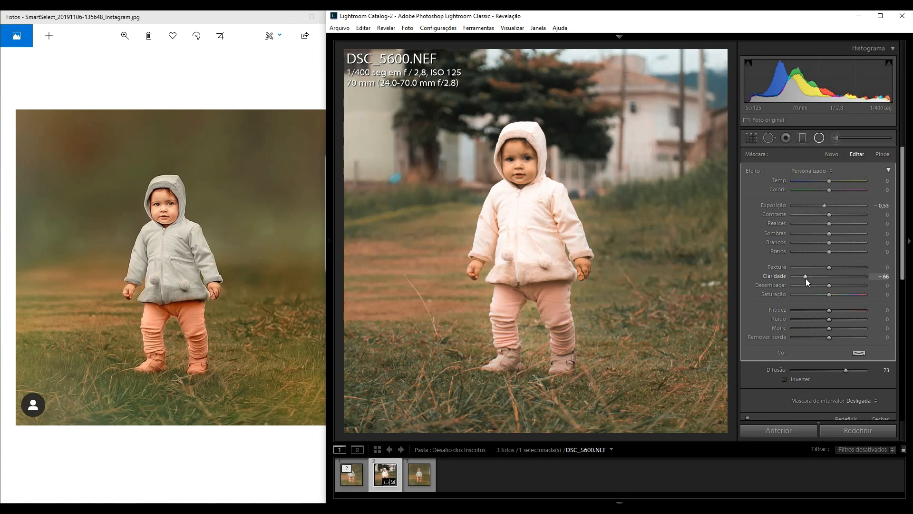
mouse_move(806, 275)
left_mouse_down()
mouse_move(852, 278)
mouse_move(804, 277)
left_mouse_up()
left_click_drag(804, 275, 804, 275)
Set the radial filter's Nitidez to −51 and compare the photo with the radial filter switched off and on
left_click(808, 310)
left_click(811, 309)
left_click(810, 307)
left_click(748, 418)
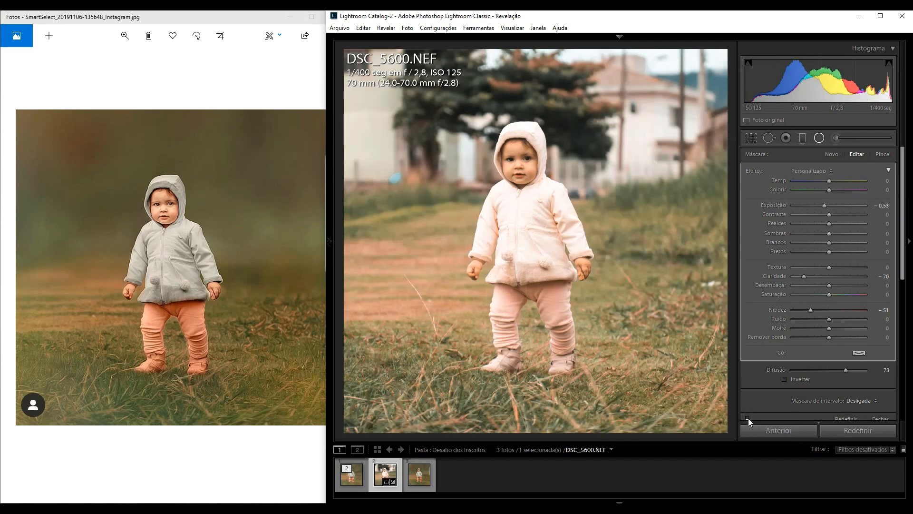
left_click(747, 418)
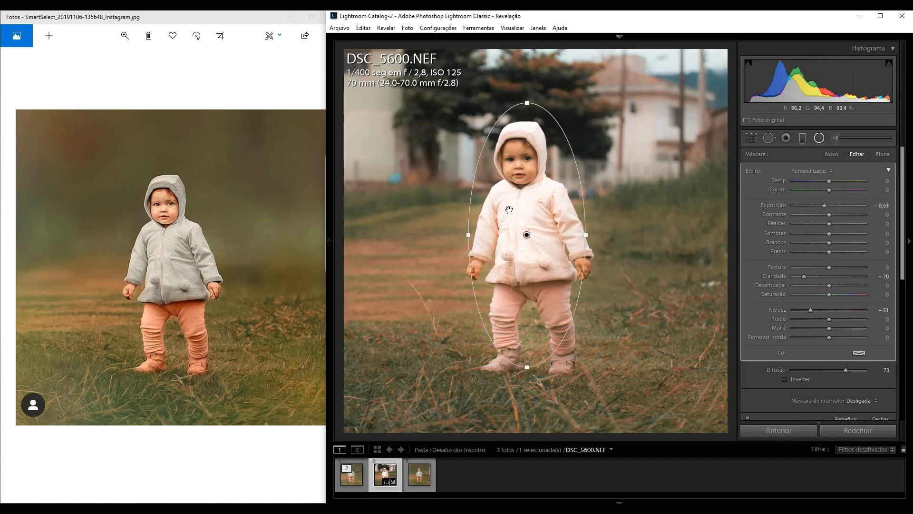
Narrow and shorten the radial filter's ellipse to span from the hood to the child's ankles, and close the filter tool
left_click_drag(468, 236, 478, 236)
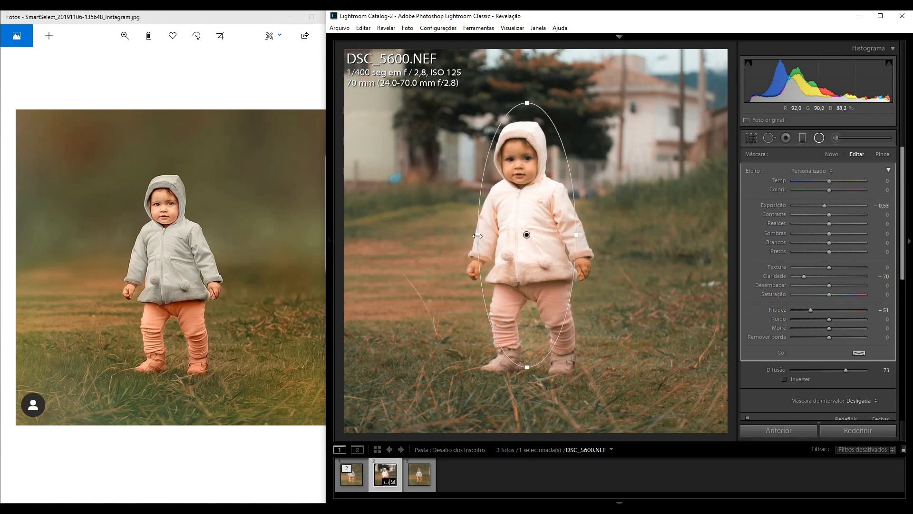
left_click_drag(528, 367, 527, 348)
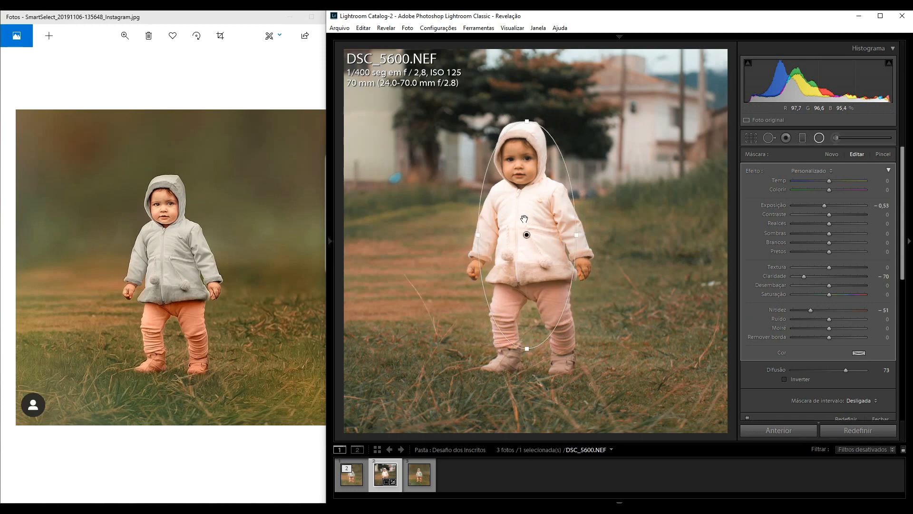
key("shift+m")
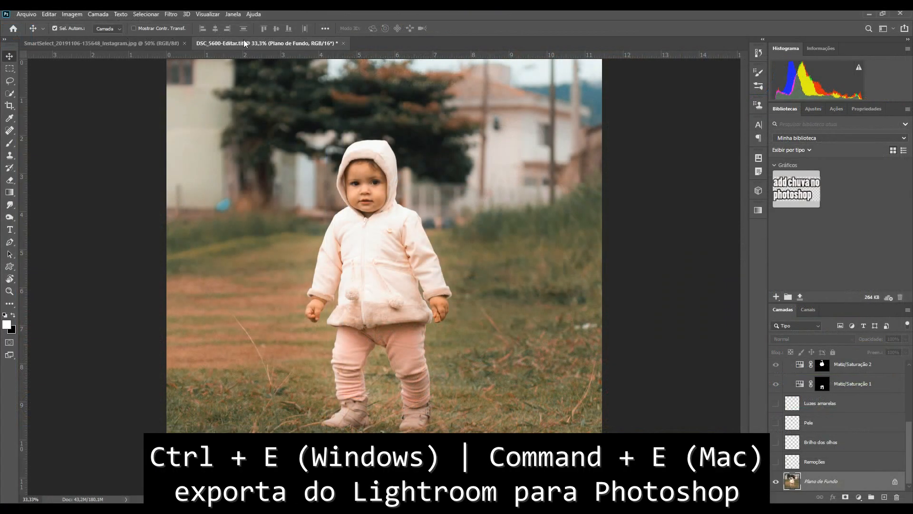
In Photoshop, compare the Instagram reference with DSC_5600-Editar.tif and arrange both documents with Lado a lado
key("ctrl+Tab")
key("ctrl+Tab")
key("ctrl+Tab")
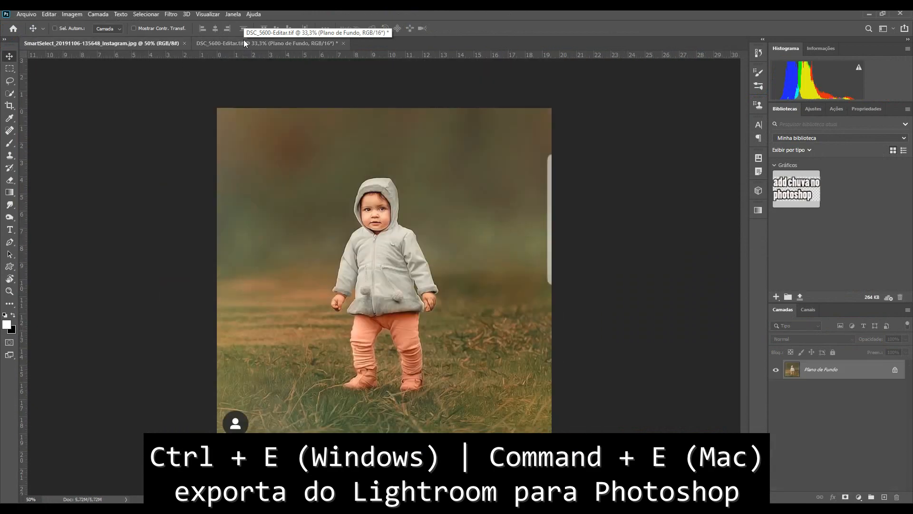
key("ctrl+Tab")
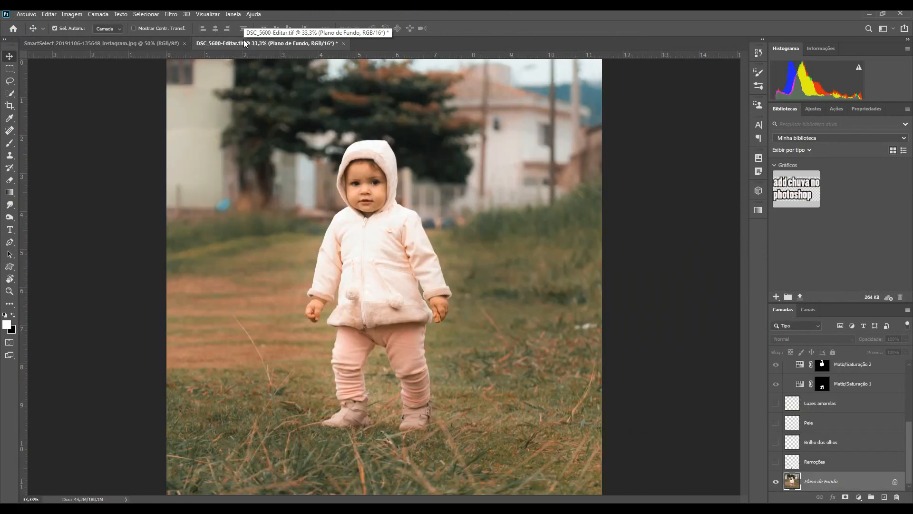
left_click(235, 16)
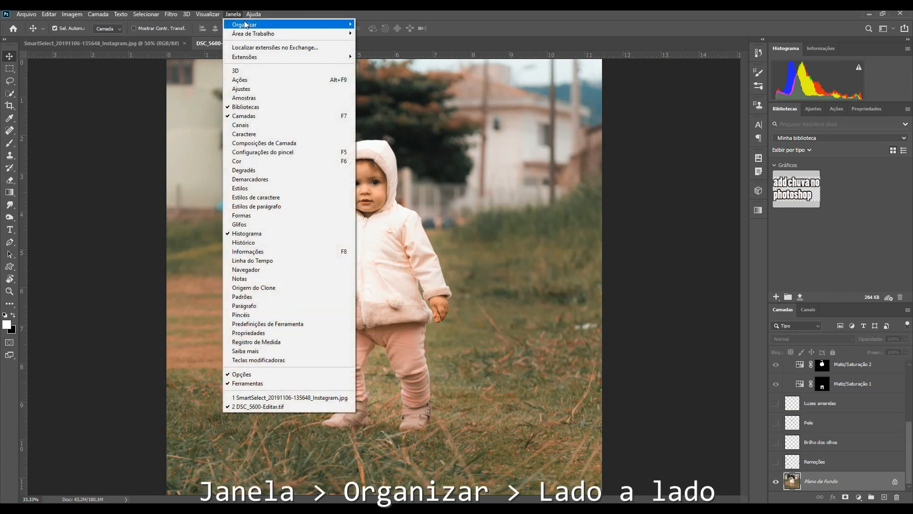
mouse_move(247, 25)
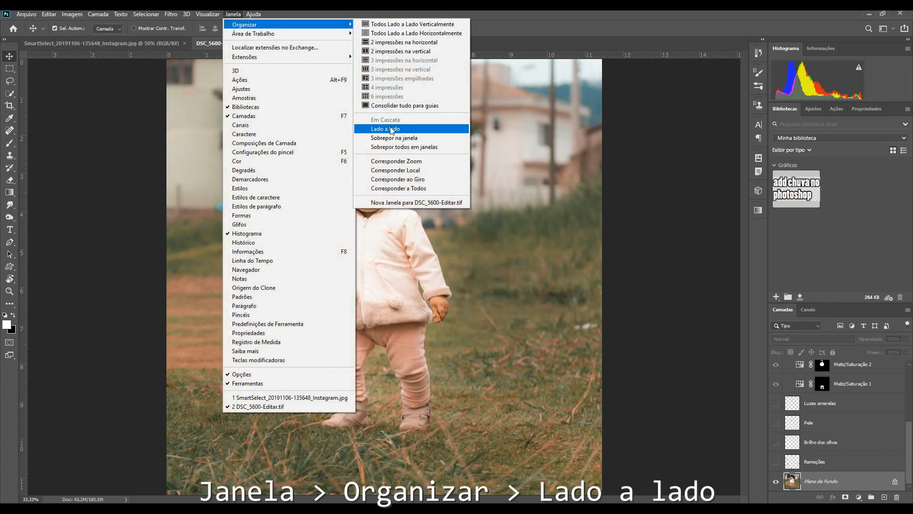
left_click(388, 129)
key("ctrl+minus")
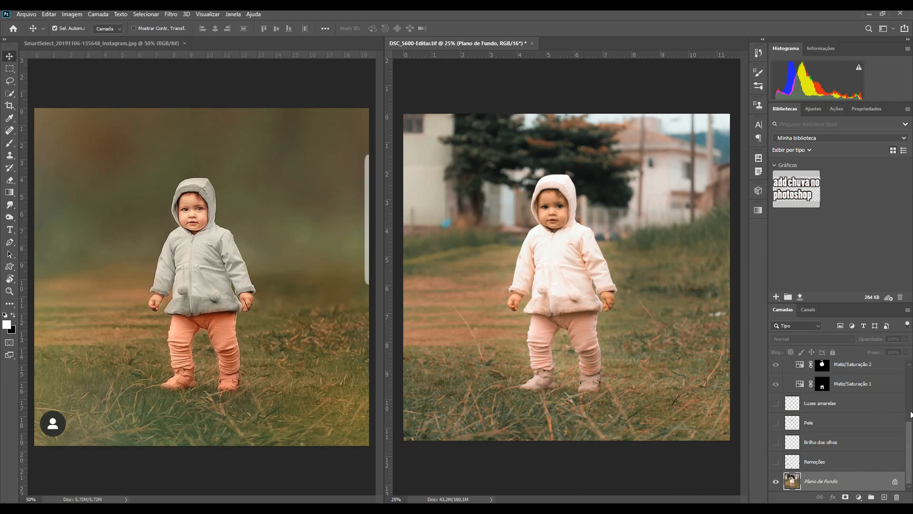
Compare the full layer stack with Plano de Fundo alone, and switch on the Remoções layer above it
left_click(776, 481, "alt")
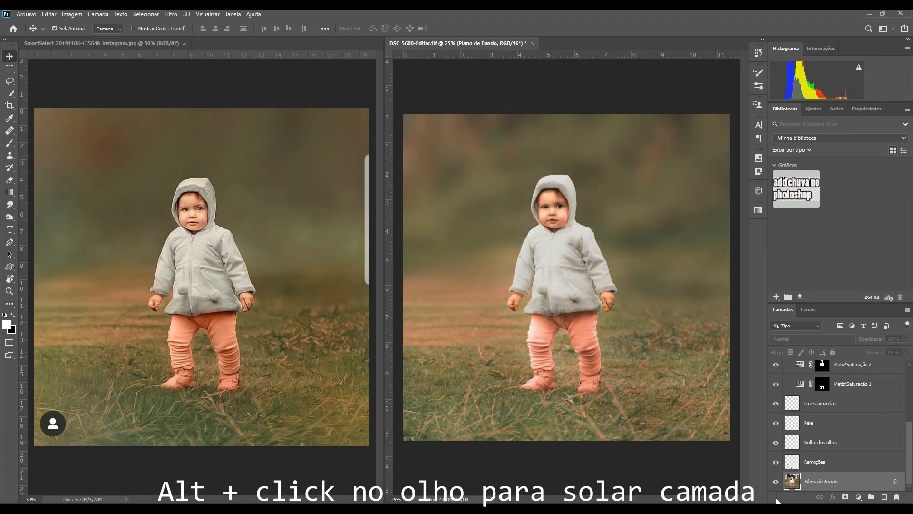
left_click(776, 482, "alt")
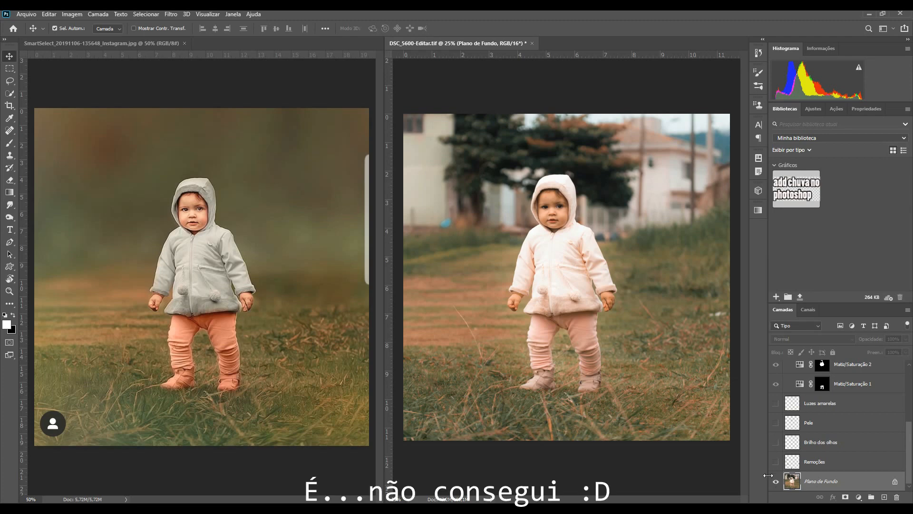
left_click(776, 462)
left_click(776, 462)
left_click(775, 463)
left_click(776, 463)
left_click(776, 464)
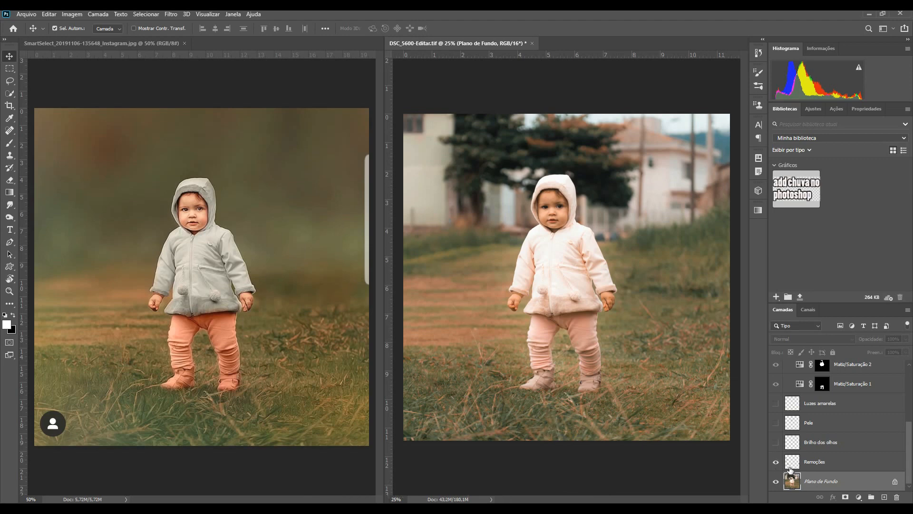
Load the Remoções layer's pixels as a selection and compare the outlined areas with that layer hidden and shown
left_click(792, 468, "ctrl")
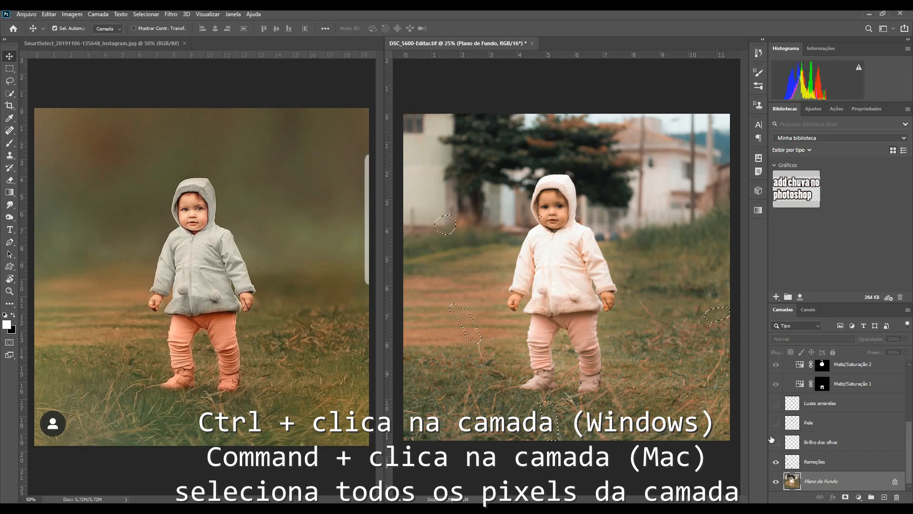
left_click(777, 461)
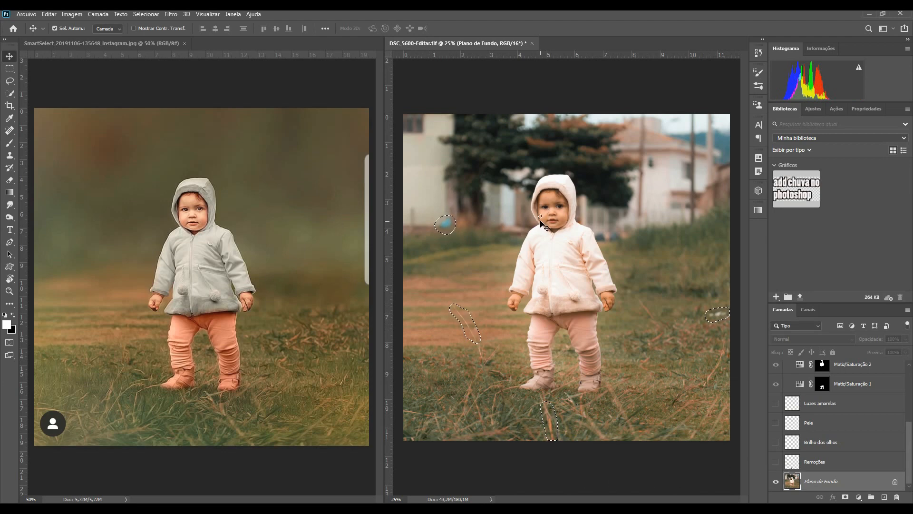
left_click(777, 463)
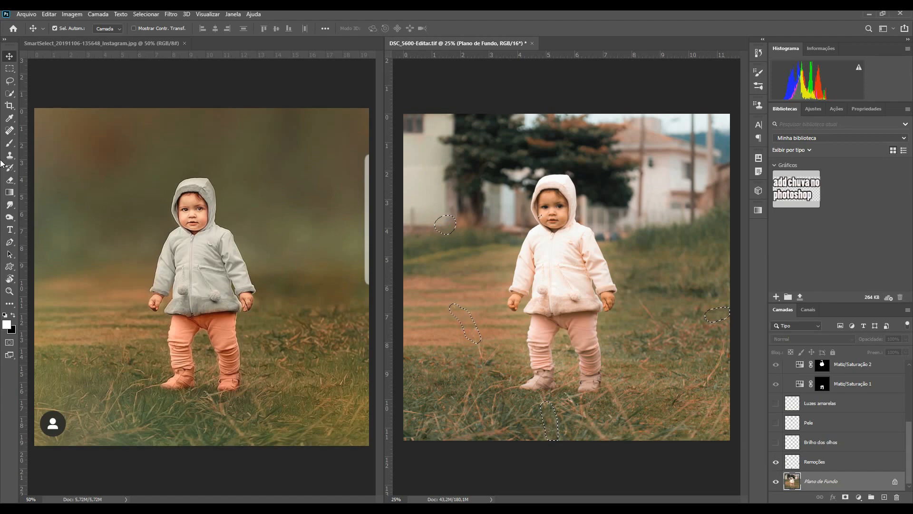
Hide Remoções, add an empty layer above Plano de Fundo and remove the blue background spot with the Spot Healing Brush
left_click(9, 130)
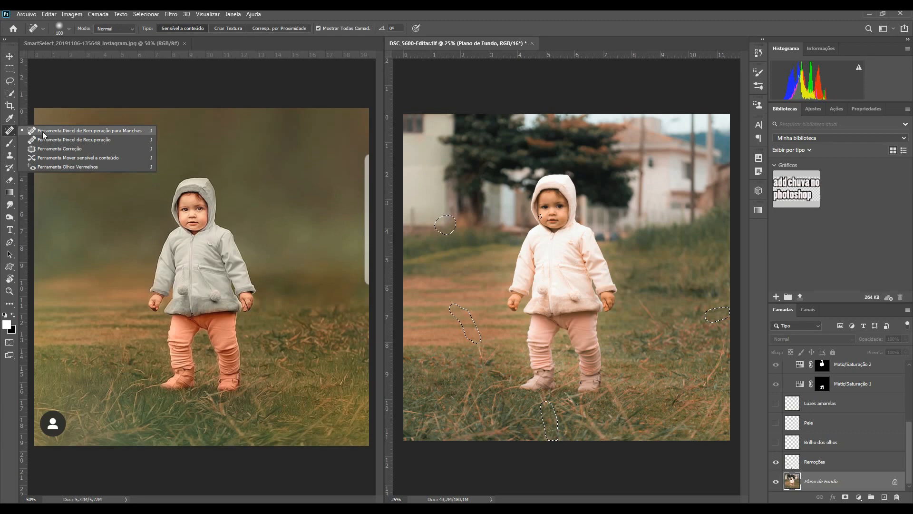
left_click(8, 132)
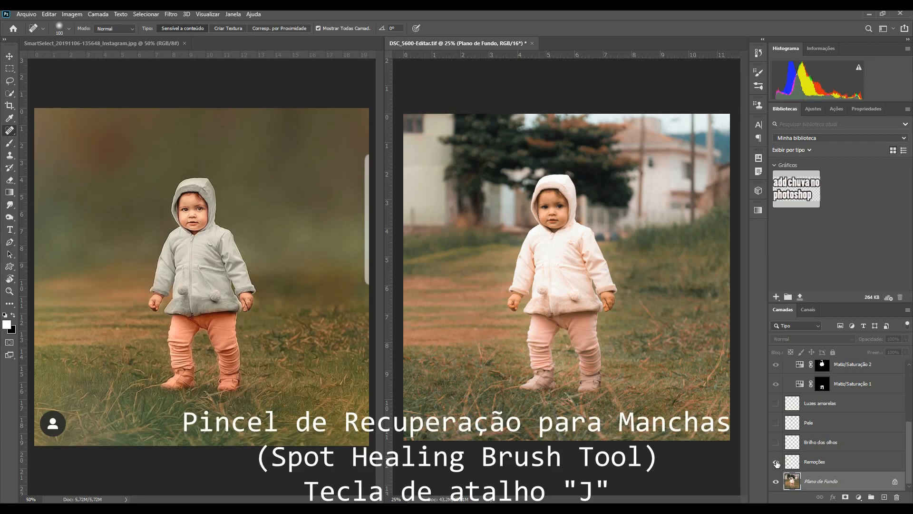
left_click(775, 462)
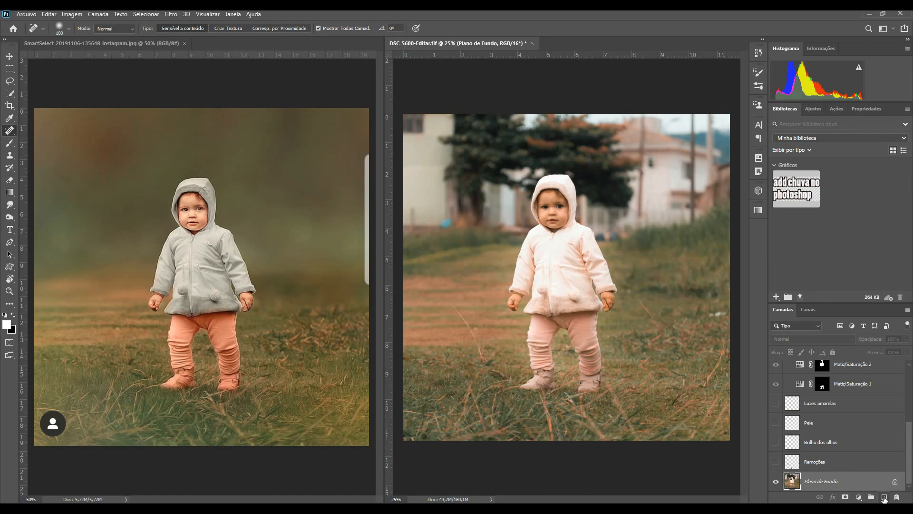
left_click(884, 498)
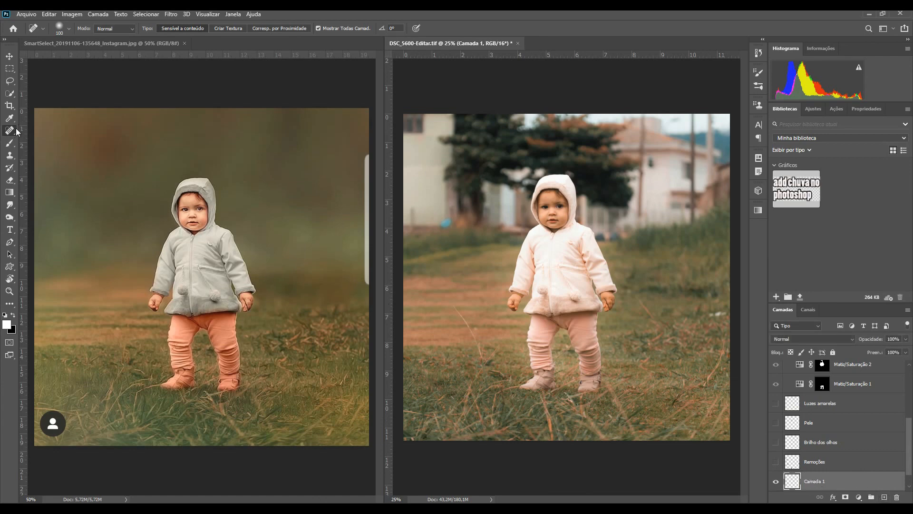
key("bracketright")
key("bracketright")
key("bracketright")
left_click(446, 221)
Remove the long dry grass blade on the reddish path beside the child with a smaller Spot Healing Brush
key("bracketleft")
key("bracketleft")
key("bracketleft")
key("bracketleft")
key("bracketleft")
key("bracketleft")
left_click_drag(454, 307, 473, 339)
left_click_drag(477, 341, 464, 323)
Show the Remoções layer again in place of the healing test layer, and delete the test layer
left_click(775, 481)
left_click(776, 463)
left_click(776, 462)
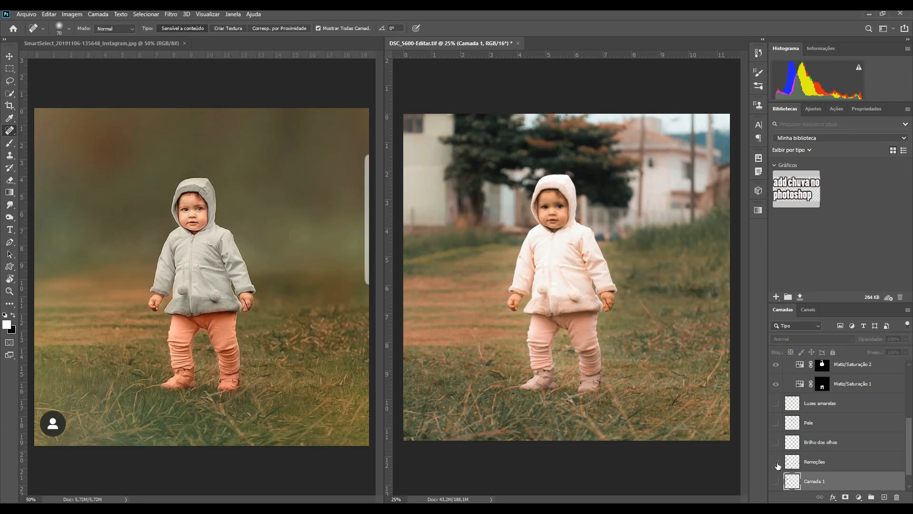
left_click(777, 462)
key("Delete")
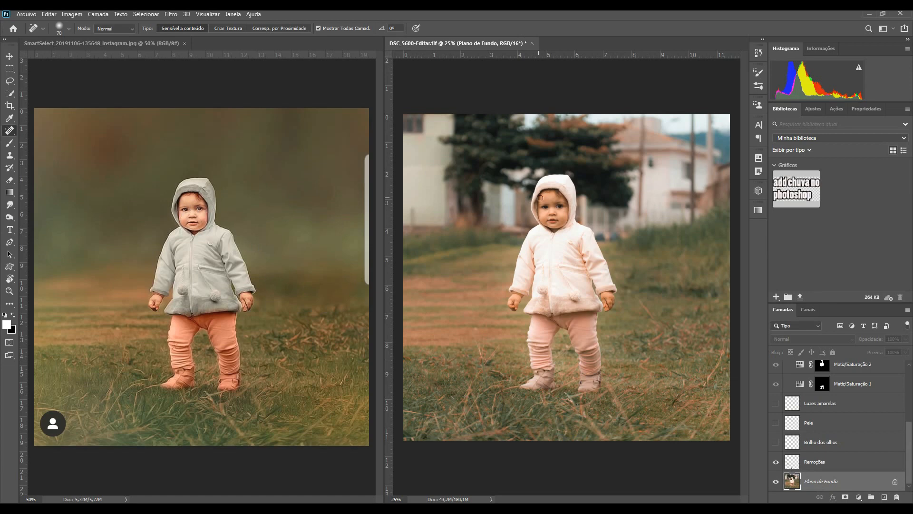
Compare the child's eyes close up with the Brilho dos olhos layer shown and hidden, leaving it hidden
left_click(776, 442)
left_click(776, 445)
left_click(776, 445)
left_click(776, 445)
key("z")
left_click_drag(560, 207, 627, 231)
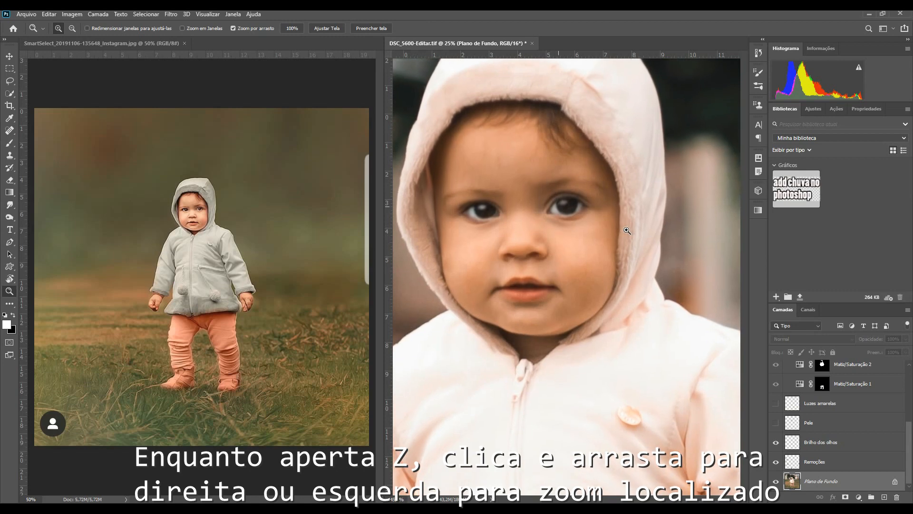
left_click(776, 445)
left_click(777, 443)
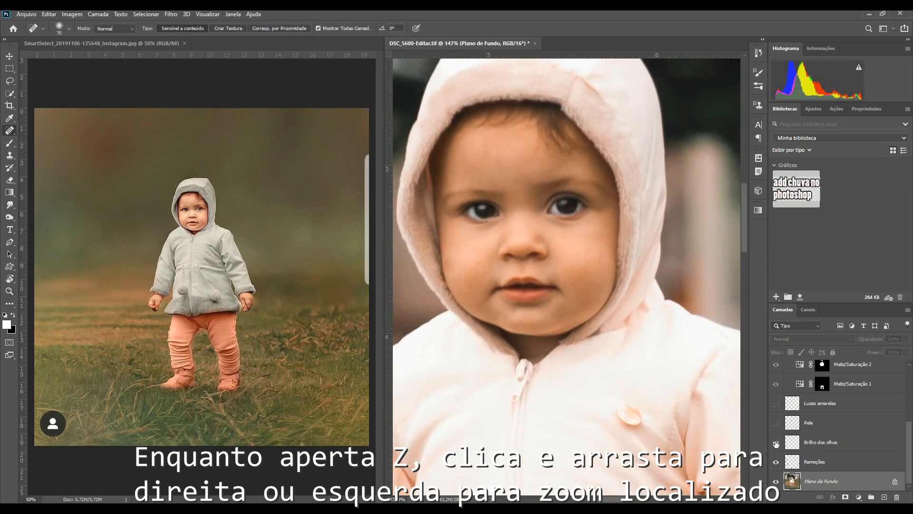
left_click(776, 444)
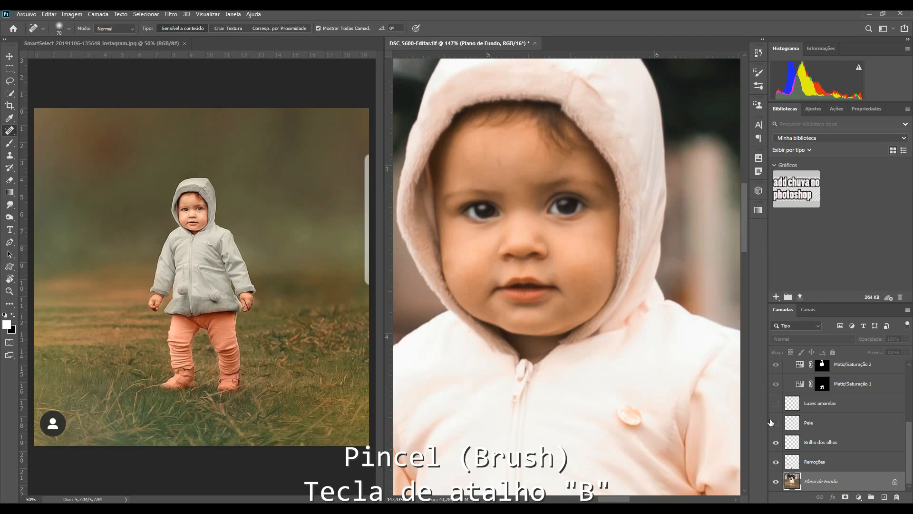
left_click(777, 445)
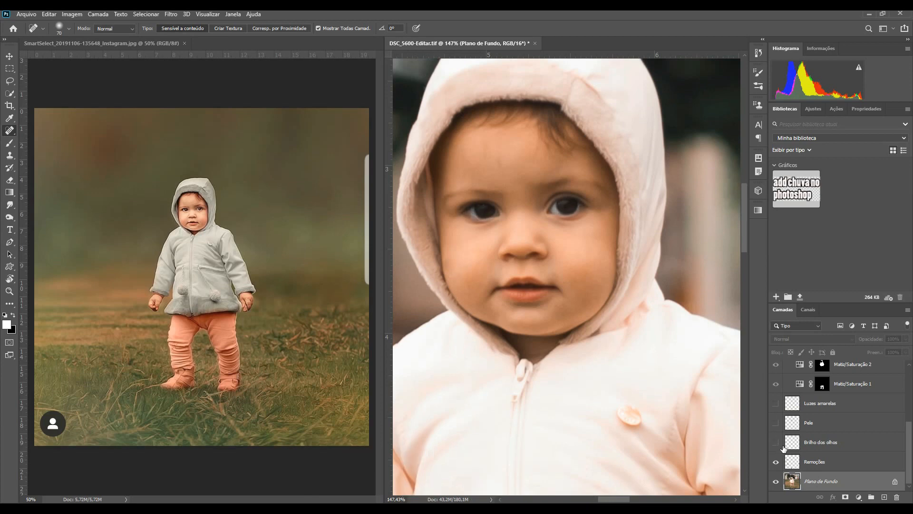
Add an empty layer above Brilho dos olhos and ready a soft Brush with 0% hardness and 5% flow
left_click(810, 445)
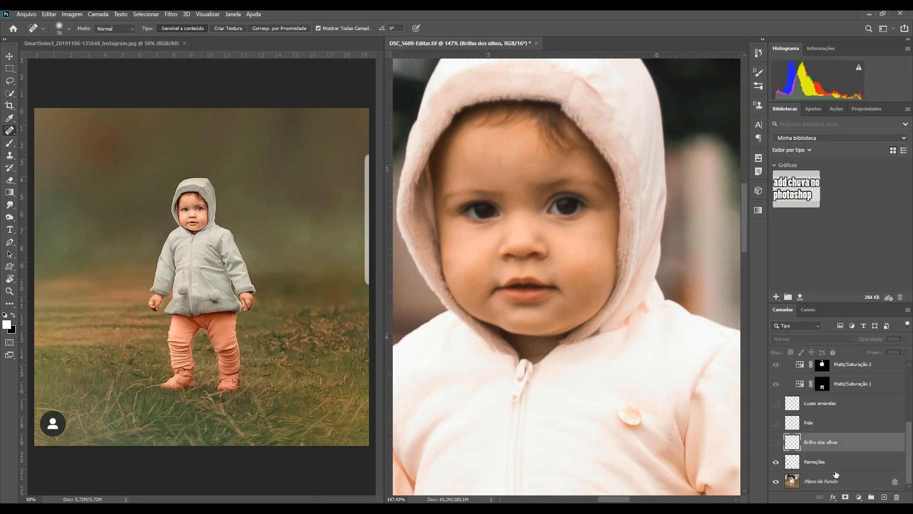
left_click(883, 497)
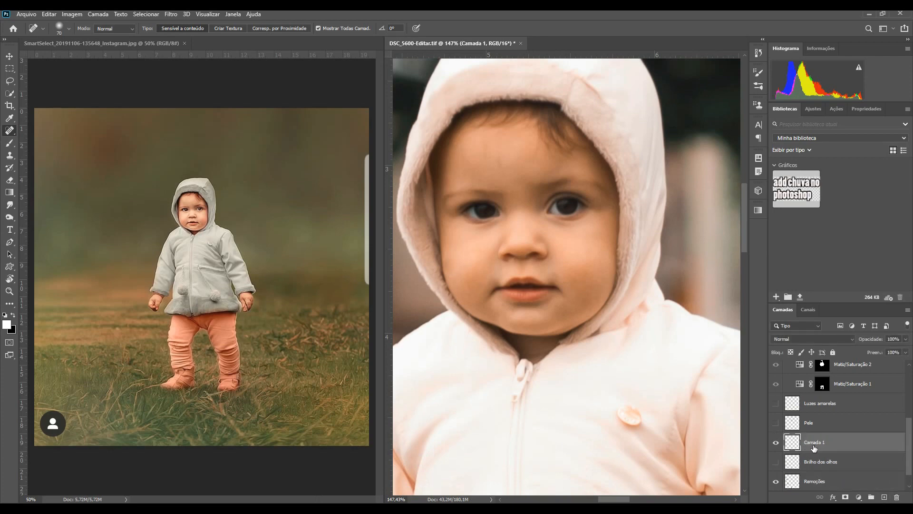
left_click(10, 143)
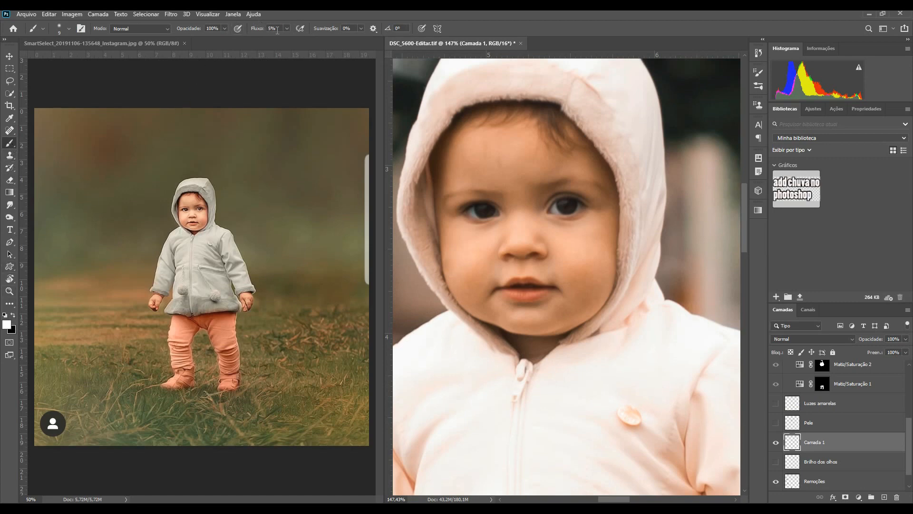
left_click(69, 29)
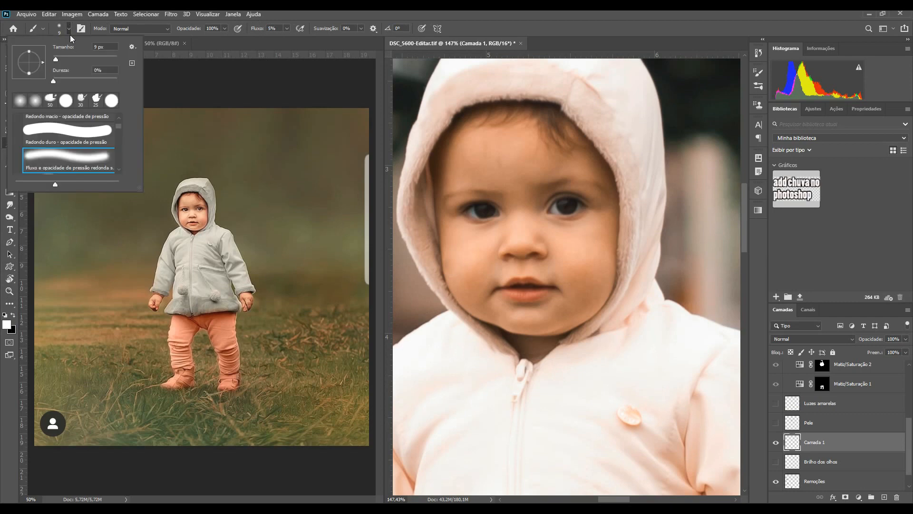
left_click(389, 276)
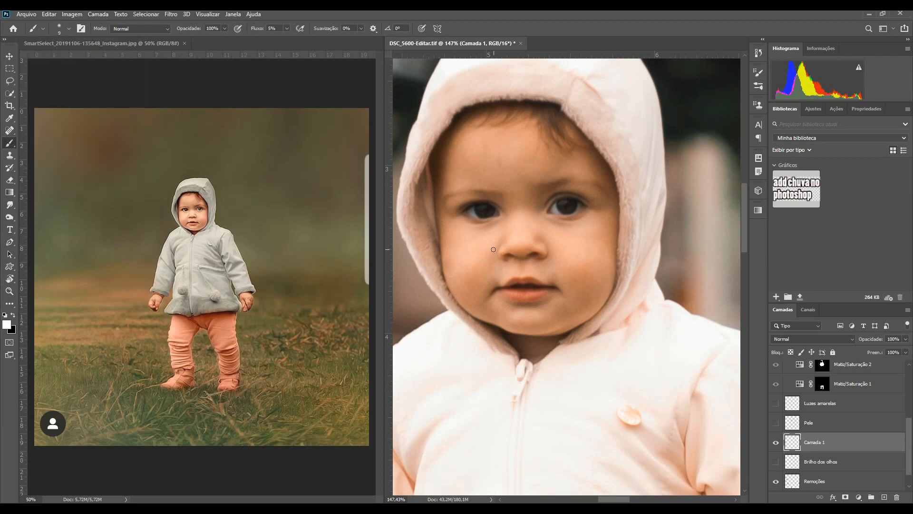
Paint faint white highlights over both of the child's eyes on the new layer with a 6 px brush
key("z")
left_click_drag(505, 241, 550, 251)
key("b")
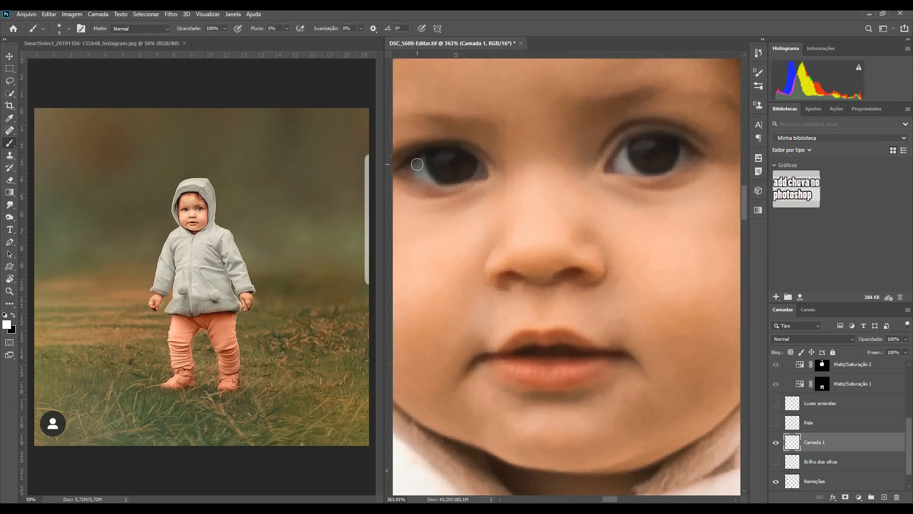
mouse_move(417, 164)
left_mouse_down()
mouse_move(439, 199)
mouse_move(419, 161)
mouse_move(427, 182)
mouse_move(462, 186)
mouse_move(482, 171)
mouse_move(445, 184)
left_mouse_up()
key("ctrl+z")
key("bracketleft")
key("bracketleft")
key("bracketleft")
mouse_move(624, 157)
left_mouse_down()
mouse_move(621, 166)
mouse_move(675, 173)
mouse_move(685, 149)
left_mouse_up()
left_click_drag(448, 155, 441, 155)
left_click_drag(640, 144, 646, 145)
Compare the photo with the new eye highlight layer hidden and shown
key("ctrl+minus")
key("ctrl+minus")
key("ctrl+minus")
key("ctrl+minus")
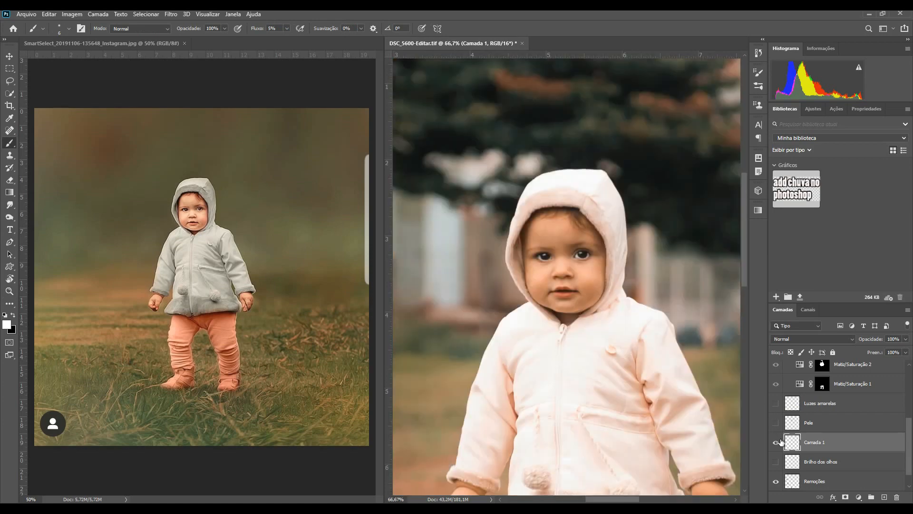
left_click(776, 442)
left_click(776, 443)
key("ctrl+minus")
key("ctrl+minus")
key("ctrl+minus")
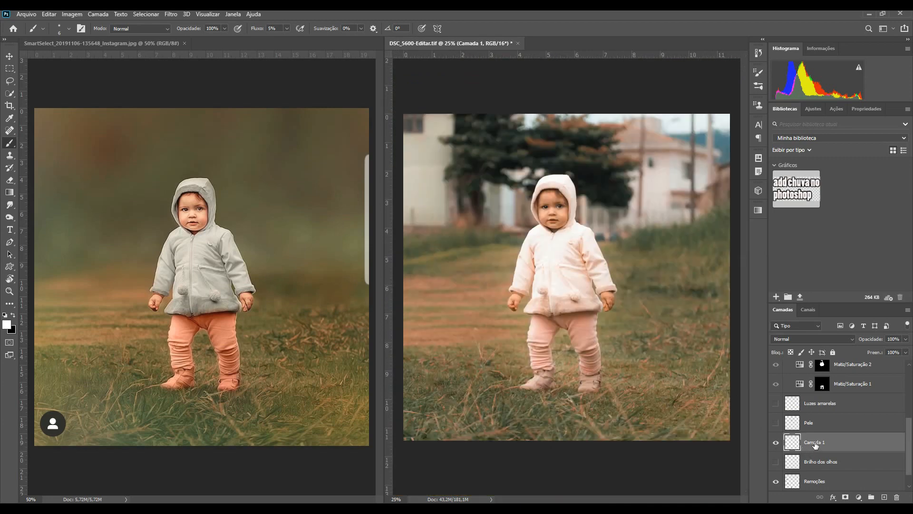
Delete the trial eye highlight layer and show the Brilho dos olhos layer
key("Delete")
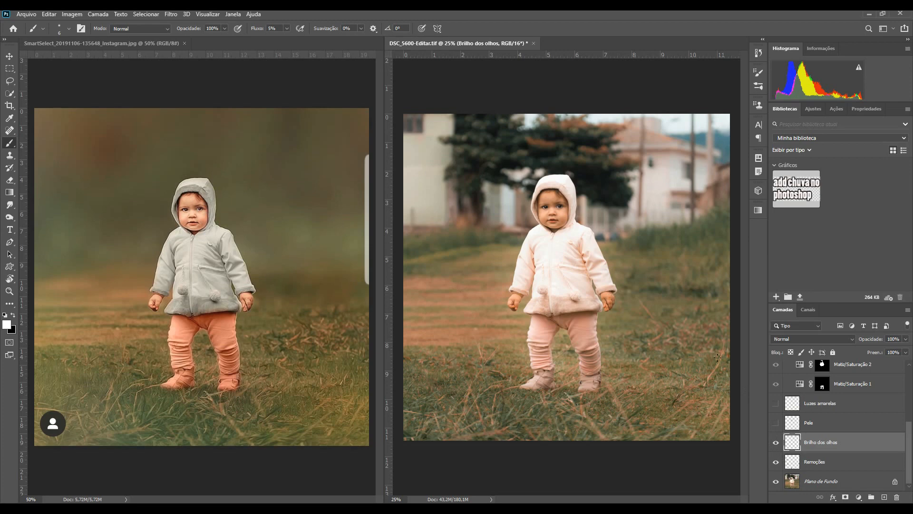
Compare the child's face close up with the Pele layer shown and hidden, leaving it hidden
key("z")
left_click_drag(549, 217, 615, 237)
key("b")
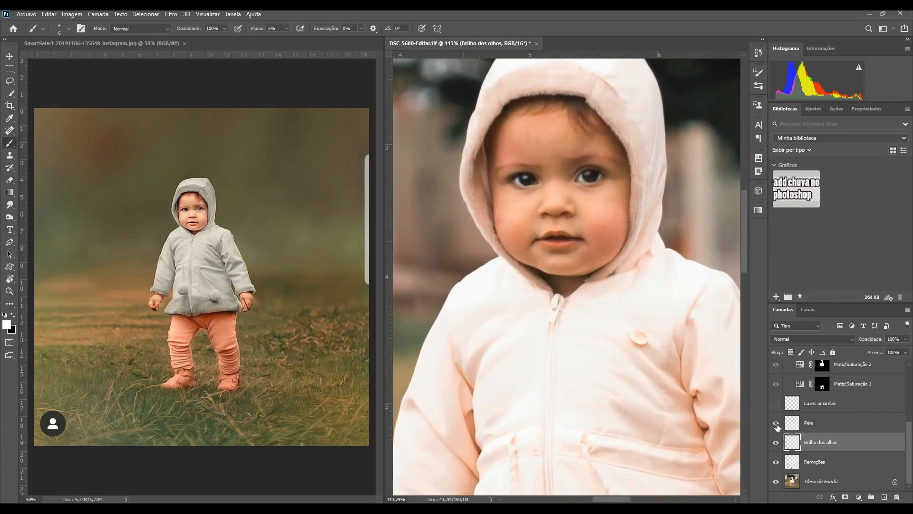
left_click(777, 424)
left_click(778, 424)
left_click(777, 424)
left_click(777, 424)
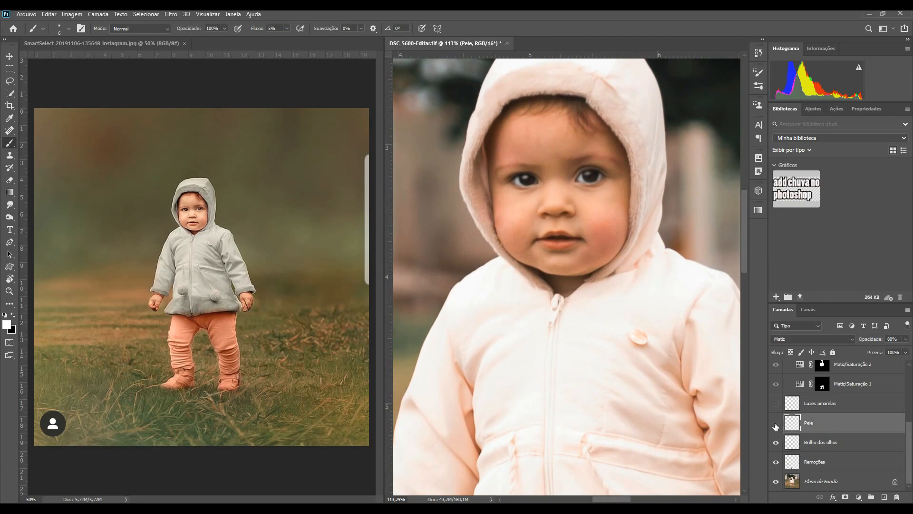
Paint a reddish tone sampled from the reference child's face over the cheeks and hairline on a new layer above Pele, using a 70 px brush
left_click(884, 498)
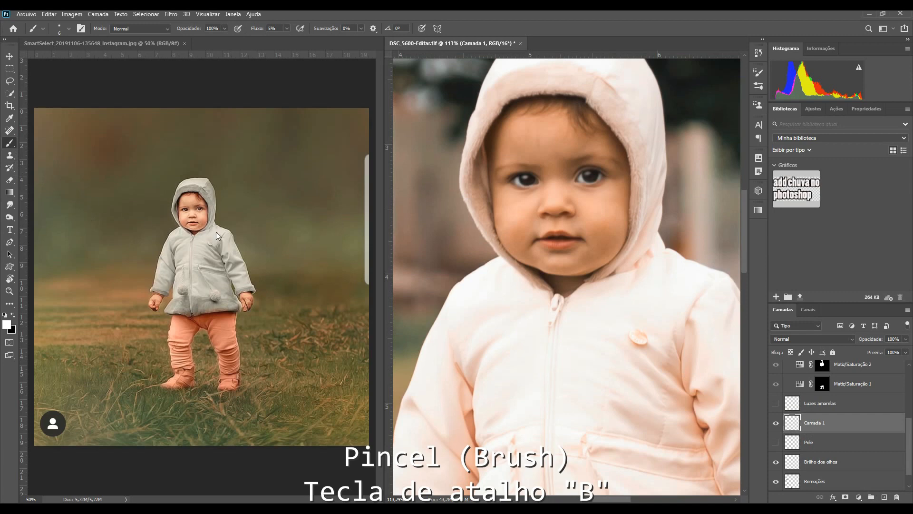
left_click(207, 204, "alt")
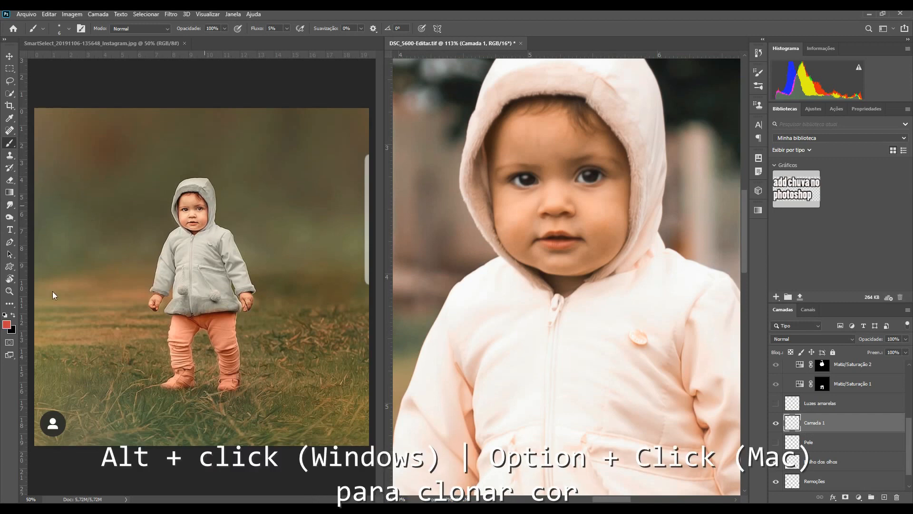
key("bracketright")
key("bracketright")
key("bracketright")
key("bracketright")
key("bracketright")
key("bracketright")
key("bracketright")
key("bracketright")
key("bracketright")
key("bracketright")
key("bracketright")
key("bracketright")
key("bracketright")
key("bracketright")
left_click_drag(522, 222, 527, 230)
left_click_drag(614, 234, 608, 228)
mouse_move(601, 131)
left_mouse_down()
mouse_move(562, 107)
mouse_move(523, 105)
mouse_move(486, 156)
mouse_move(493, 145)
left_mouse_up()
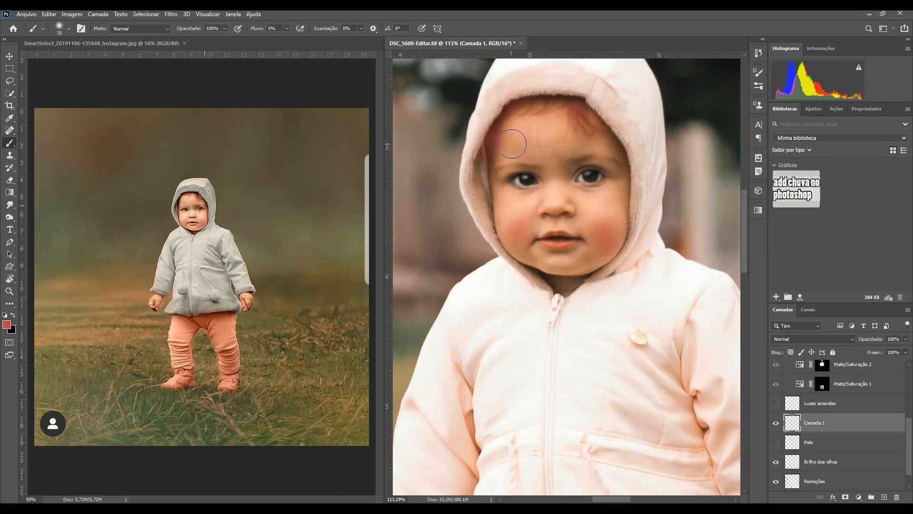
Paint the reddish tone over the child's eyebrows with a 20 px brush and set the layer's blend mode to Matiz
key("bracketleft")
key("bracketleft")
key("bracketleft")
key("bracketleft")
key("bracketleft")
left_click_drag(537, 167, 612, 157)
left_click(815, 338)
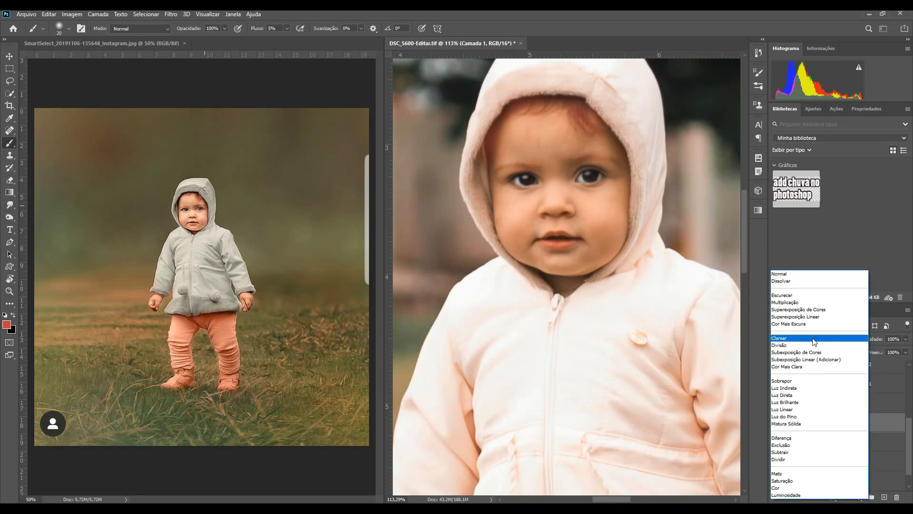
left_click(798, 474)
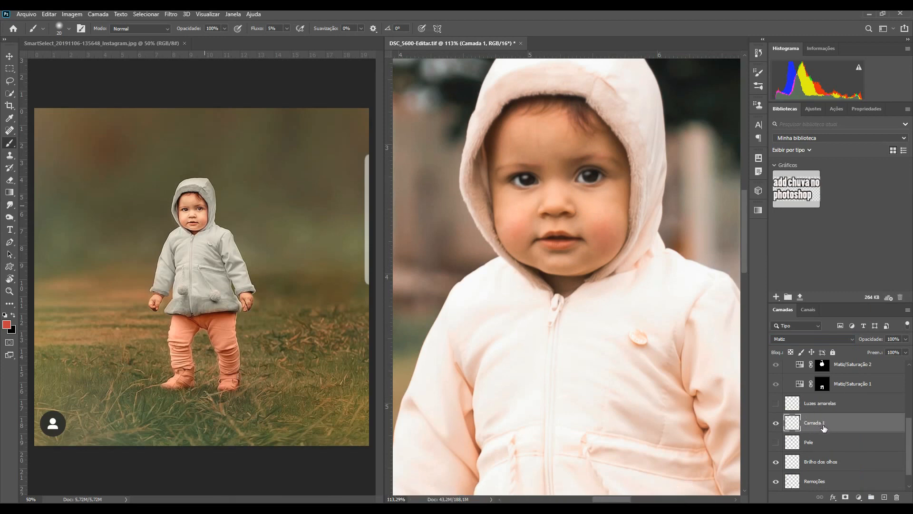
Delete the trial skin colour layer and compare the face with the Pele layer shown and hidden, leaving it shown
key("Delete")
left_click(776, 423)
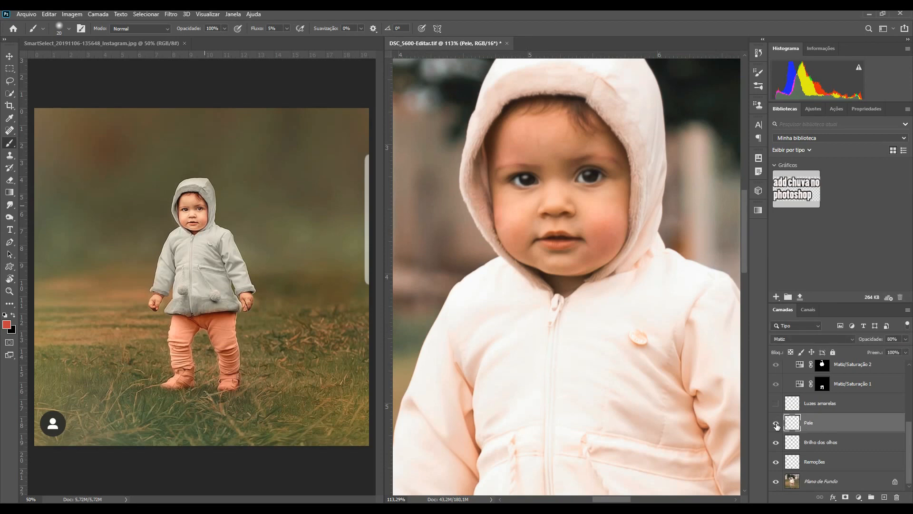
left_click(776, 423)
left_click(776, 423)
key("ctrl+0")
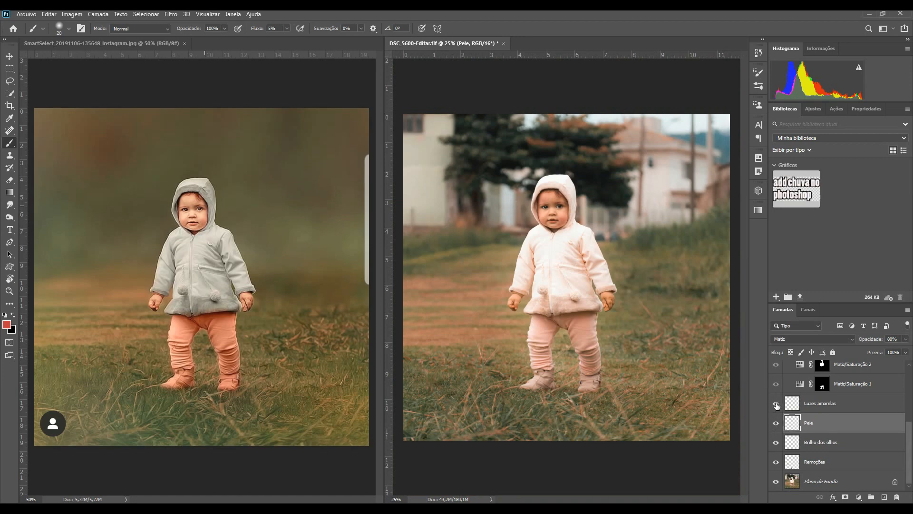
Compare the whole photo with the Luzes amarelas layer shown and hidden, leaving it shown
left_click(776, 405)
left_click(776, 404)
left_click(776, 404)
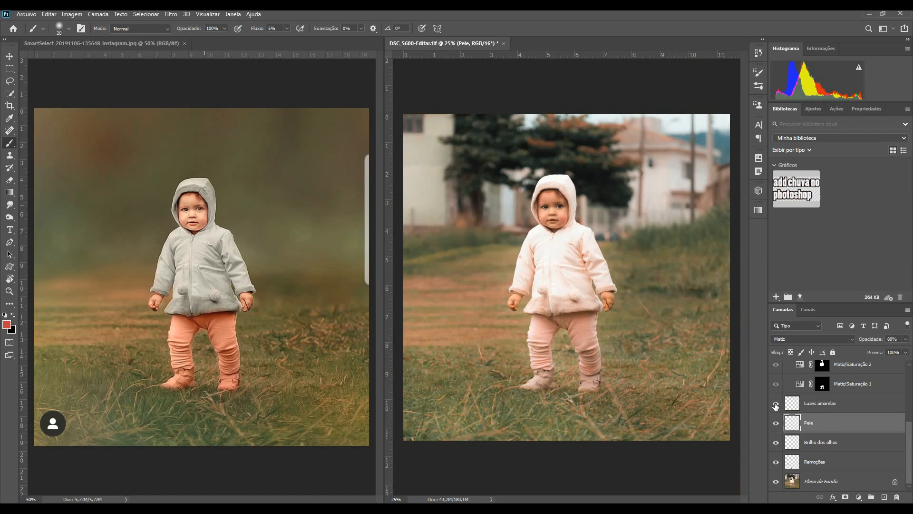
left_click(776, 404)
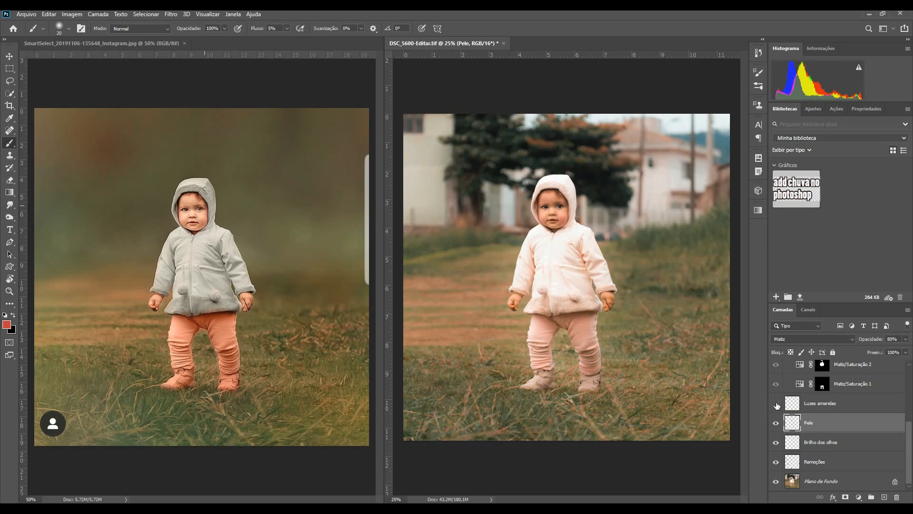
left_click(776, 403)
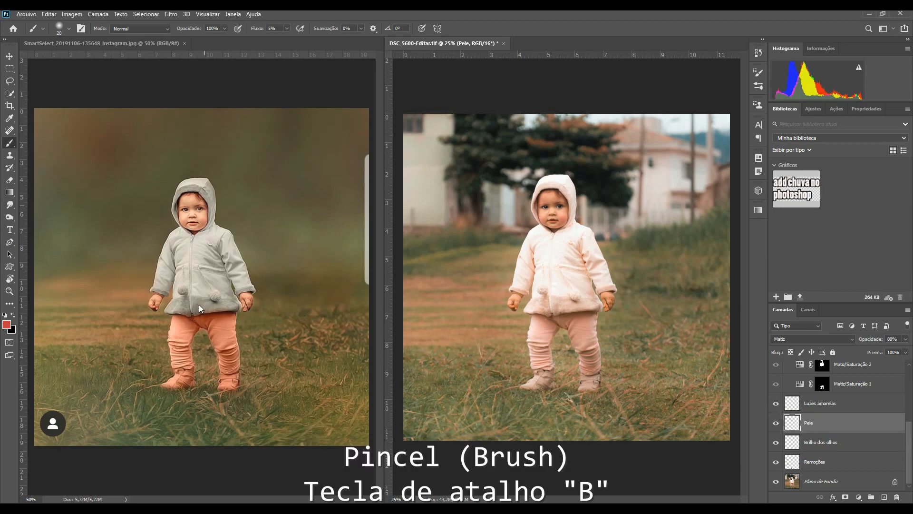
Set the foreground colour to a pale yellow
left_click(7, 324)
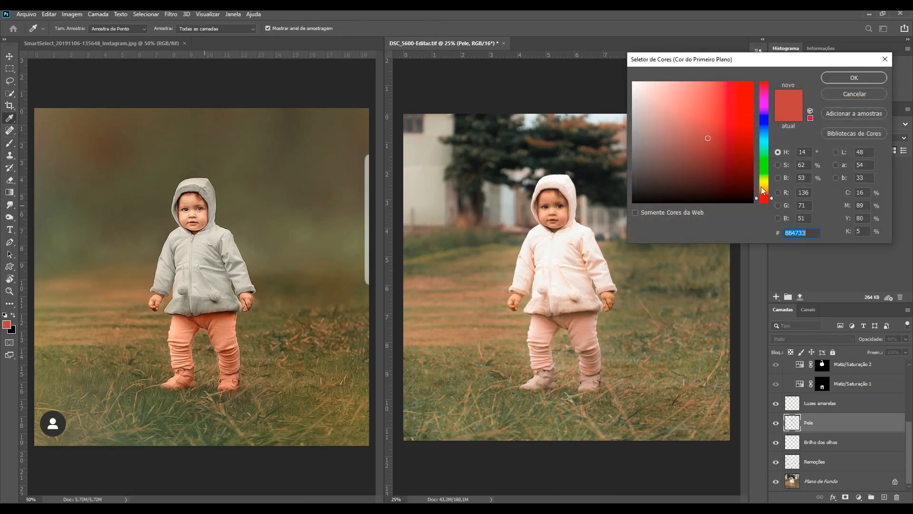
left_click_drag(654, 102, 666, 95)
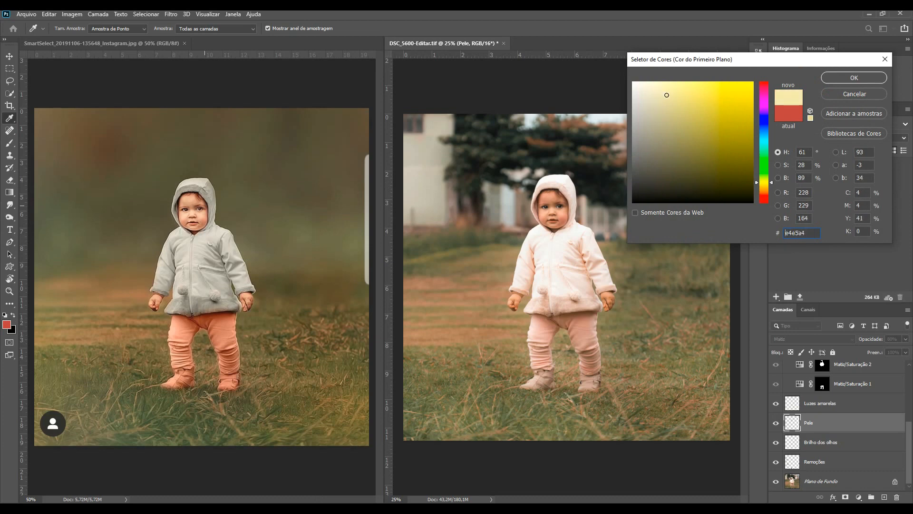
left_click(842, 75)
Dab pale yellow light over the grass on the Luzes amarelas layer with a 1200 px brush, undo the last dab and compare the layer's effect
key("b")
key("alt+bracketright")
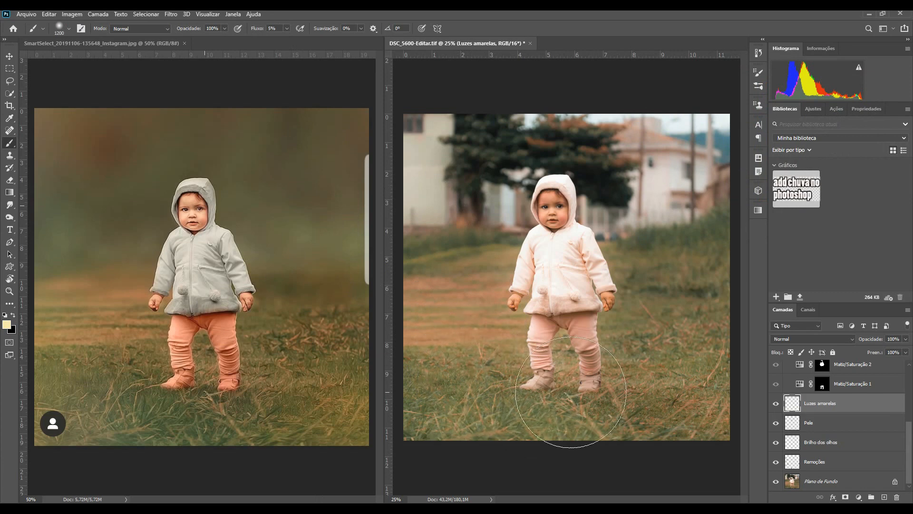
left_click(645, 364)
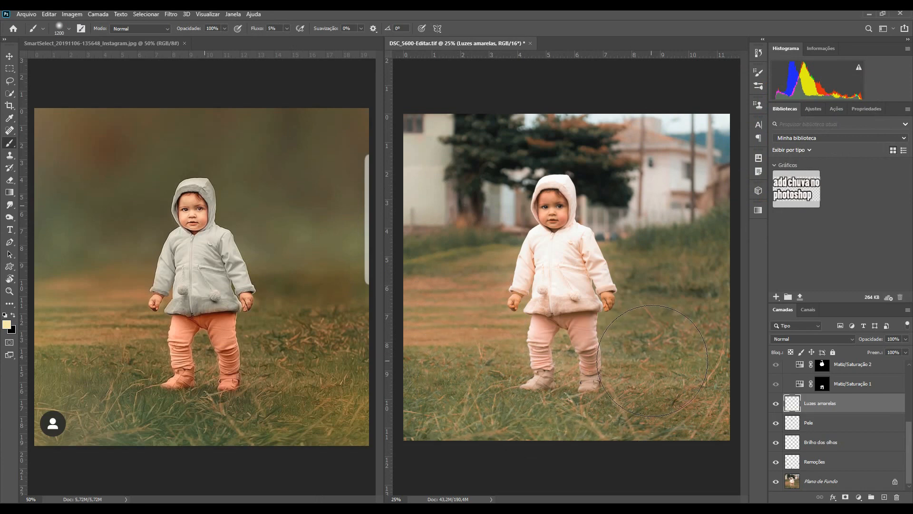
left_click(725, 446)
key("ctrl+z")
left_click(777, 403)
left_click(776, 403)
Compare the clothing colours with the Cores da Roupa group shown and hidden, leaving it shown
scroll(774, 400, "up", 2)
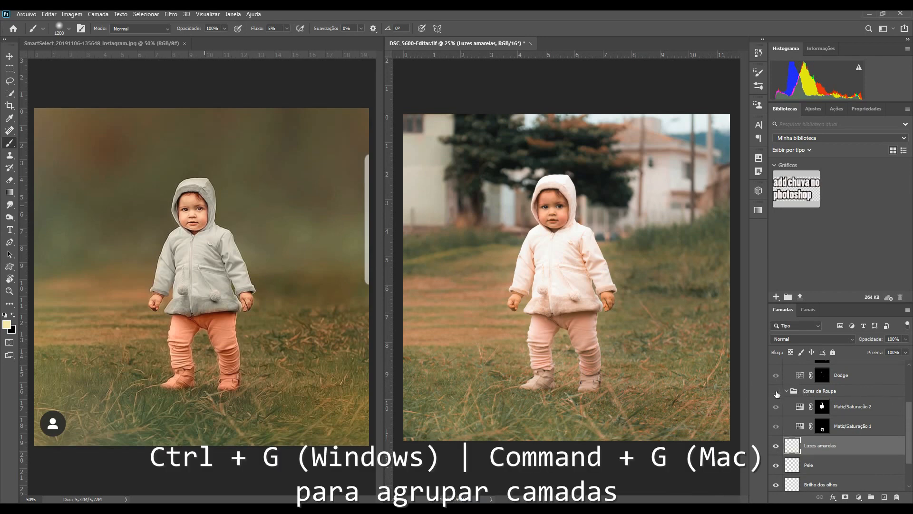
left_click(777, 391)
left_click(777, 391)
left_click(777, 392)
left_click(777, 391)
left_click(776, 392)
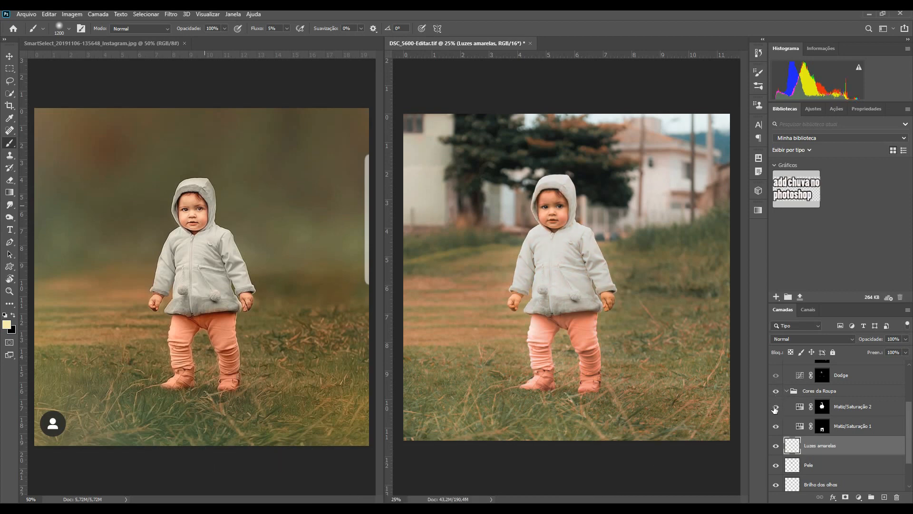
Hide the Matiz/Saturação 2 adjustment and open the settings of Matiz/Saturação 1
left_click(776, 407)
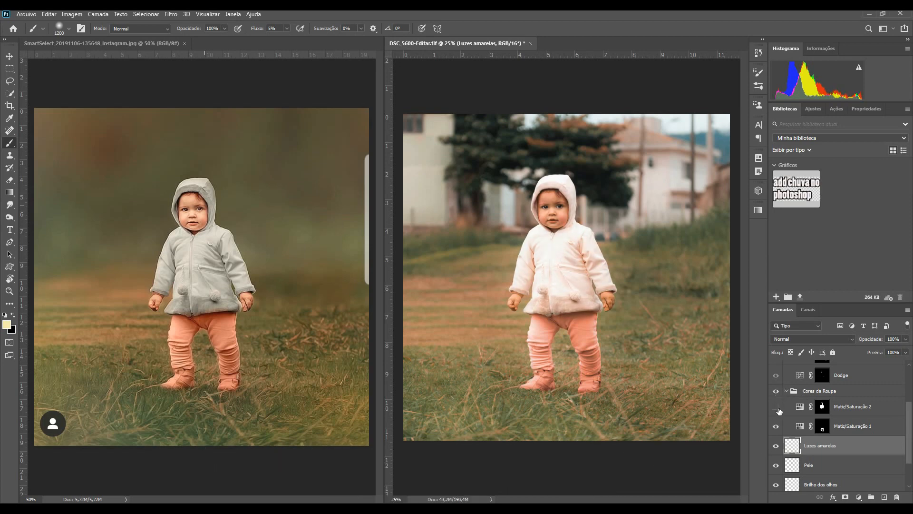
left_click(801, 426)
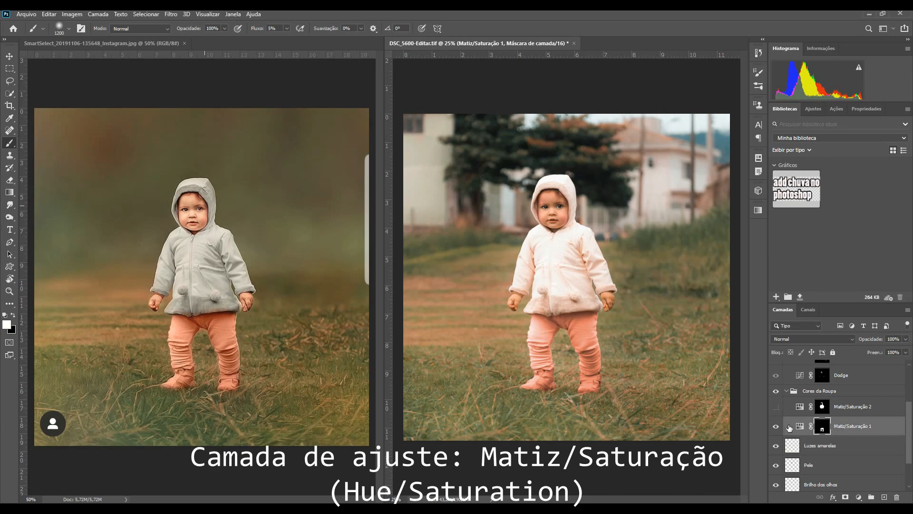
left_click(802, 428)
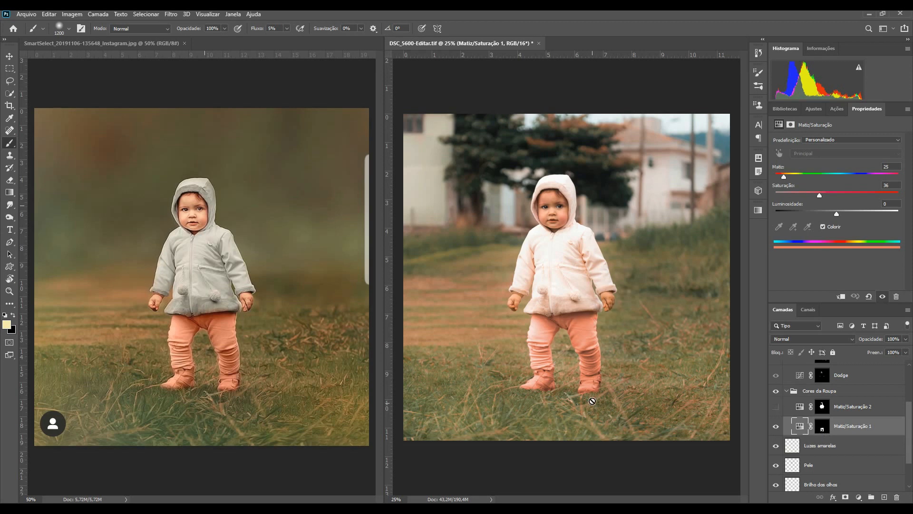
Select the child's trousers and boots with Quick Selection, subtracting the grass between the legs
left_click(10, 94)
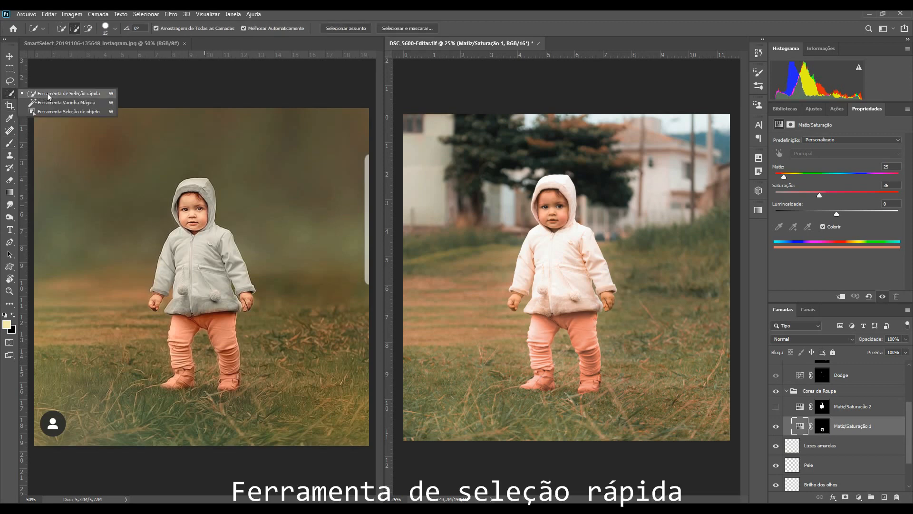
left_click(48, 95)
left_click_drag(539, 334, 541, 383)
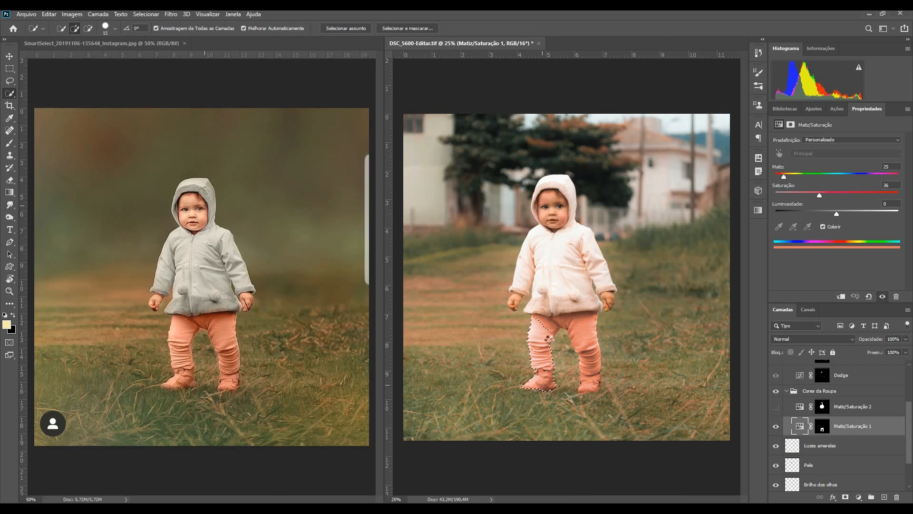
mouse_move(549, 337)
left_mouse_down()
mouse_move(558, 319)
mouse_move(582, 331)
left_mouse_up()
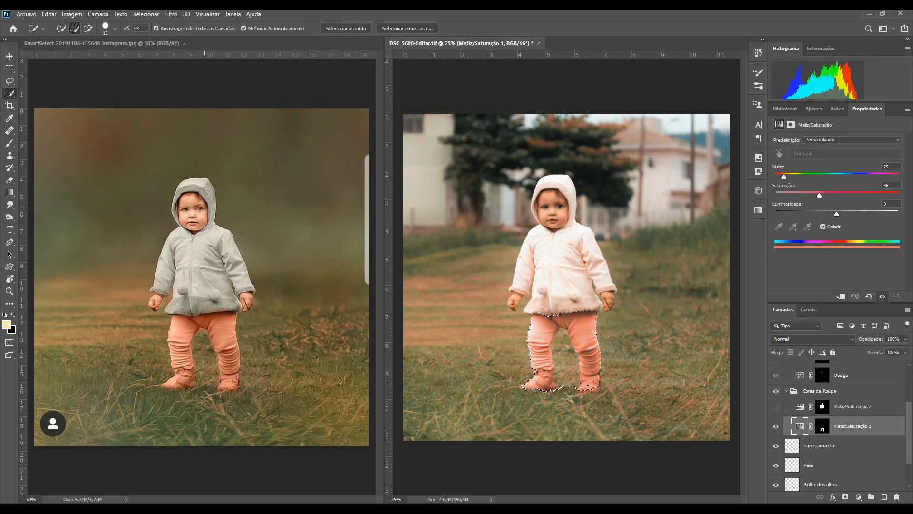
key("alt")
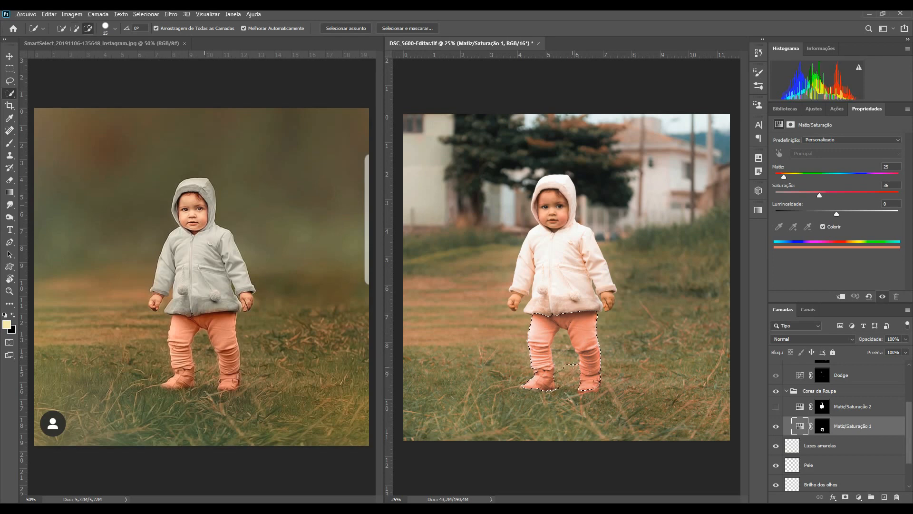
left_click(565, 363, "alt")
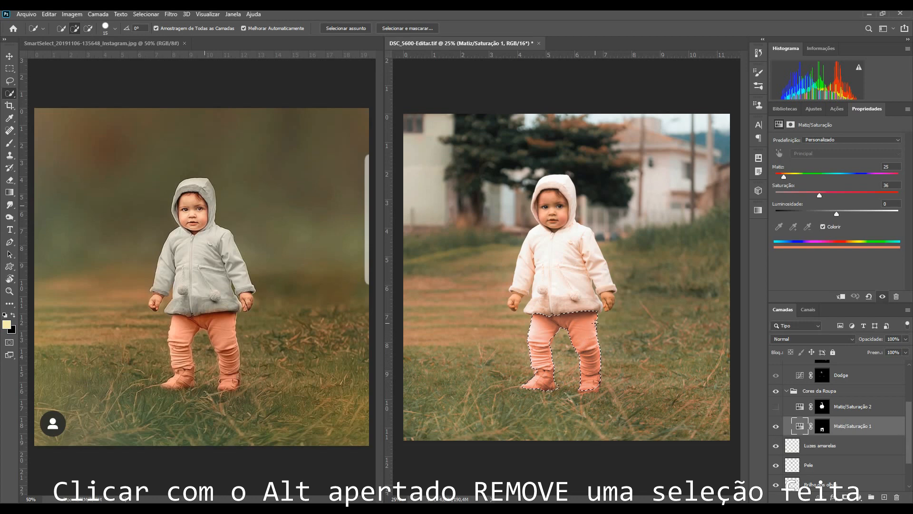
View the Matiz/Saturação 1 layer mask on its own, return to the photo and clear the trousers selection
left_click(823, 427, "alt")
left_click(823, 427, "alt")
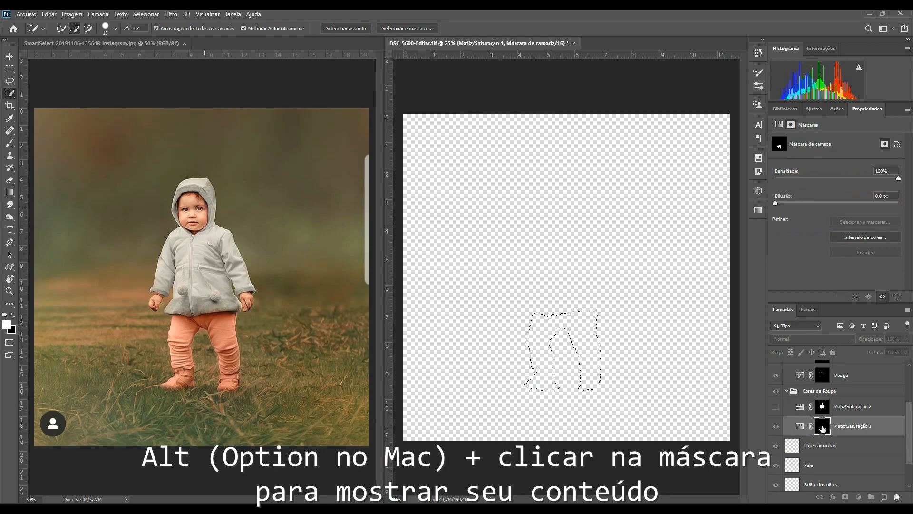
key("ctrl+d")
Review the Matiz/Saturação 1 settings and compare the trousers with the adjustment hidden and shown
left_click(800, 426)
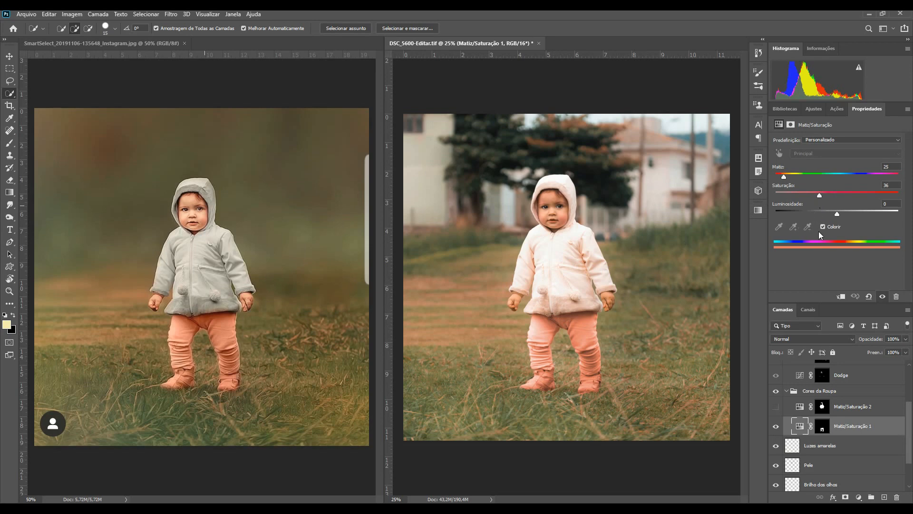
left_click(776, 426)
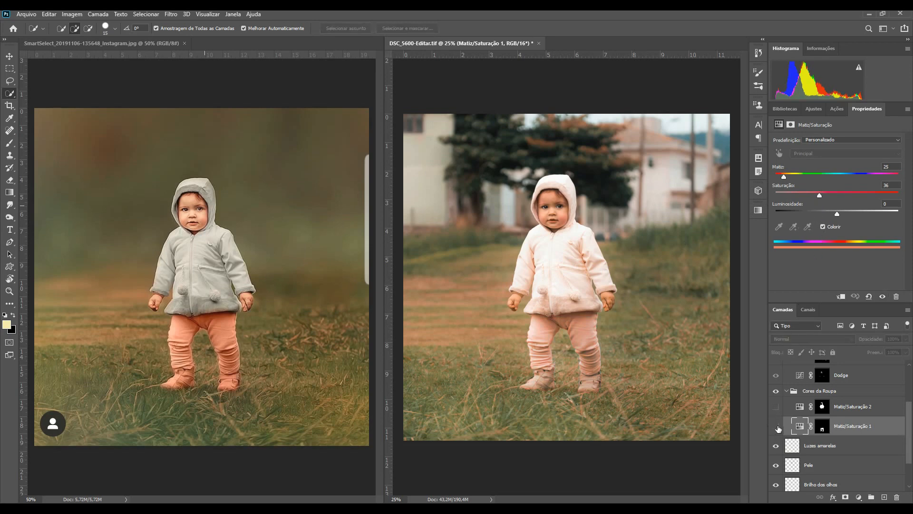
left_click(778, 428)
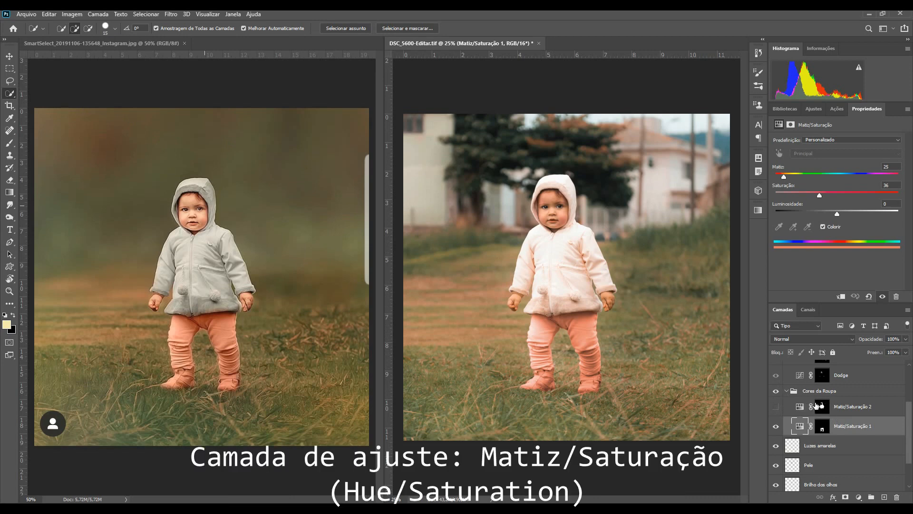
Show Matiz/Saturação 2, review its settings and effect on the jacket, and collapse the Cores da Roupa group
left_click(776, 407)
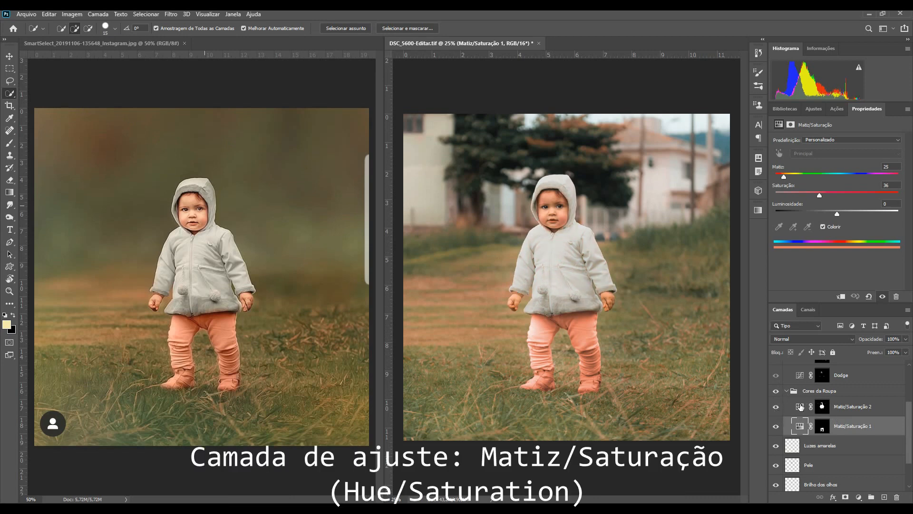
left_click(799, 408)
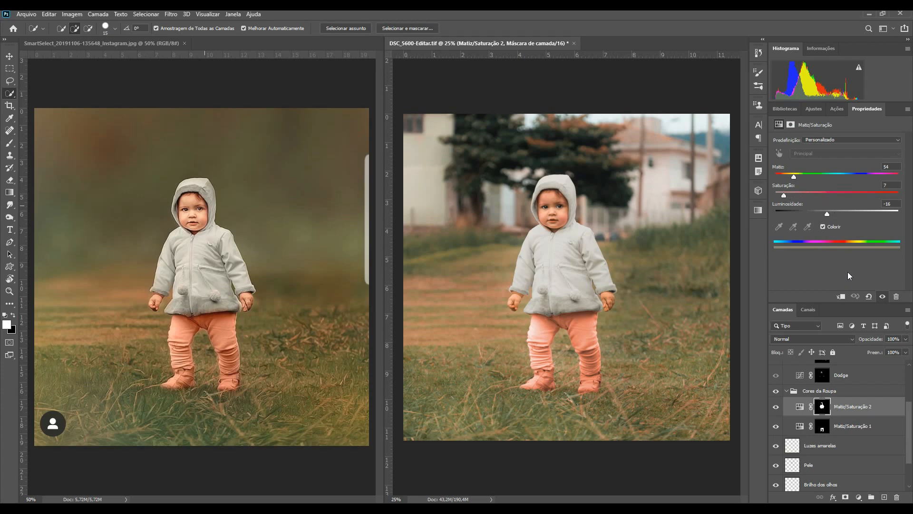
left_click(776, 407)
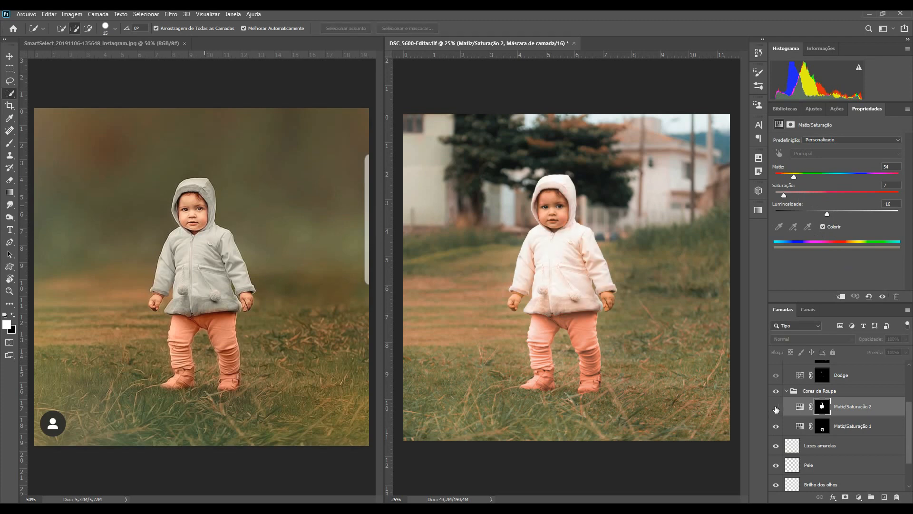
left_click(775, 407)
left_click(786, 391)
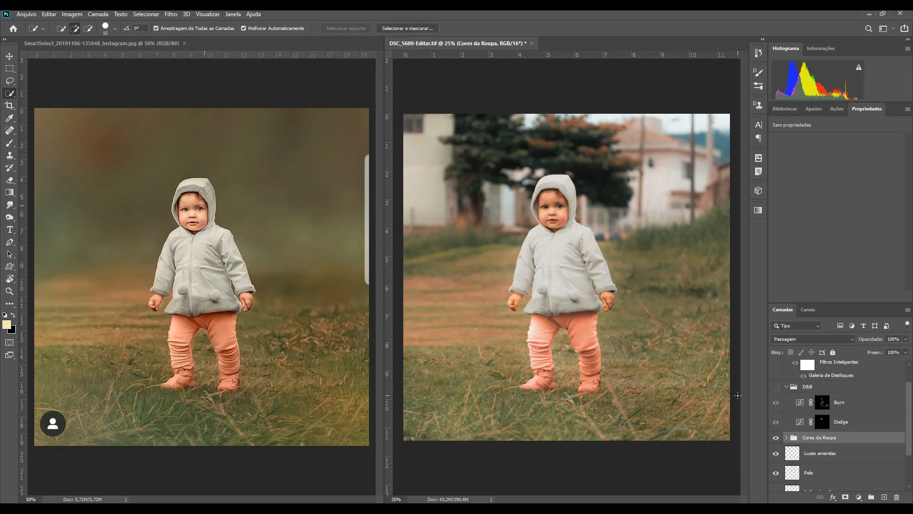
Show the D&B group and compare the photo with the group hidden and shown
left_click(776, 387)
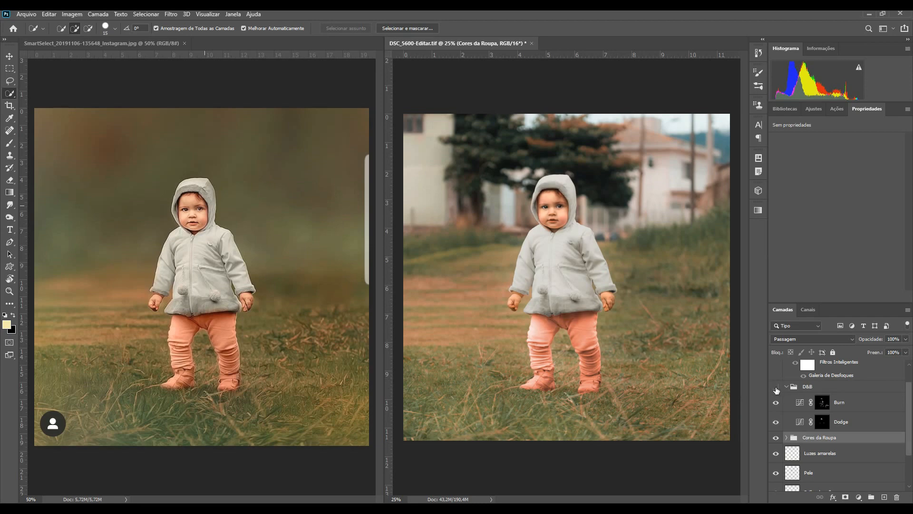
left_click(777, 388)
left_click(776, 387)
left_click(776, 386)
left_click(777, 387)
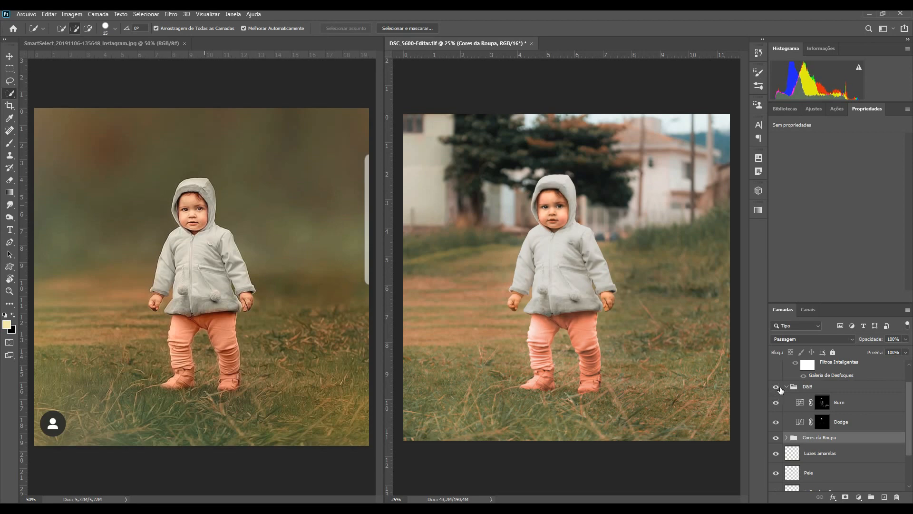
Review the Dodge and Burn curves, then view the Dodge layer mask on its own and return to the photo
left_click(800, 423)
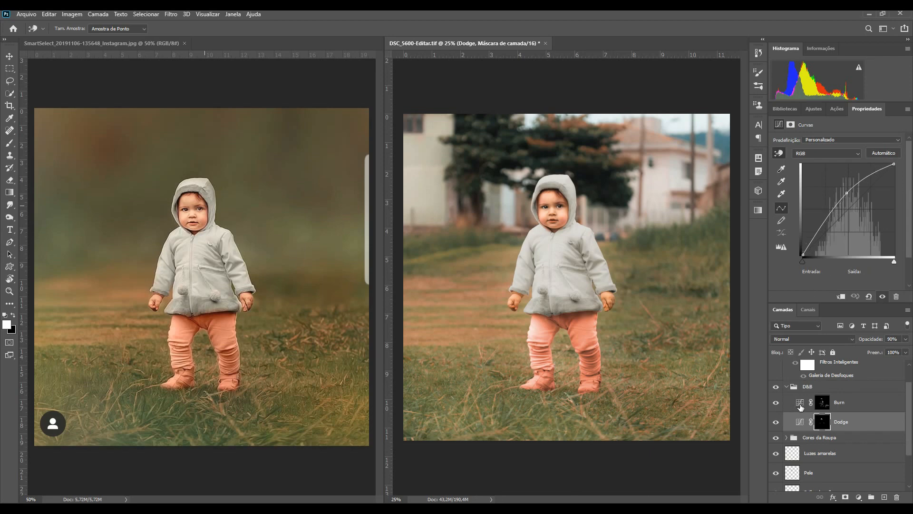
left_click(801, 405)
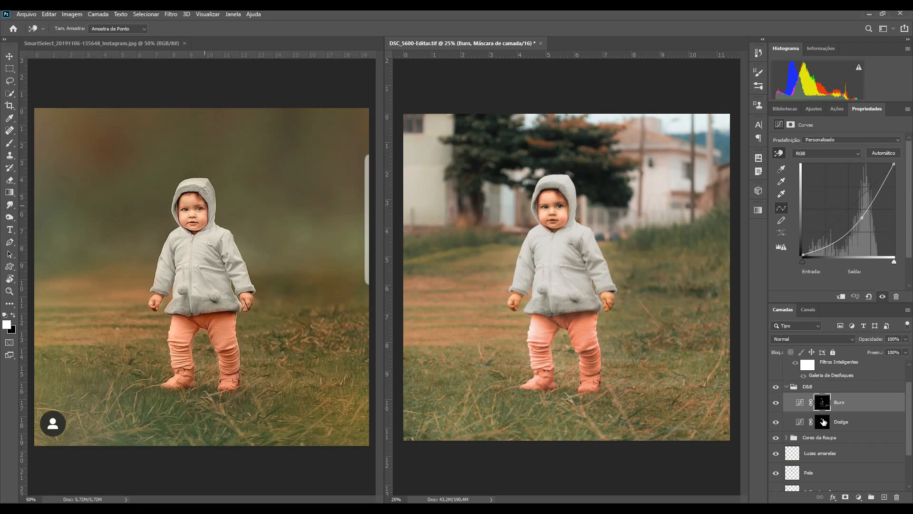
key("w")
left_click(823, 423, "alt")
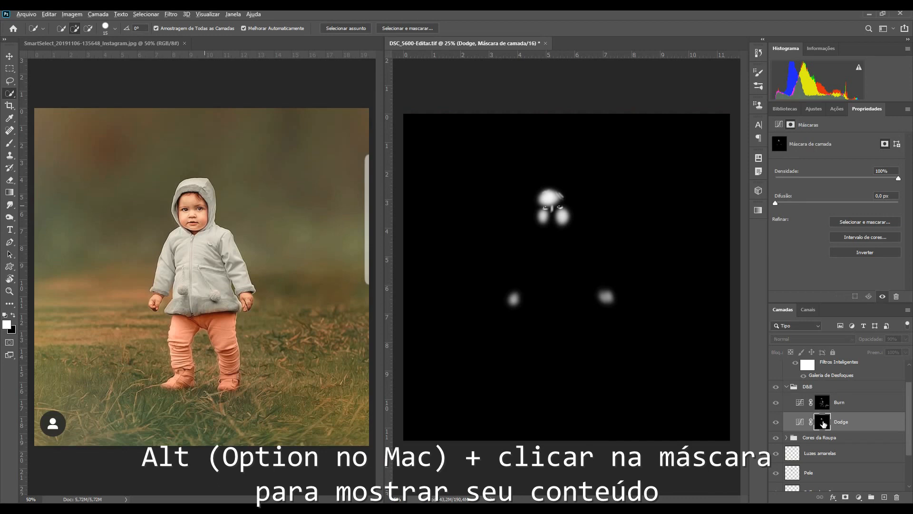
left_click(824, 422, "alt")
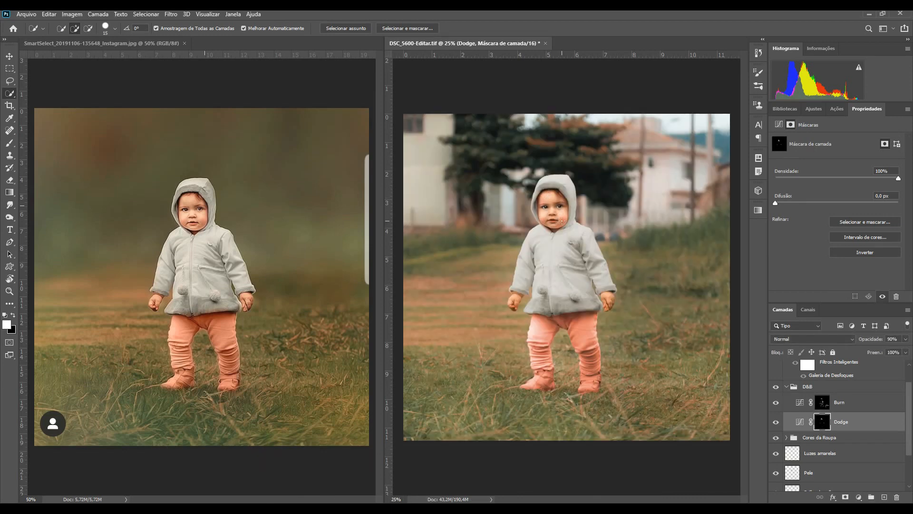
Hide the Burn layer and compare the child's skin with the Dodge layer hidden and shown
left_click(776, 403)
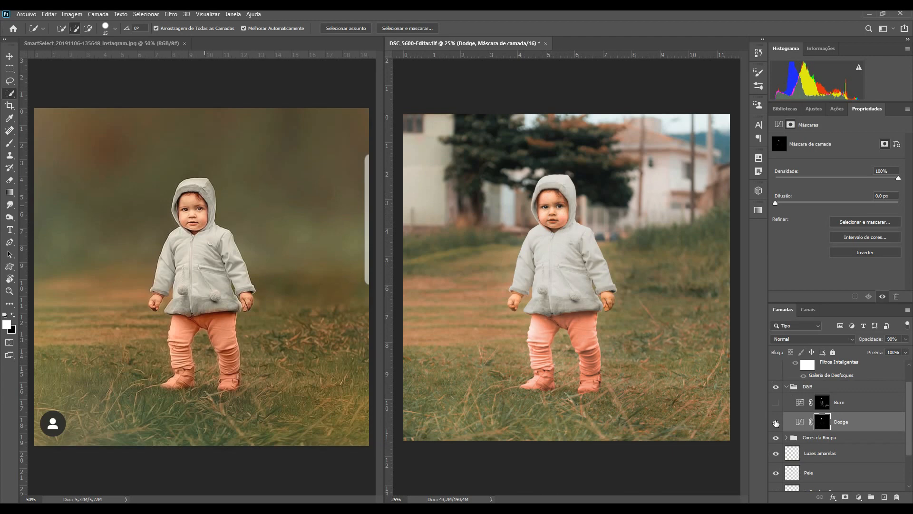
left_click(776, 422)
left_click(775, 422)
left_click(776, 422)
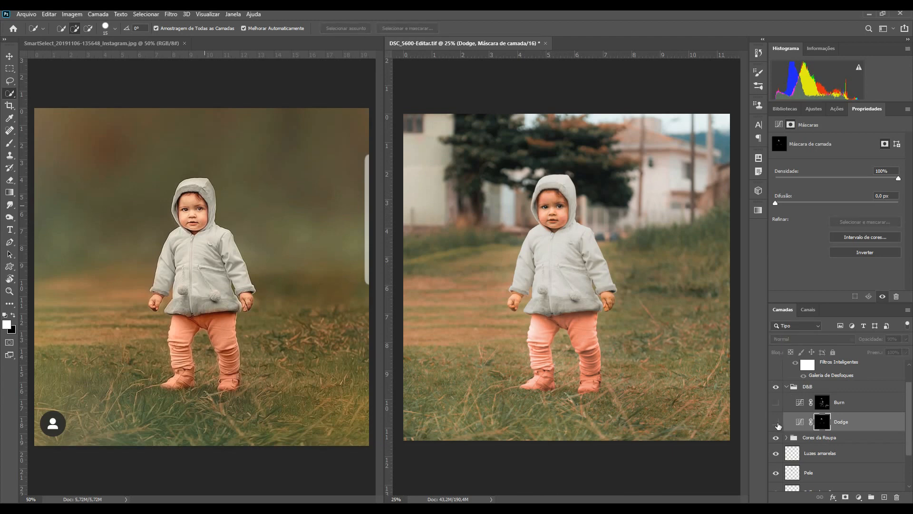
left_click(776, 422)
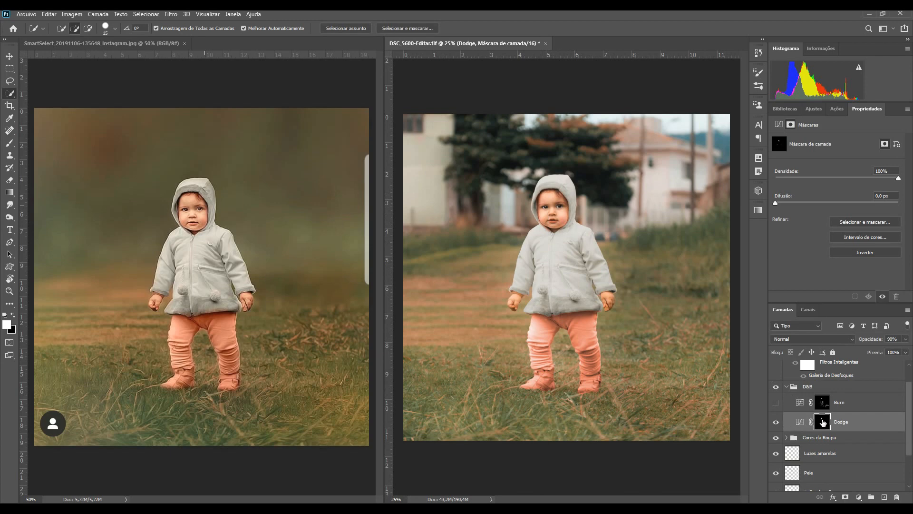
Review the Dodge curve's effect with its mask disabled, re-enable the mask and toggle the Dodge layer to compare
left_click(800, 422)
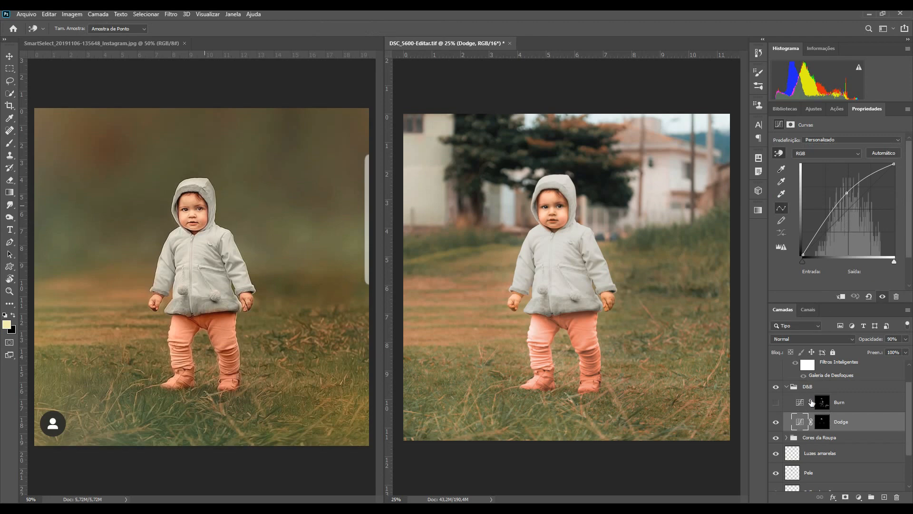
left_click(825, 425, "shift")
key("shift+w")
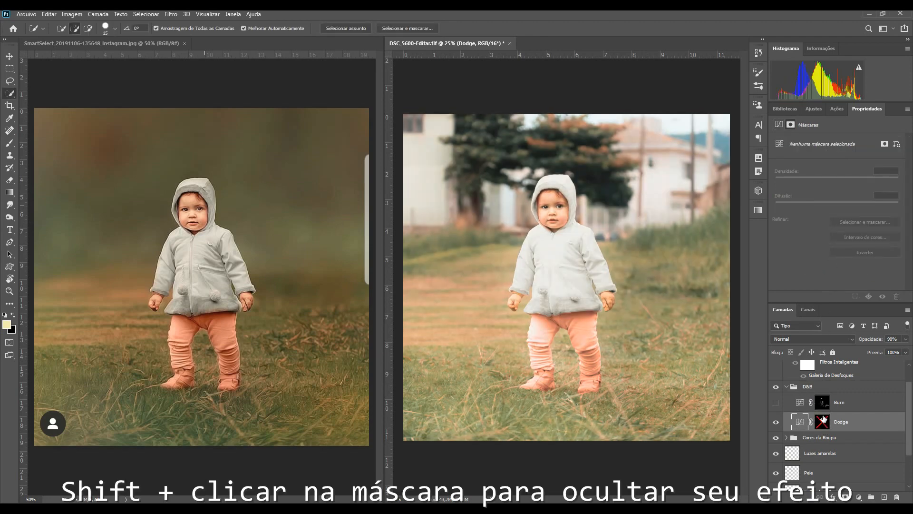
left_click(824, 424, "shift")
left_click(776, 423)
left_click(778, 423)
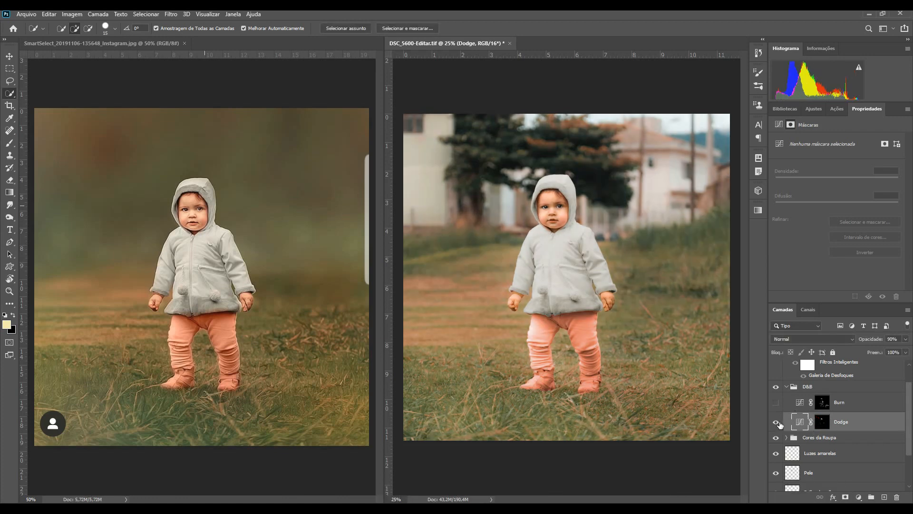
Show the Burn layer again, view its mask on its own and return to the photo
left_click(776, 403)
left_click(776, 404)
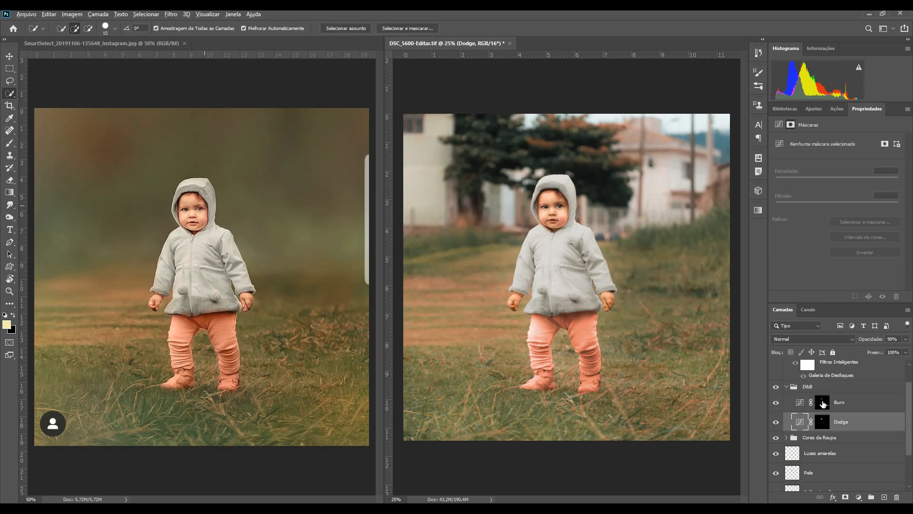
left_click(822, 403, "alt")
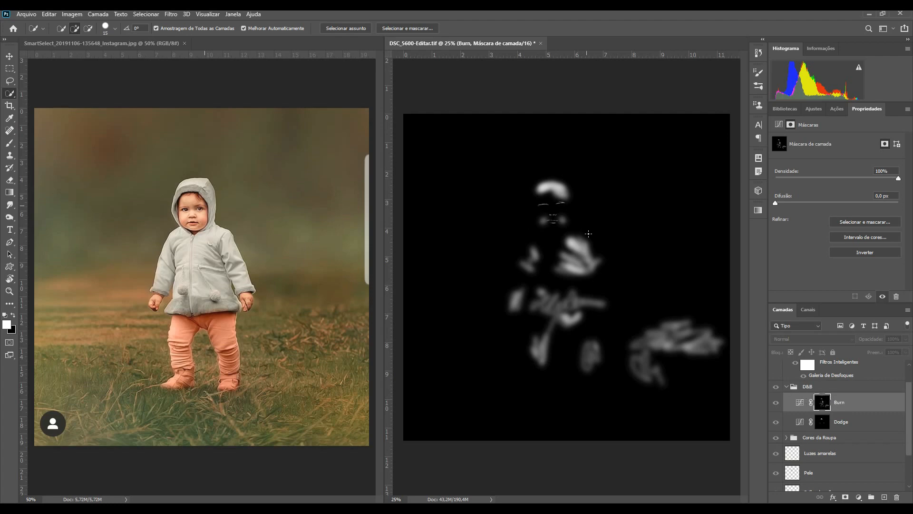
left_click(822, 403, "alt")
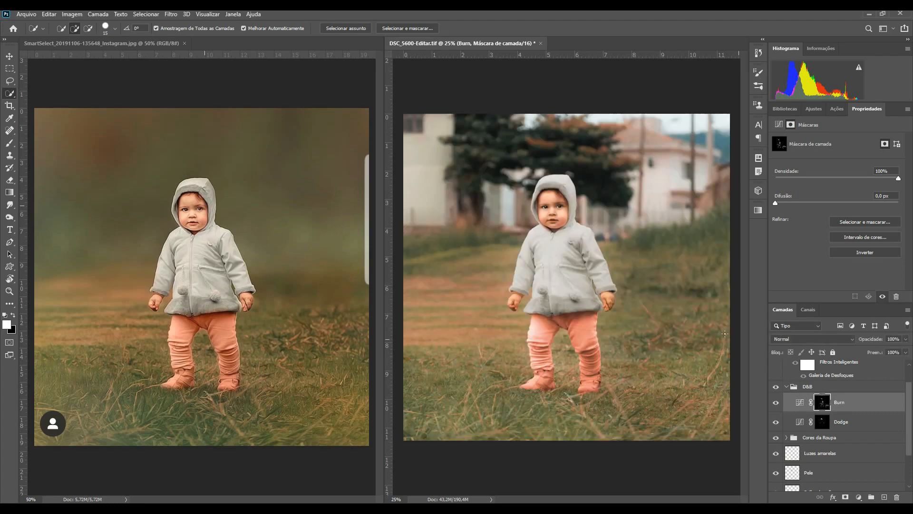
Compare the photo with the Burn layer hidden and shown, then with the whole D&B group hidden and shown
left_click(776, 405)
left_click(777, 405)
left_click(777, 406)
left_click(777, 405)
left_click(777, 405)
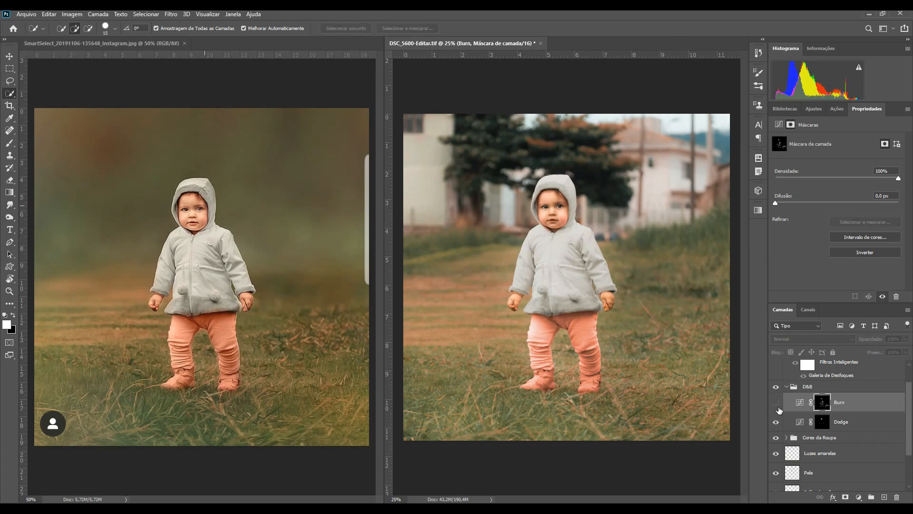
left_click(777, 405)
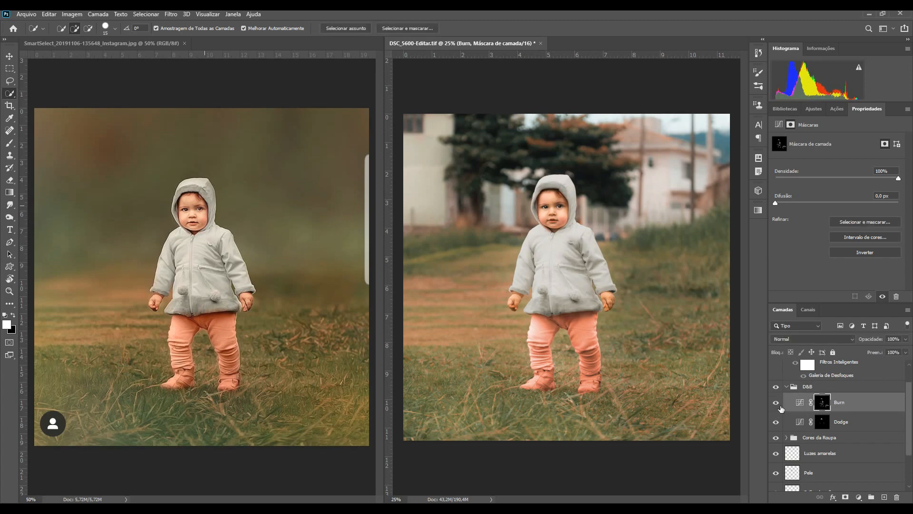
left_click(777, 389)
left_click(776, 389)
Compare the background with the 20 px aumentar carimbp1 layer shown and hidden, leaving it hidden
scroll(899, 389, "up", 1)
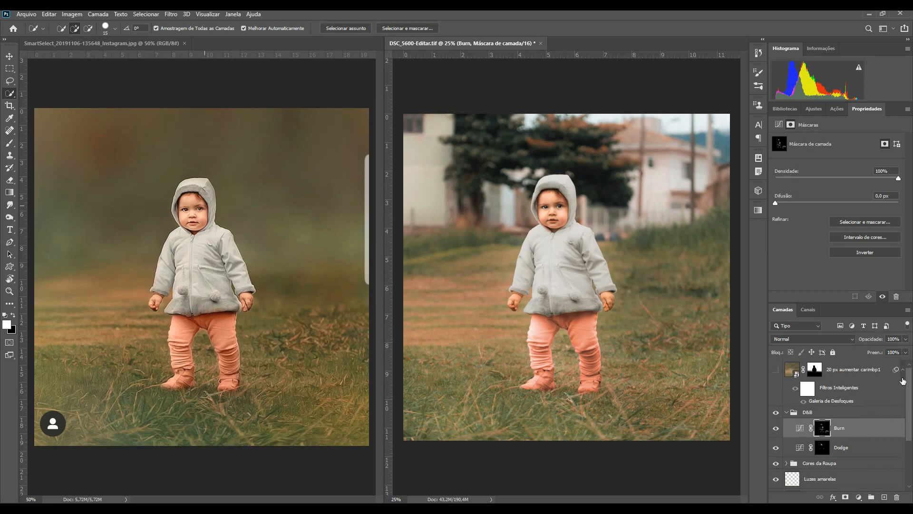
left_click(776, 370)
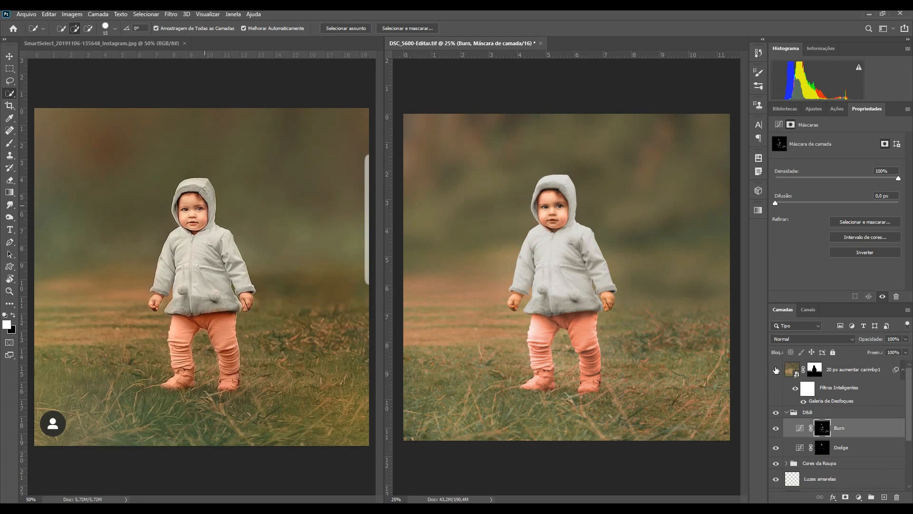
left_click(775, 370)
left_click(777, 370)
left_click(775, 370)
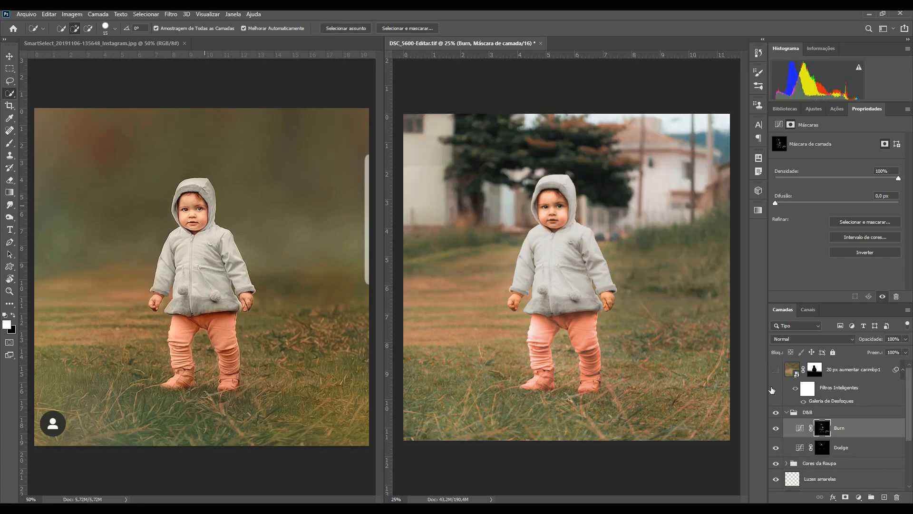
Stamp all visible layers into a new layer above the D&B group and name it Exemplo
left_click(807, 413)
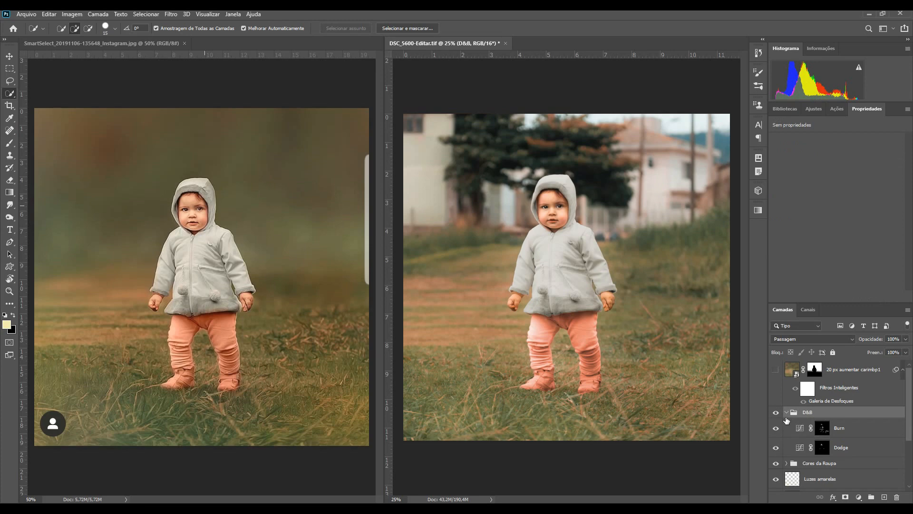
key("ctrl+shift+alt+e")
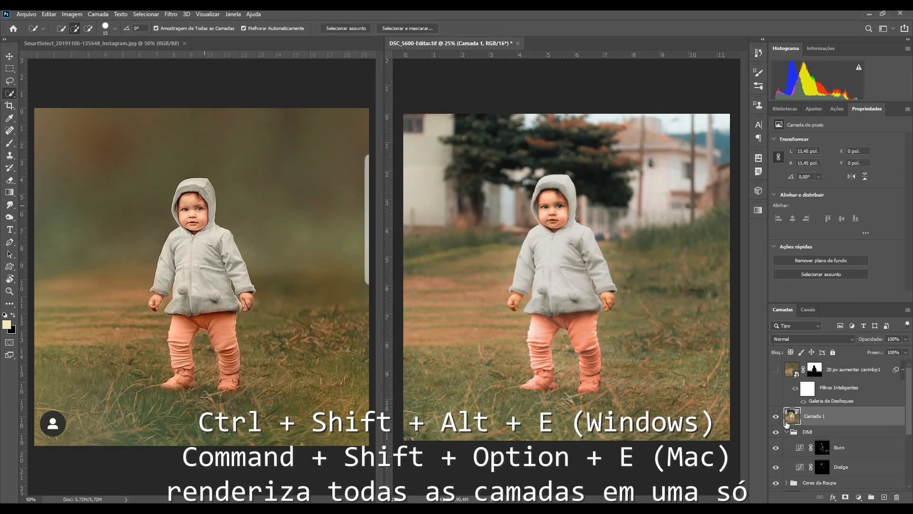
double_click(809, 416)
type("Bxemplo")
key("Return")
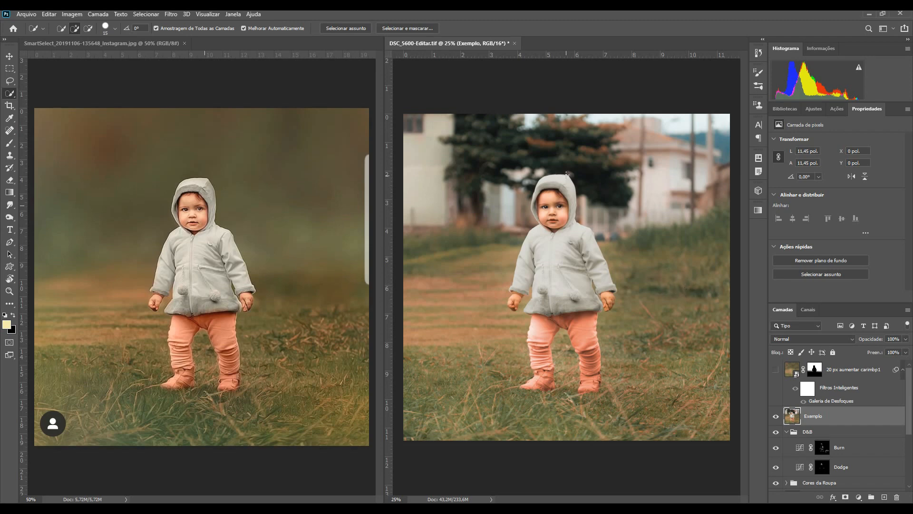
Select the child as the subject on the Exemplo layer and expand the selection by 20 pixels
left_click(149, 14)
left_click(174, 124)
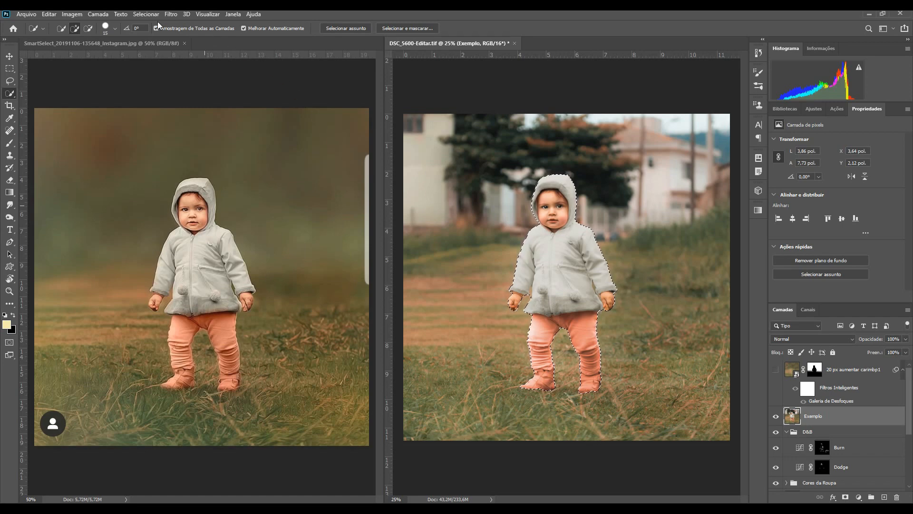
left_click(145, 14)
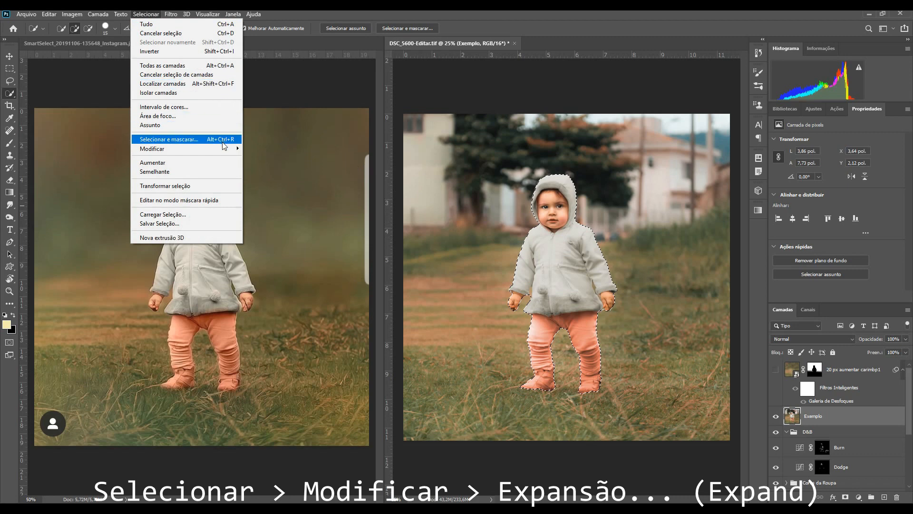
mouse_move(226, 149)
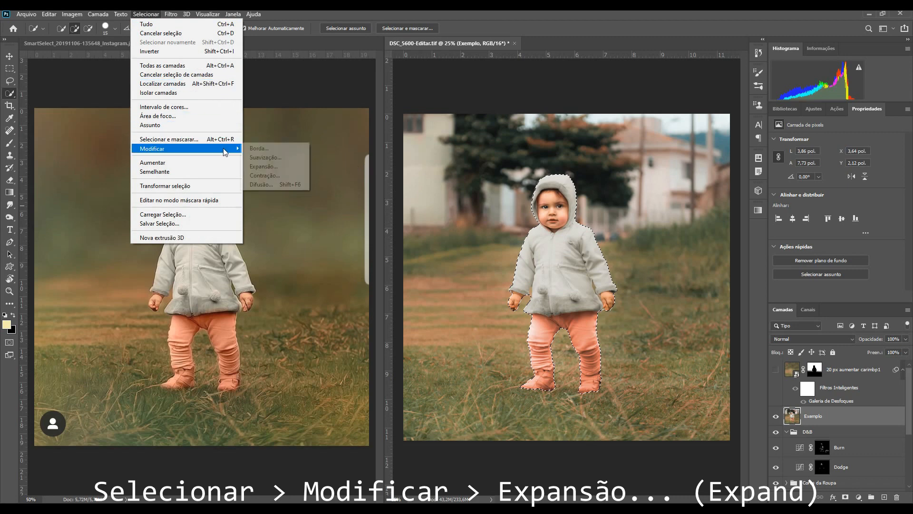
left_click(259, 167)
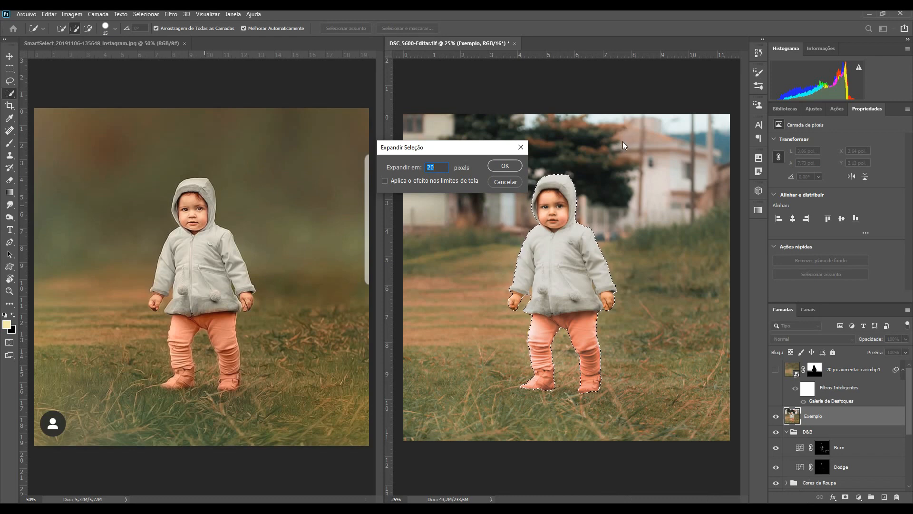
left_click(517, 168)
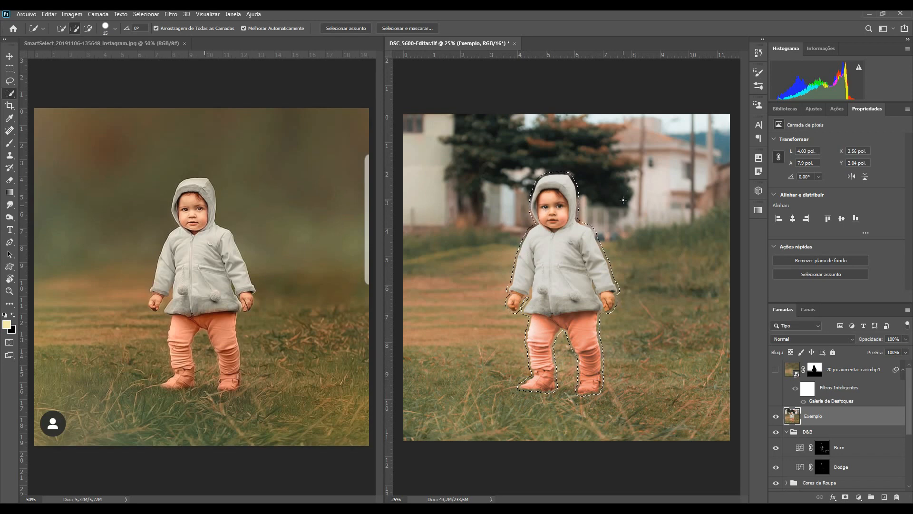
Fill the selected child area with content-aware content, colour adaptation and 100% opacity, then clear the selection
key("shift+F5")
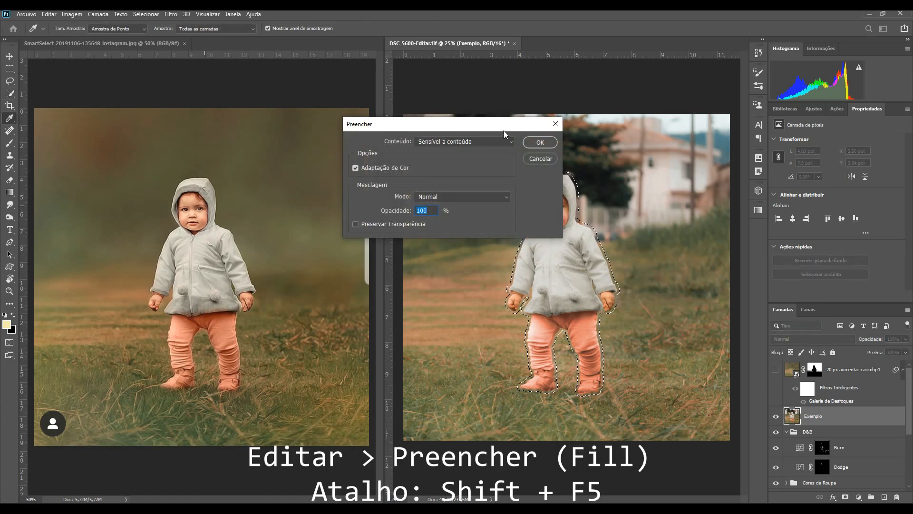
left_click(541, 142)
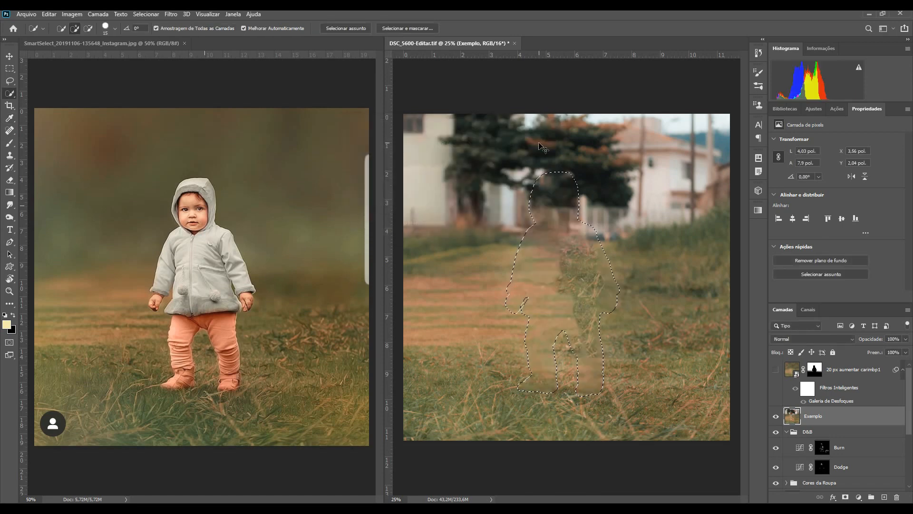
key("ctrl+d")
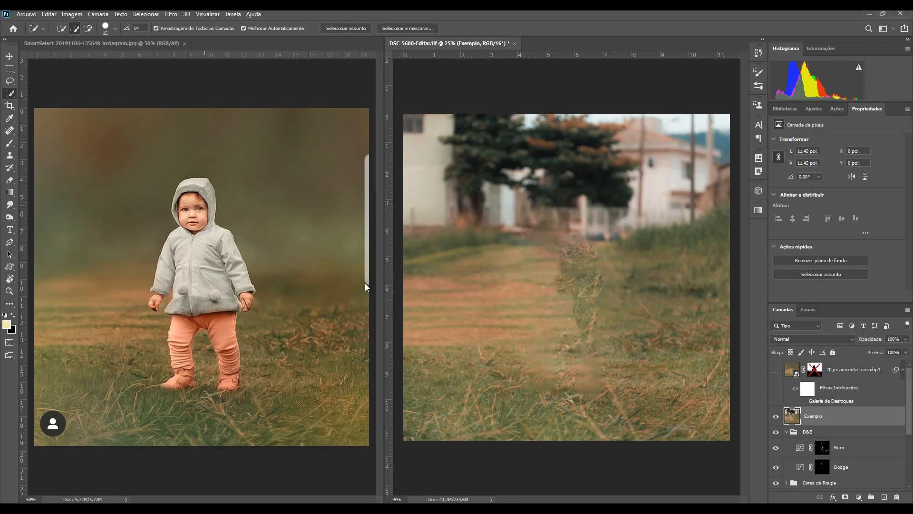
Clone the grass of the right-hand slope up over the fence and lower walls with the Clone Stamp
left_click(10, 155)
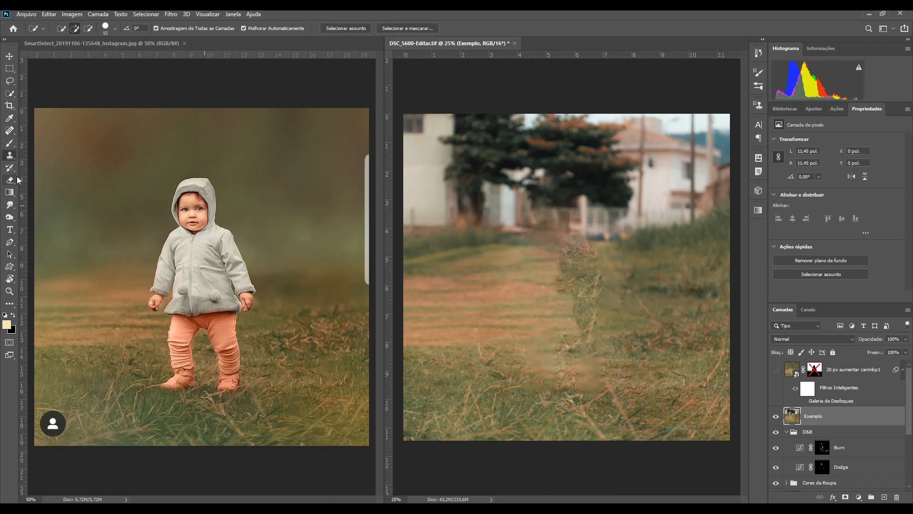
left_click(690, 249, "alt")
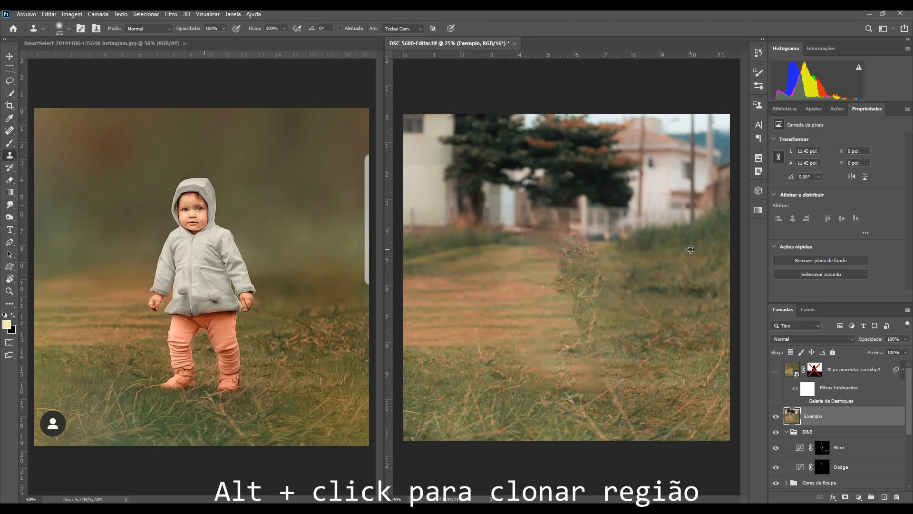
mouse_move(679, 224)
left_mouse_down()
mouse_move(645, 225)
mouse_move(693, 227)
mouse_move(713, 214)
mouse_move(668, 210)
left_mouse_up()
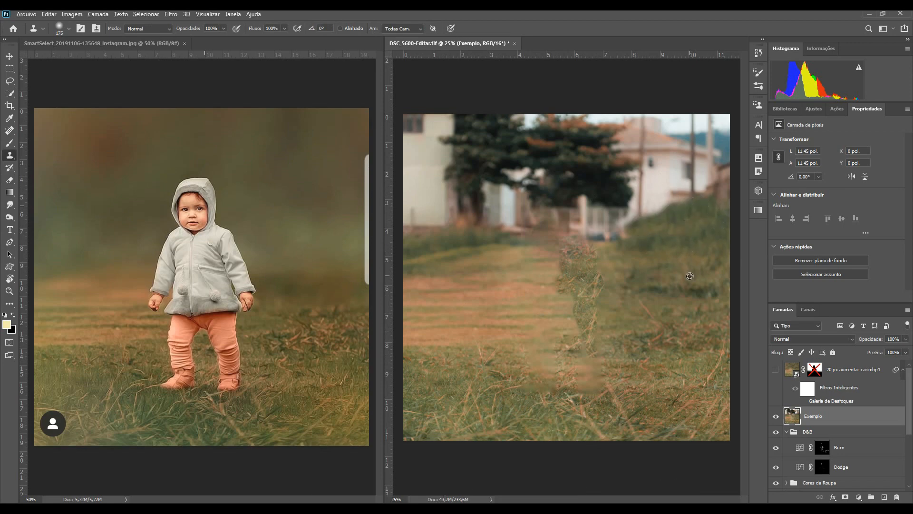
left_click(697, 244, "alt")
mouse_move(618, 224)
left_mouse_down()
mouse_move(653, 220)
mouse_move(675, 201)
mouse_move(662, 203)
mouse_move(688, 199)
left_mouse_up()
Clone tree foliage over the houses, walls and sky, and extend the slope's grass up along the photo's right edge
left_click(571, 174, "alt")
mouse_move(530, 179)
left_mouse_down()
mouse_move(519, 177)
mouse_move(543, 185)
left_mouse_up()
mouse_move(510, 200)
left_mouse_down()
mouse_move(484, 213)
mouse_move(523, 224)
left_mouse_up()
left_click_drag(551, 215, 618, 207)
mouse_move(447, 195)
left_mouse_down()
mouse_move(430, 218)
mouse_move(398, 204)
mouse_move(438, 175)
mouse_move(438, 161)
mouse_move(406, 183)
mouse_move(428, 139)
mouse_move(457, 115)
left_mouse_up()
mouse_move(583, 143)
left_mouse_down()
mouse_move(604, 121)
mouse_move(642, 188)
mouse_move(661, 121)
mouse_move(664, 188)
mouse_move(697, 169)
mouse_move(679, 143)
mouse_move(725, 122)
left_mouse_up()
left_click(671, 231, "alt")
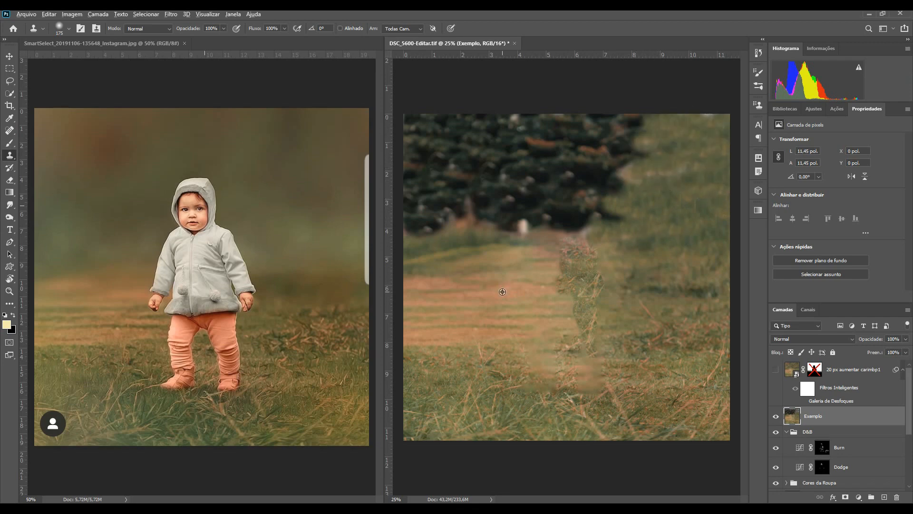
Clone a patch of the orange path into the upper-left foliage and blend foliage and grass textures in the upper-right area
left_click(483, 296, "alt")
mouse_move(422, 198)
left_mouse_down()
mouse_move(452, 172)
mouse_move(474, 171)
mouse_move(462, 147)
mouse_move(424, 145)
left_mouse_up()
left_click(556, 161, "alt")
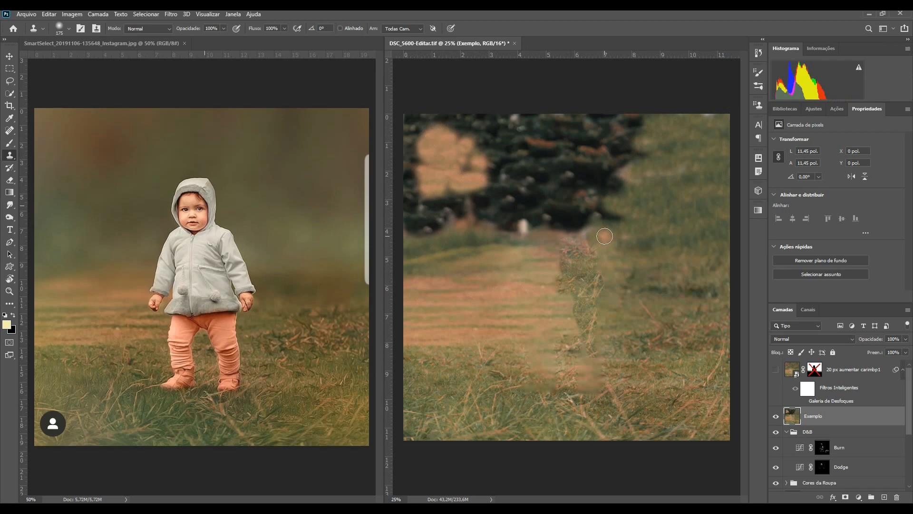
mouse_move(627, 165)
left_mouse_down()
mouse_move(642, 183)
mouse_move(630, 205)
mouse_move(668, 155)
mouse_move(678, 123)
mouse_move(682, 178)
mouse_move(695, 158)
left_mouse_up()
left_click(693, 340, "alt")
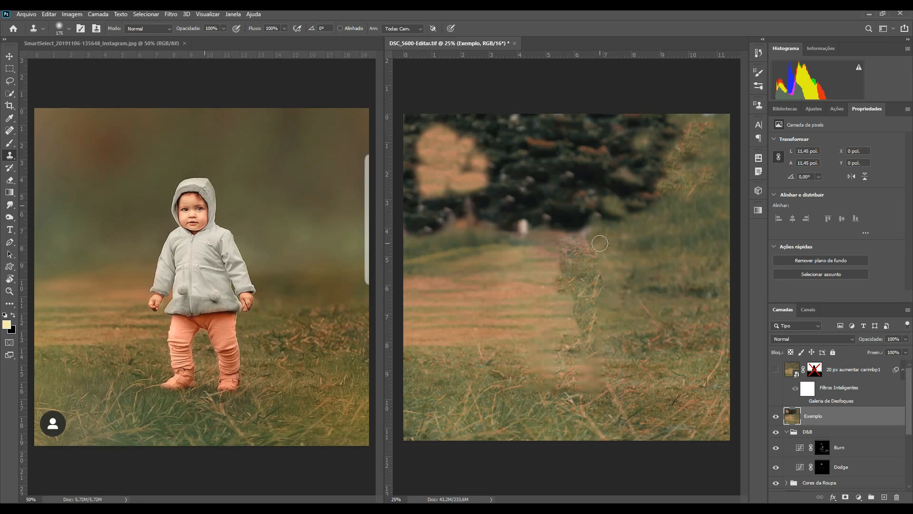
Paint olive green sampled from the reference background over the dark foliage with a 400 px brush at 100% flow
key("b")
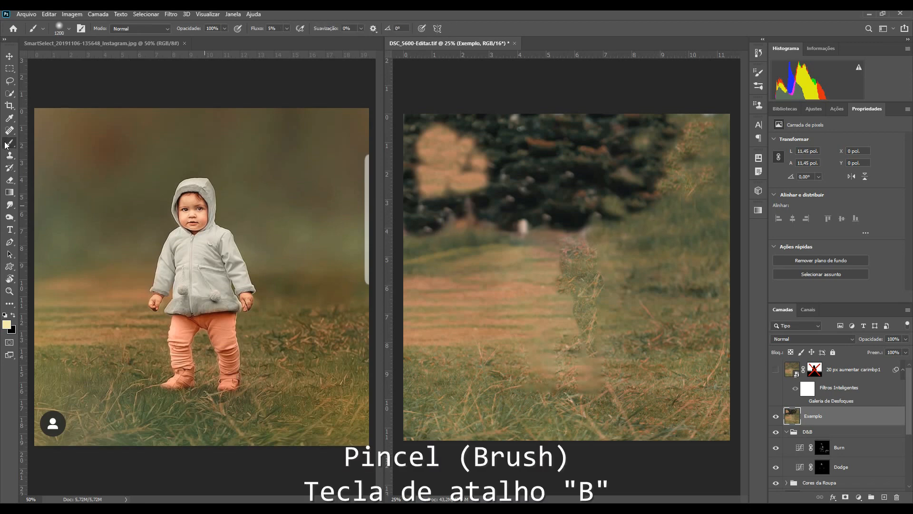
left_click(239, 155, "alt")
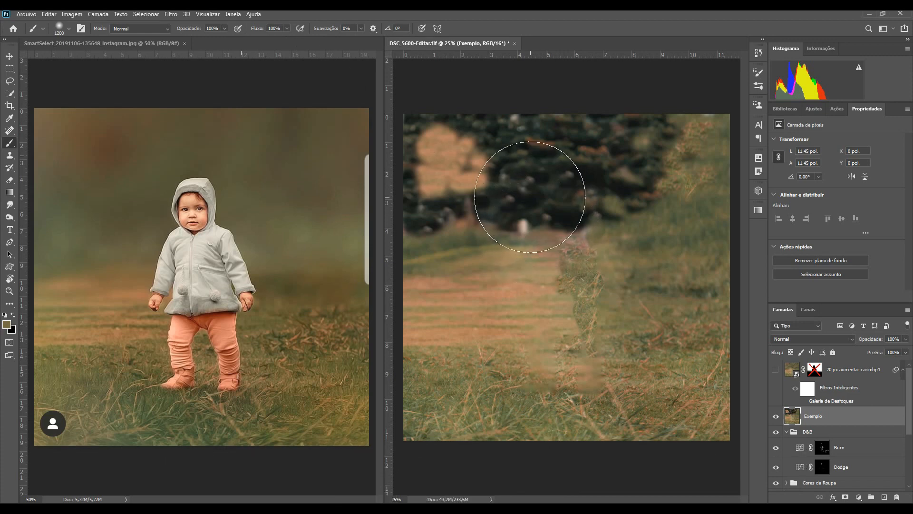
key("bracketleft")
key("bracketleft")
key("bracketleft")
key("bracketleft")
key("bracketleft")
key("bracketleft")
key("bracketleft")
key("bracketleft")
mouse_move(481, 208)
left_mouse_down()
mouse_move(502, 169)
mouse_move(425, 117)
mouse_move(437, 212)
mouse_move(543, 205)
mouse_move(537, 157)
mouse_move(556, 219)
mouse_move(628, 199)
mouse_move(640, 150)
mouse_move(601, 127)
mouse_move(708, 155)
left_mouse_up()
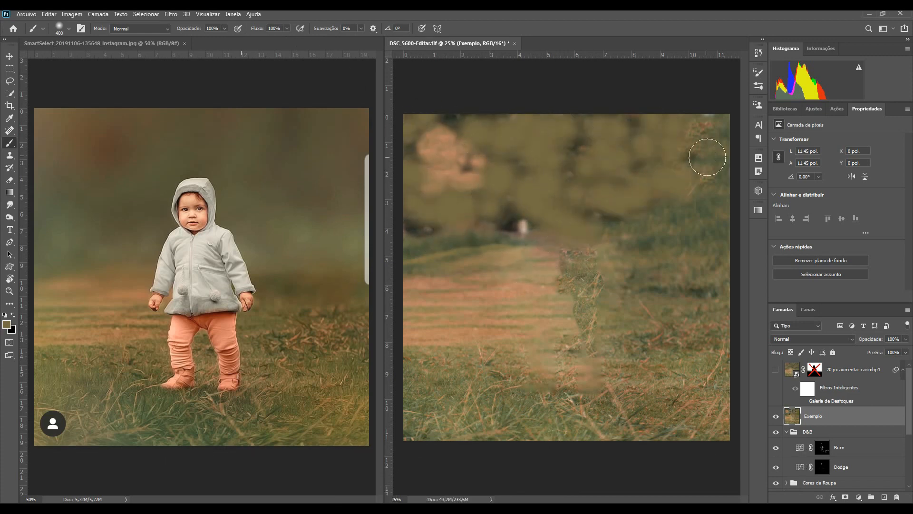
Sample the reddish-brown of the reference's background and paint several soft spots of it in the upper-left foliage
left_click(504, 269, "alt")
left_click(467, 191)
left_click(114, 146, "alt")
left_click_drag(458, 191, 475, 185)
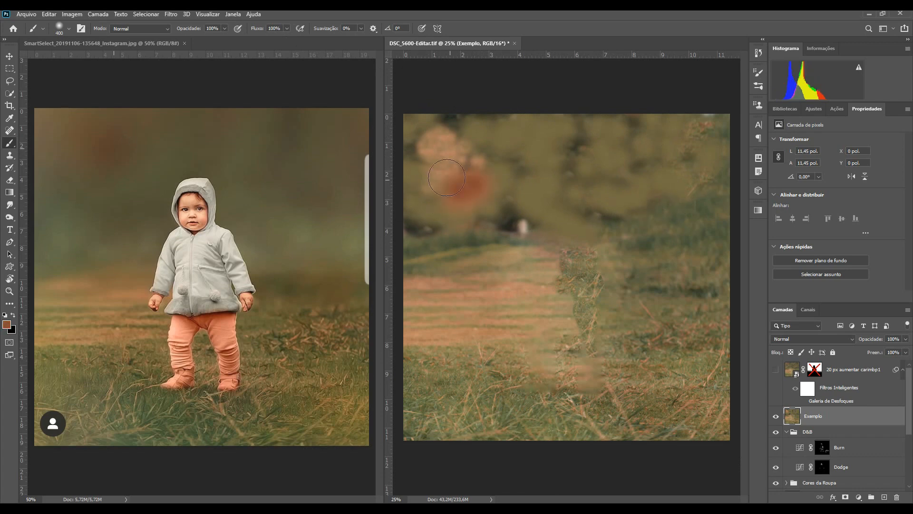
left_click(442, 153)
left_click(475, 151)
left_click(521, 166)
left_click(515, 207)
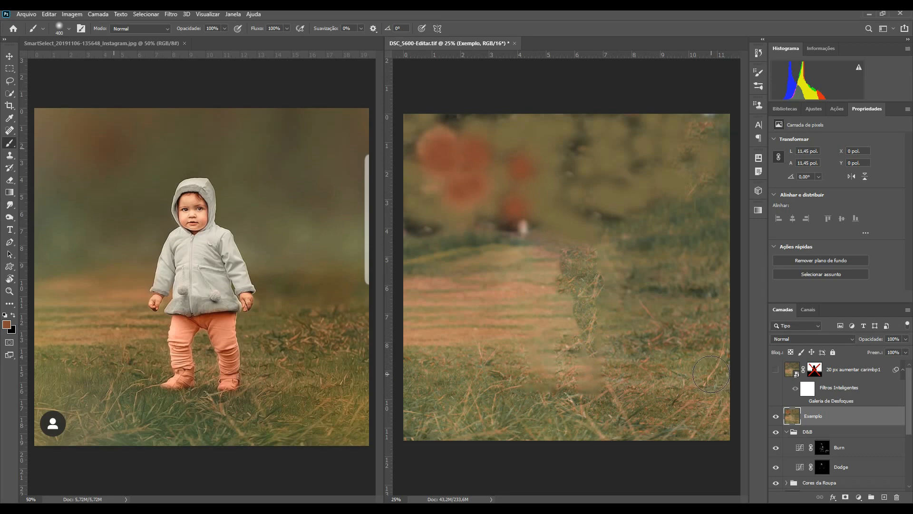
Convert the Exemplo layer to a smart object and apply a Field Blur of 100 px
right_click(829, 418)
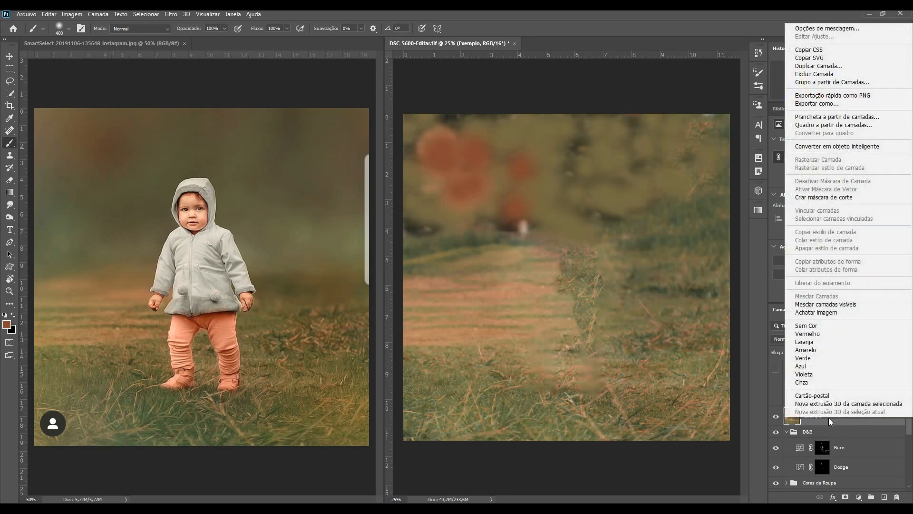
left_click(854, 147)
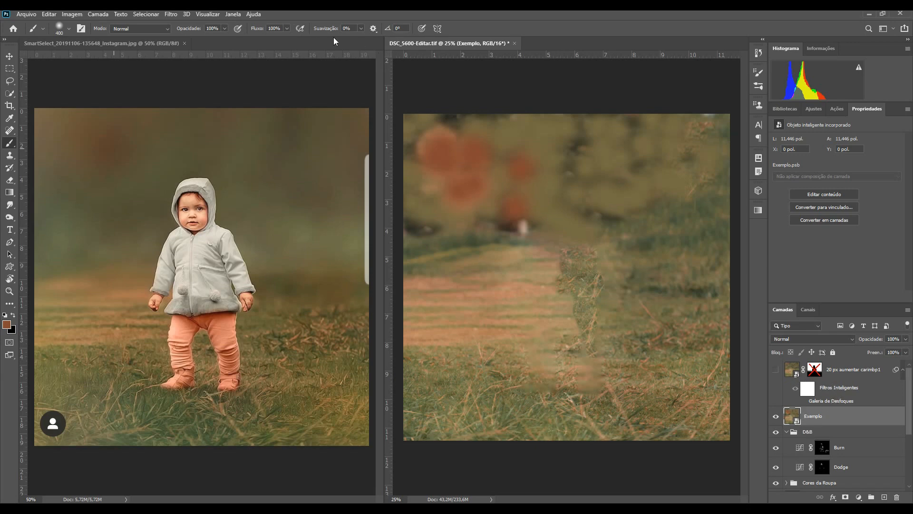
left_click(177, 16)
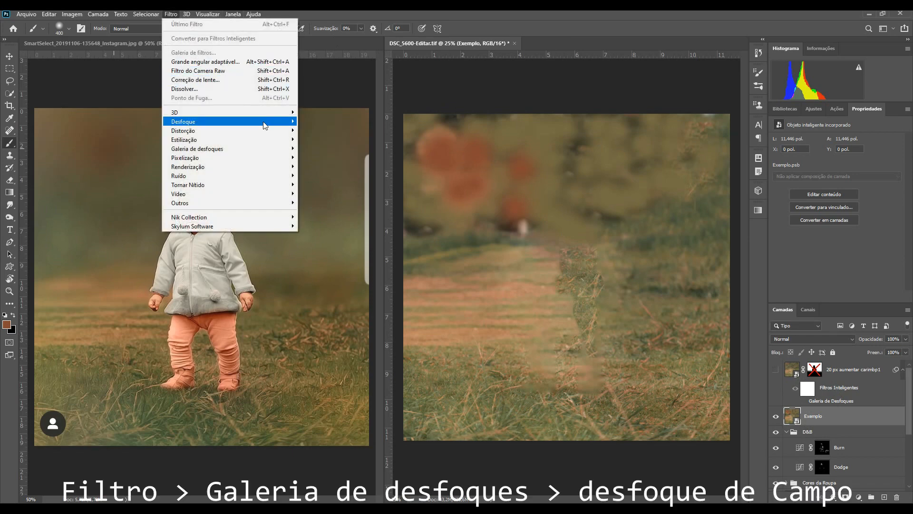
mouse_move(281, 151)
left_click(328, 148)
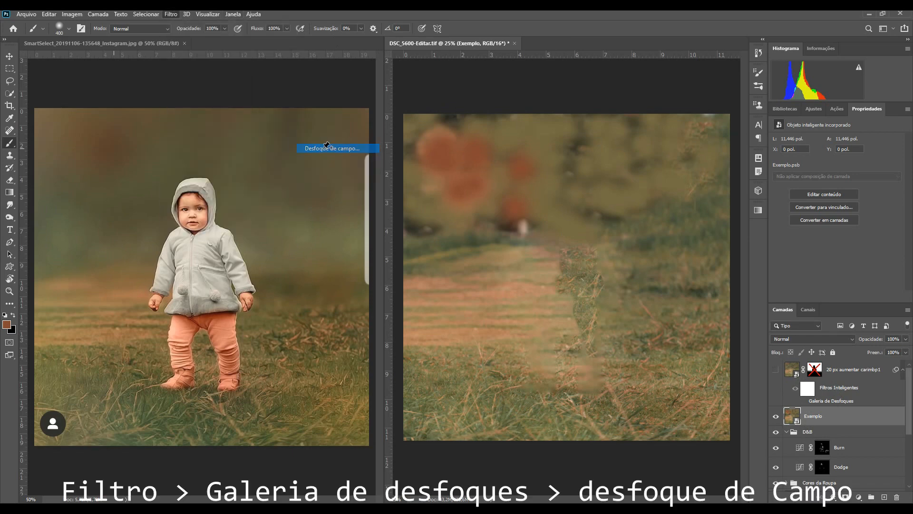
left_click_drag(790, 85, 813, 85)
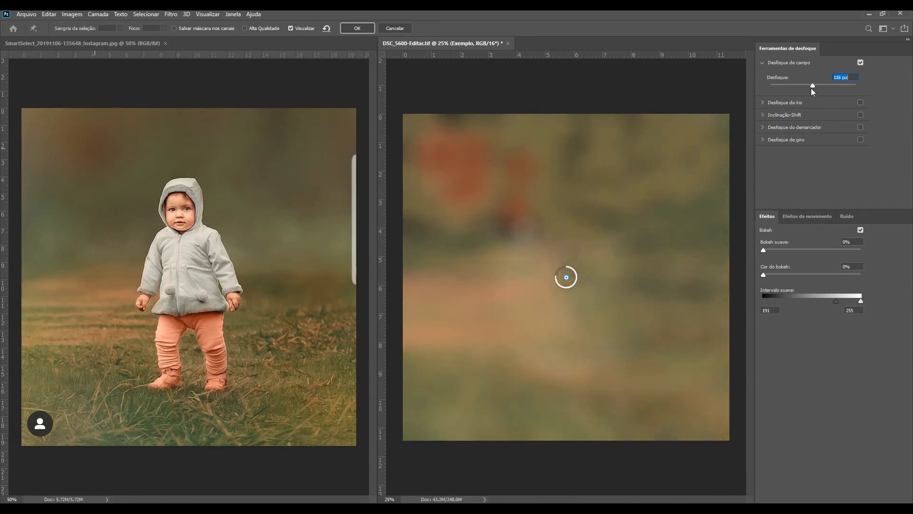
type("100")
left_click(359, 29)
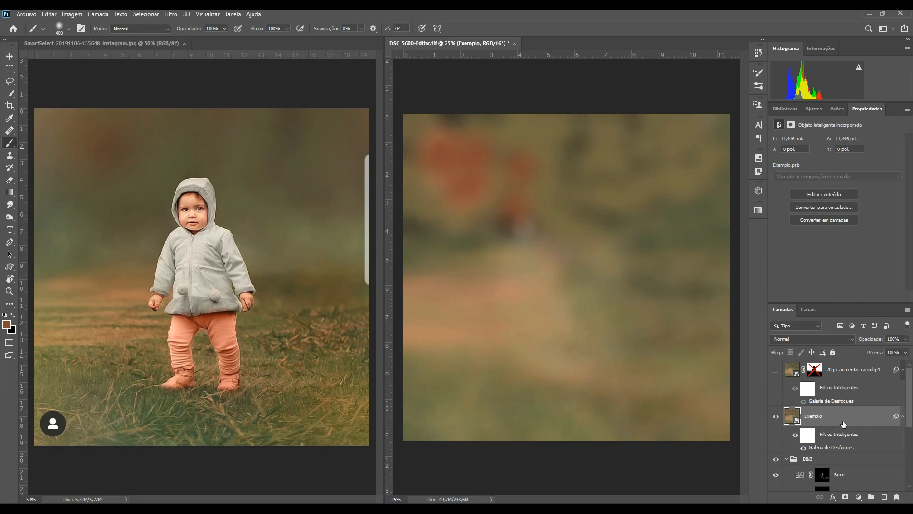
Add a layer mask to Exemplo and draw foreground-to-background linear gradients from white to black down it, trying different positions and lengths
left_click(844, 497)
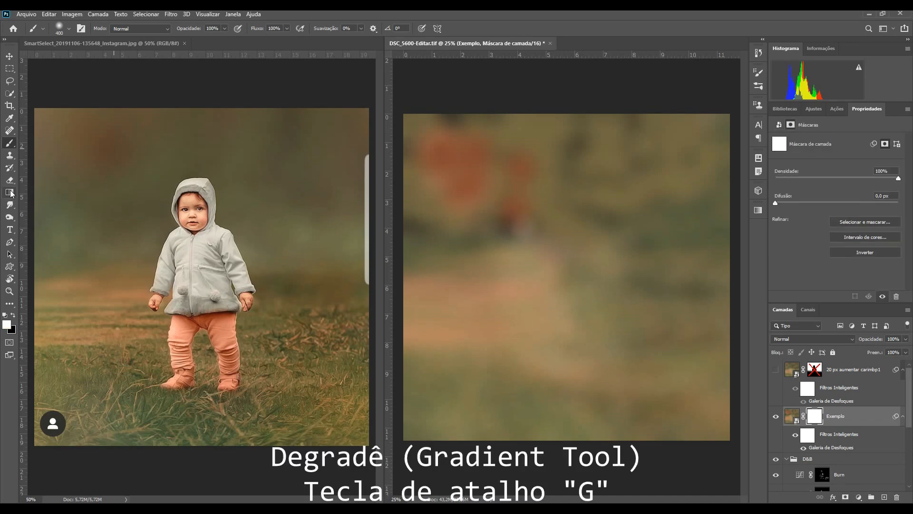
left_click_drag(3, 192, 53, 191)
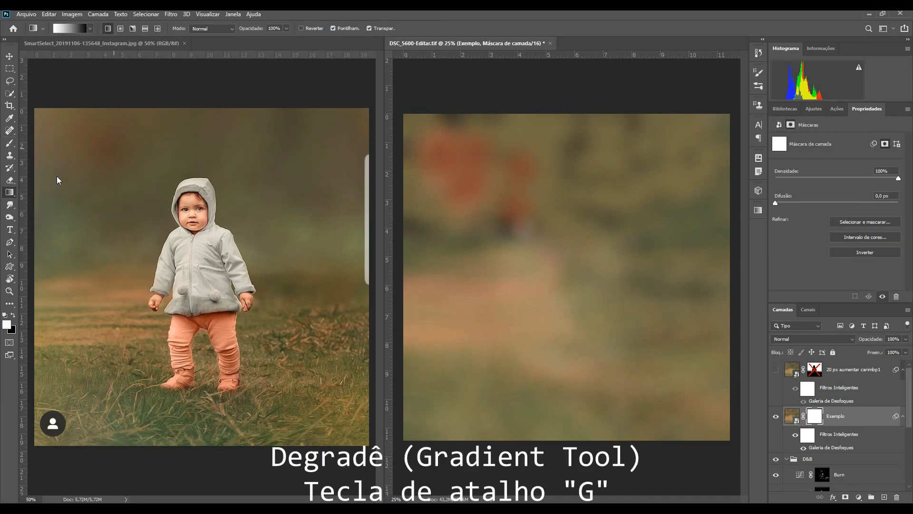
left_click(81, 29)
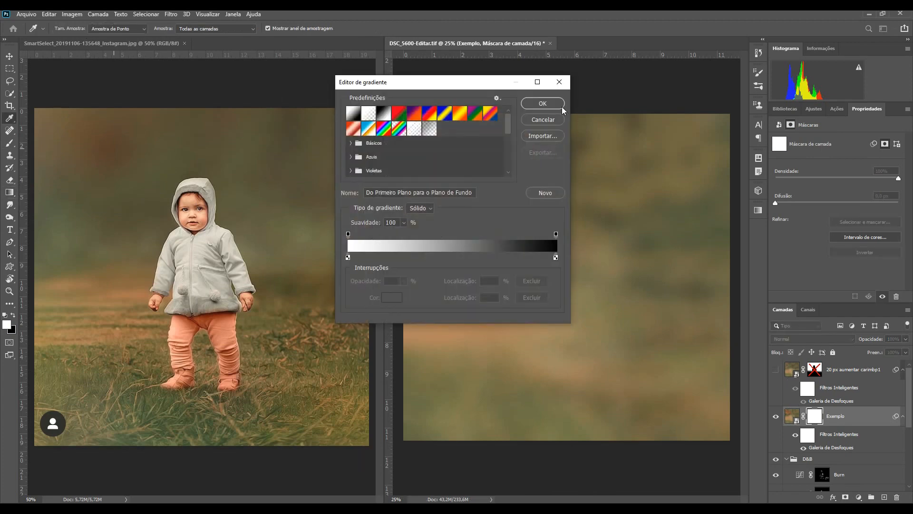
left_click(542, 104)
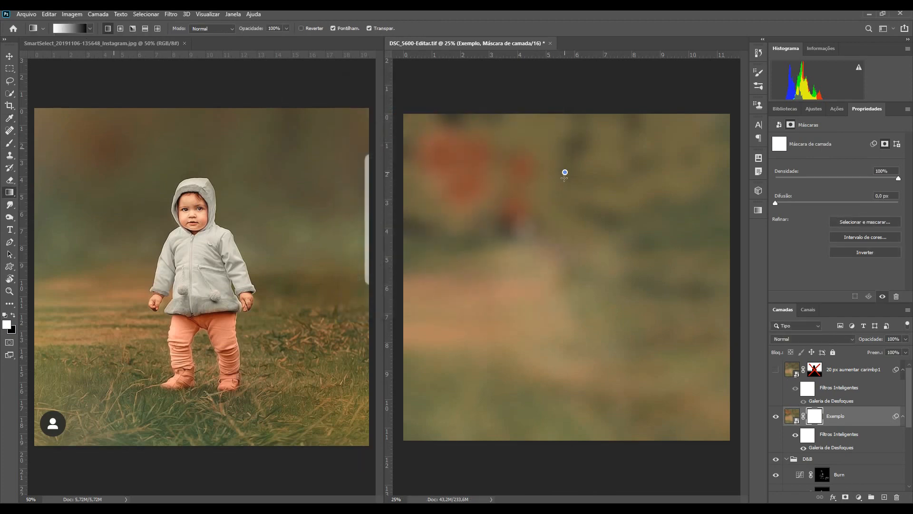
left_click_drag(565, 174, 556, 252)
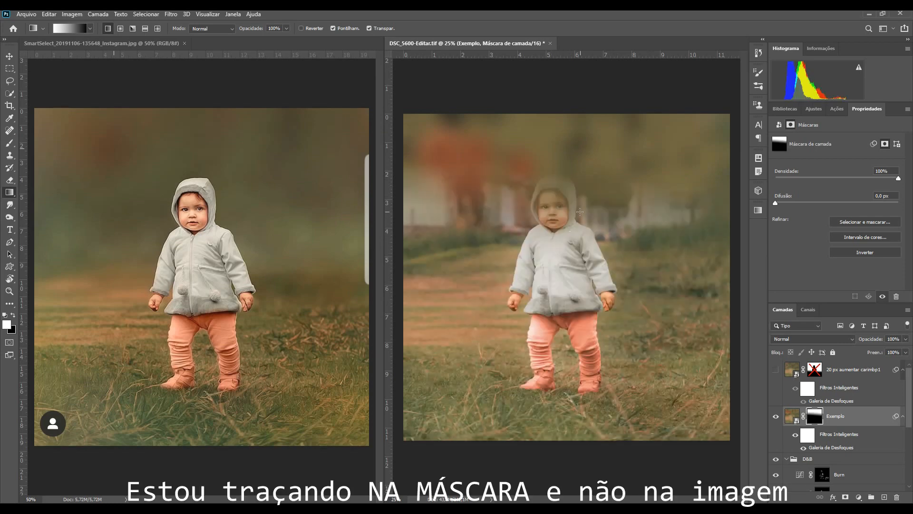
left_click_drag(575, 210, 575, 303)
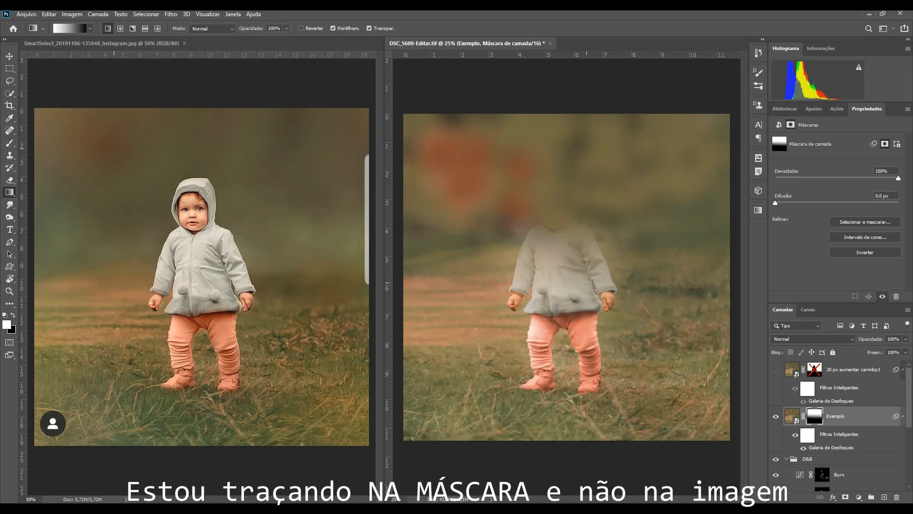
left_click_drag(635, 261, 662, 289)
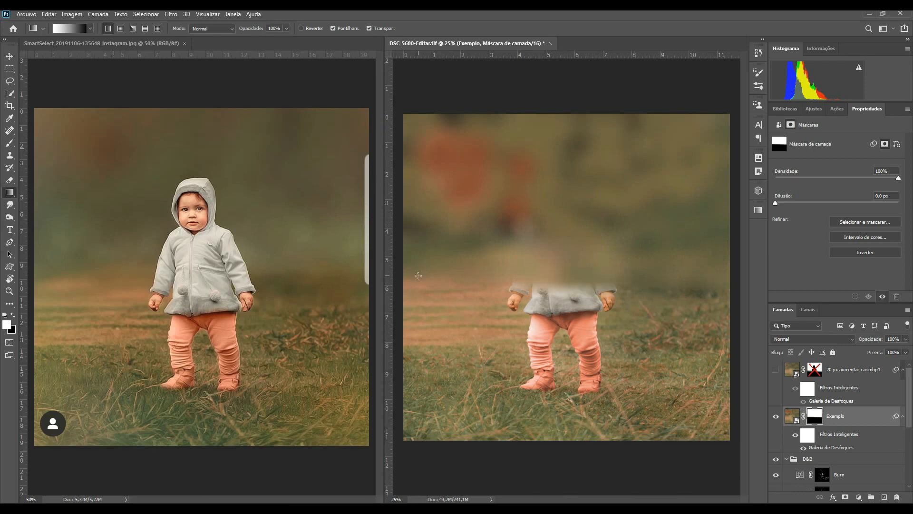
Undo the last gradients drawn on the Exemplo layer mask
key("ctrl+z")
key("ctrl+z")
key("ctrl+z")
key("ctrl+z")
key("ctrl+z")
key("ctrl+z")
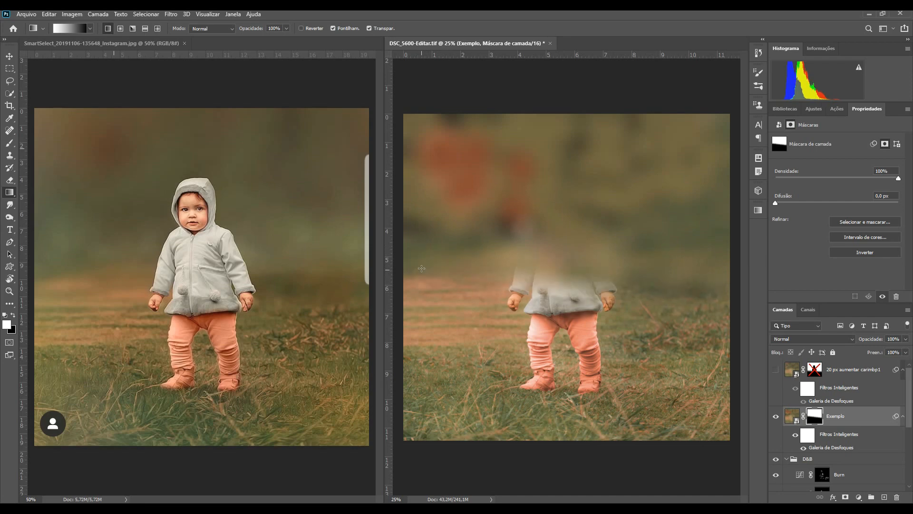
key("ctrl+z")
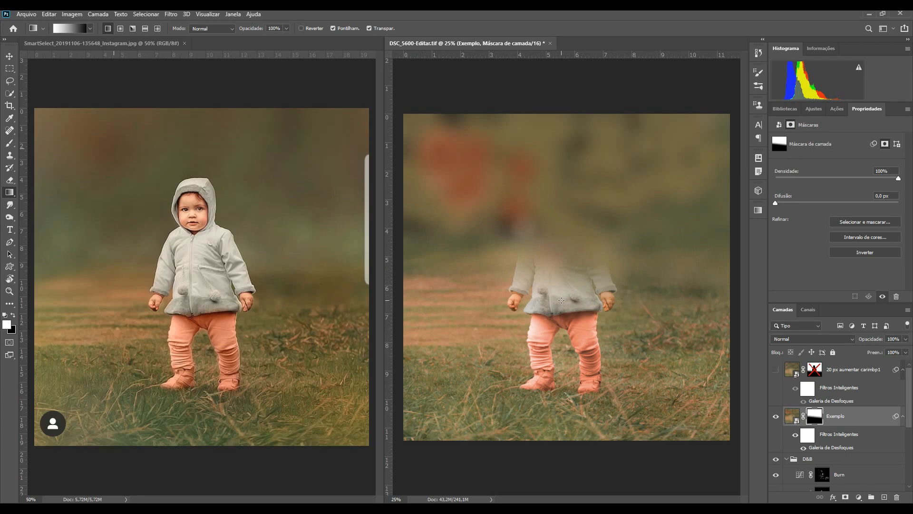
Hide the Exemplo layer and select the child as the subject on the Plano de Fundo layer
left_click(776, 416)
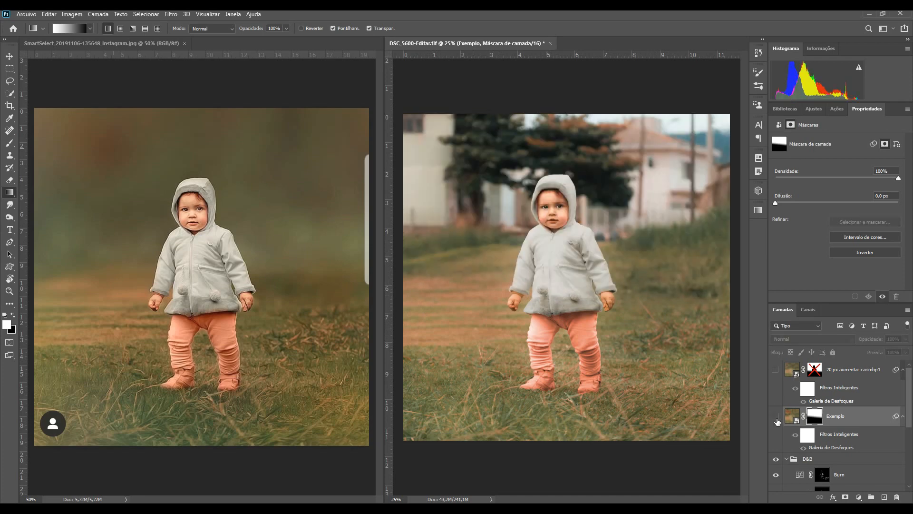
scroll(894, 447, "down", 5)
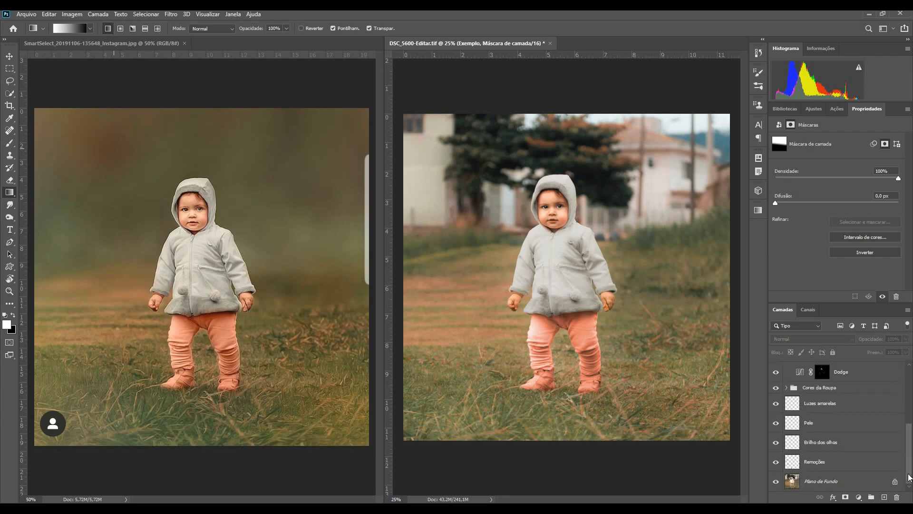
left_click(839, 482)
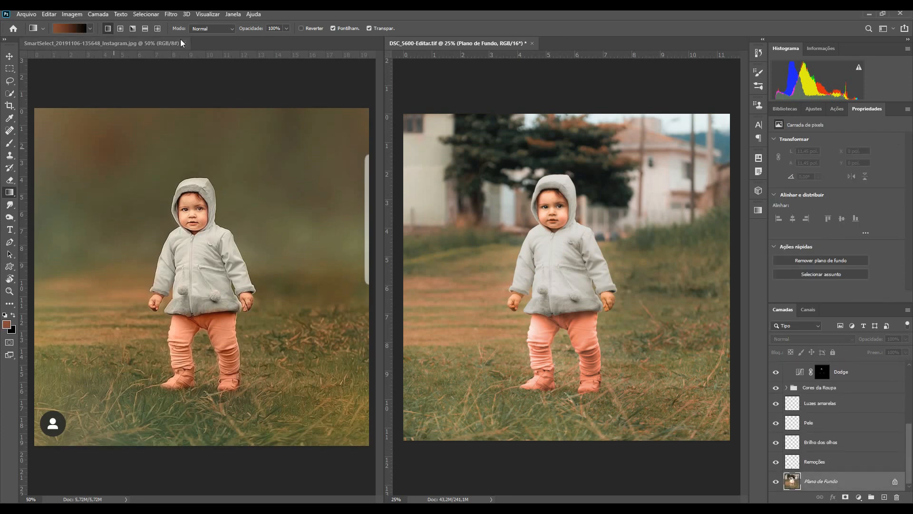
left_click(149, 14)
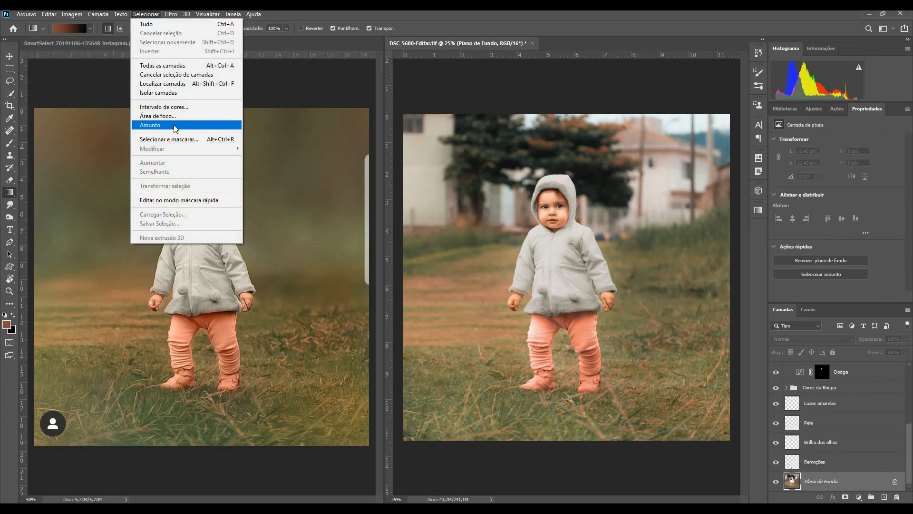
left_click(149, 125)
scroll(908, 392, "up", 5)
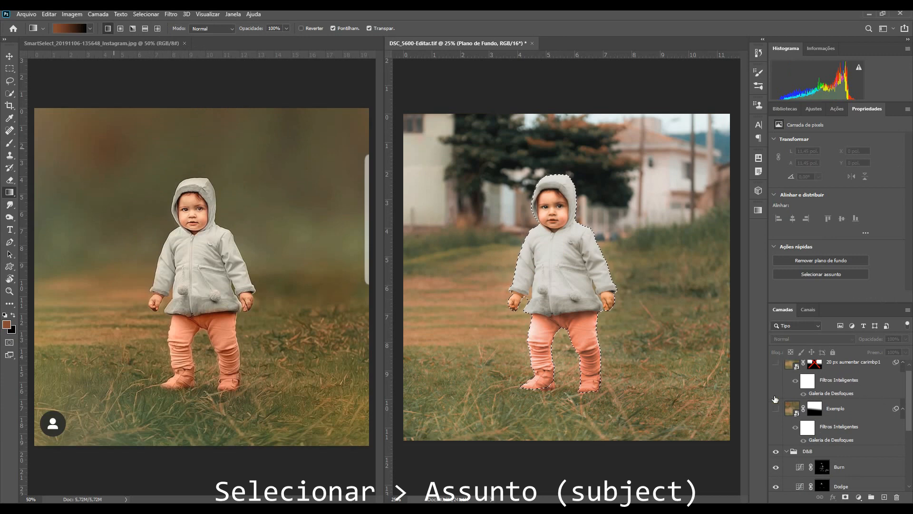
Show Exemplo again, fill the child selection with black on its layer mask, and clear the selection
left_click(777, 409)
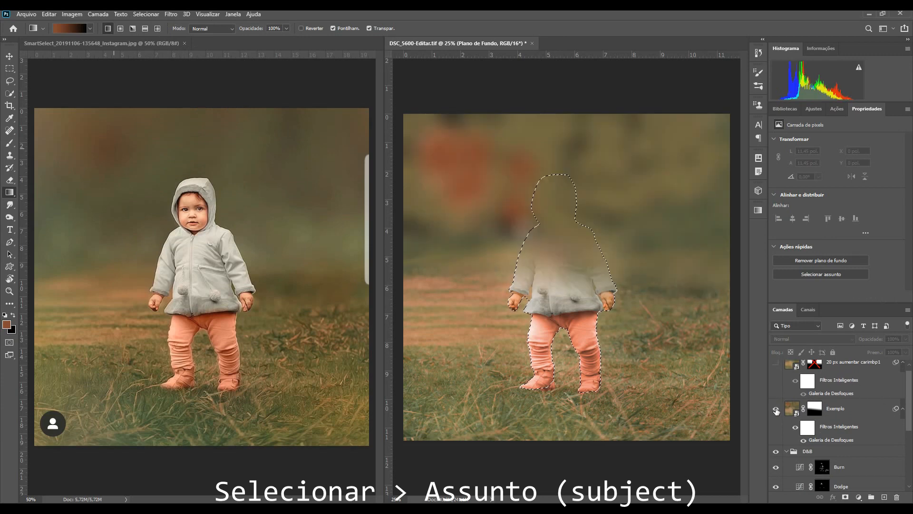
left_click(814, 409)
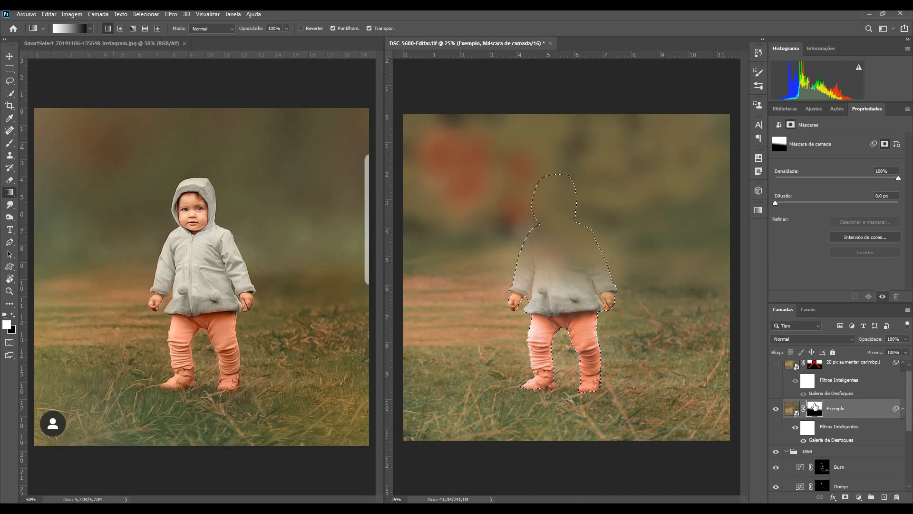
key("ctrl+BackSpace")
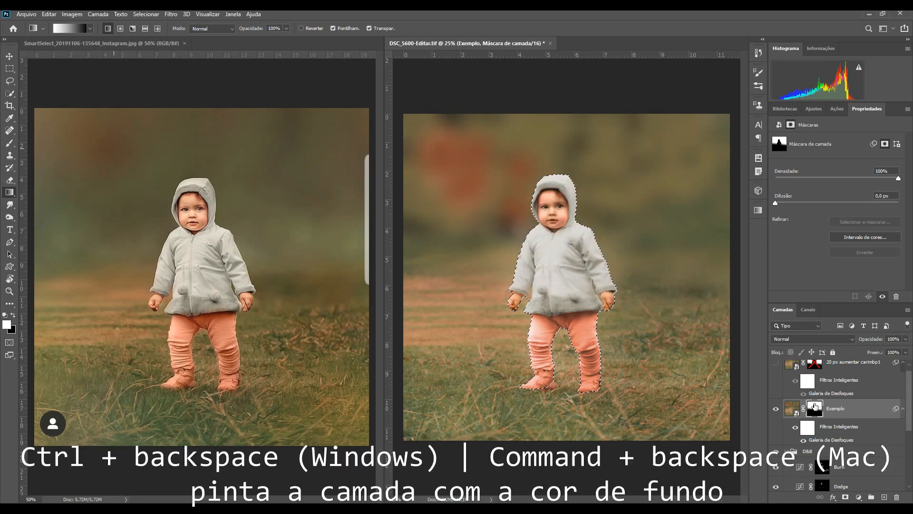
key("ctrl+d")
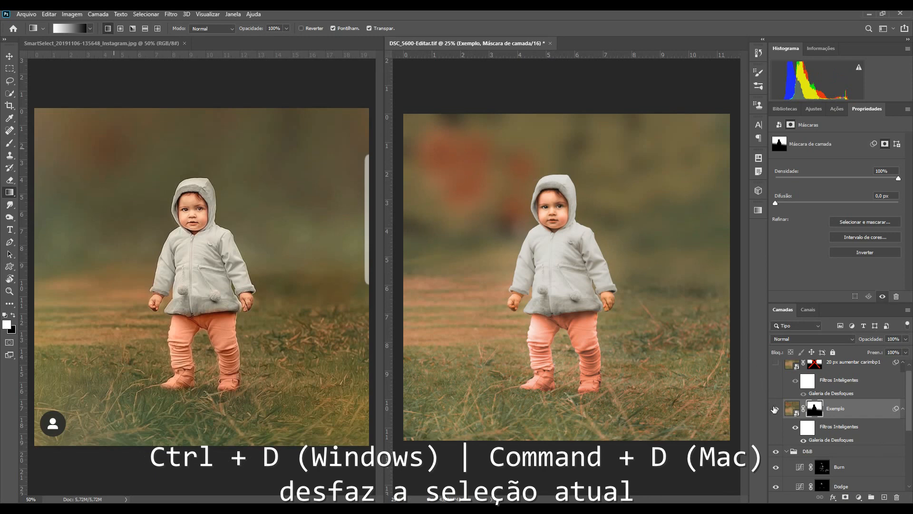
Paint sampled background tones over the reddish spots inside the Exemplo smart object with a 600 px brush, reducing opacity to 40%, and save it
double_click(792, 408)
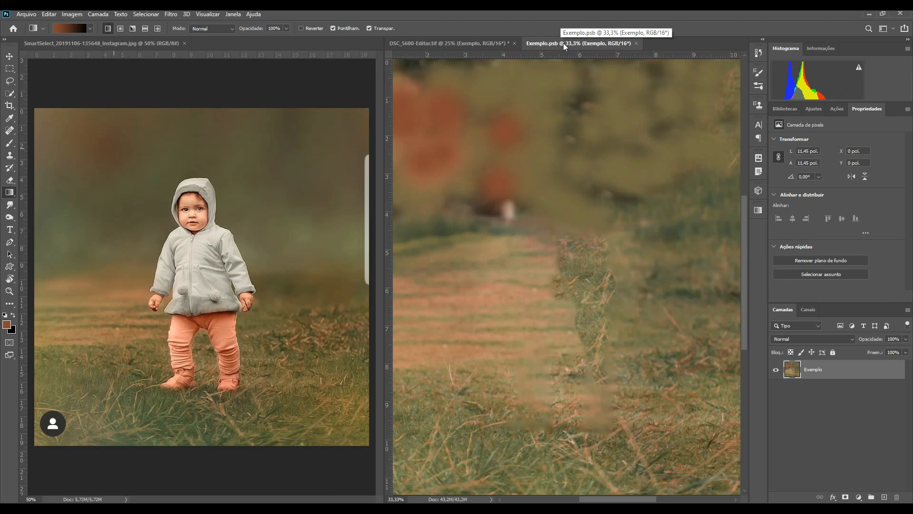
key("ctrl+minus")
key("b")
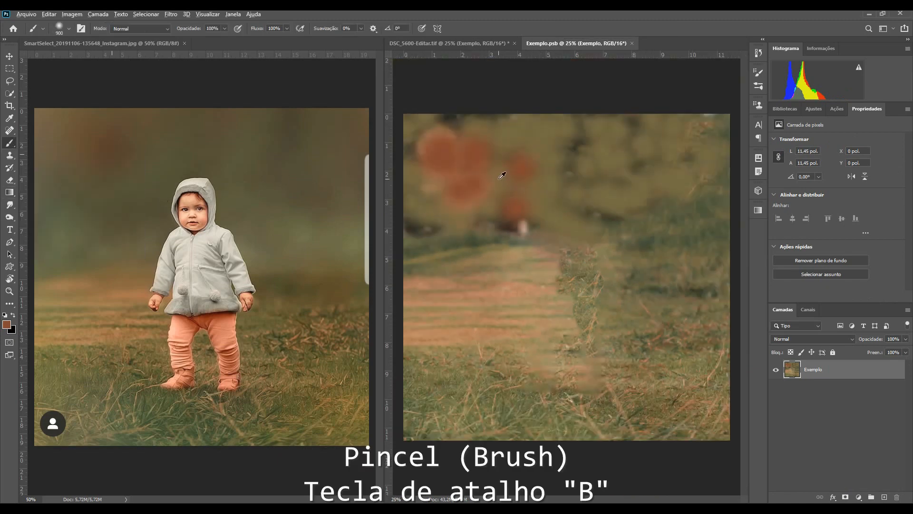
left_click(507, 237, "alt")
left_click(476, 203)
key("[")
key("[")
key("[")
mouse_move(481, 143)
left_mouse_down()
mouse_move(432, 161)
mouse_move(468, 199)
mouse_move(578, 232)
mouse_move(522, 173)
mouse_move(502, 204)
mouse_move(446, 148)
left_mouse_up()
key("4")
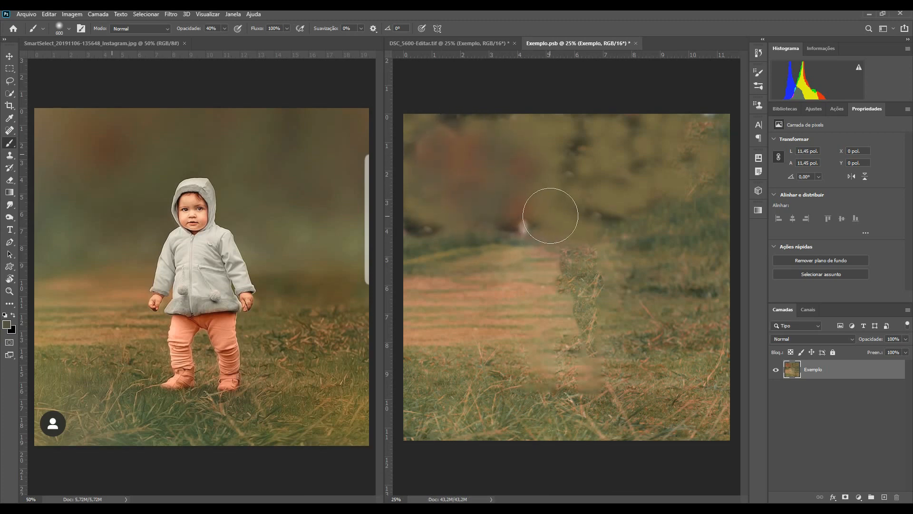
key("ctrl+s")
left_click(484, 43)
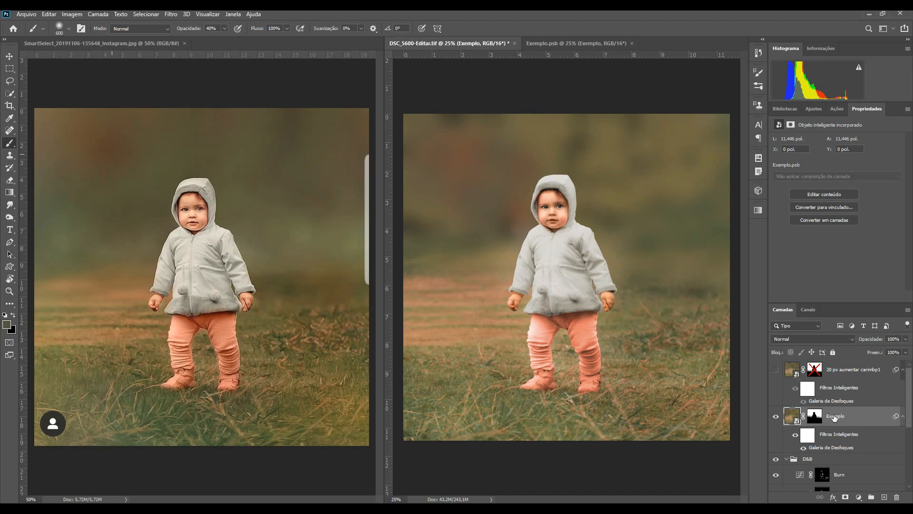
Delete the Exemplo layer and show the layer 20 px aumentar carimbp1
key("Delete")
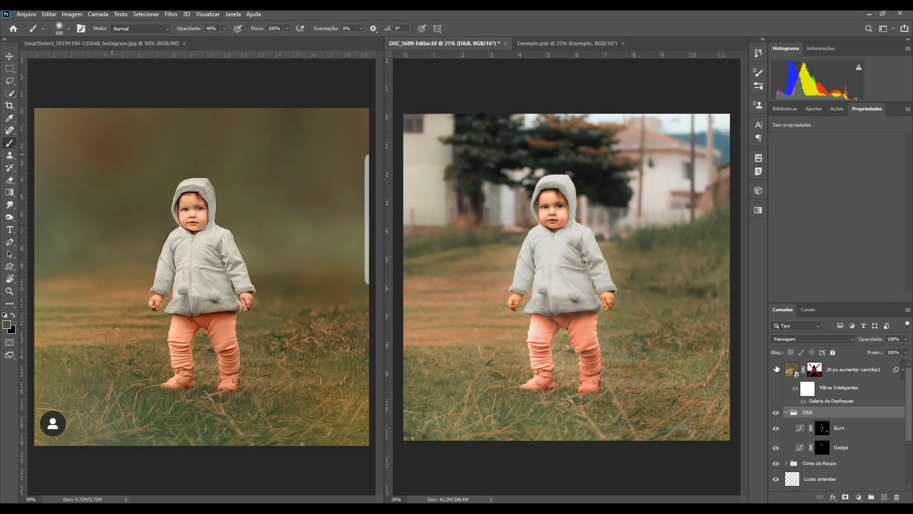
left_click(776, 369)
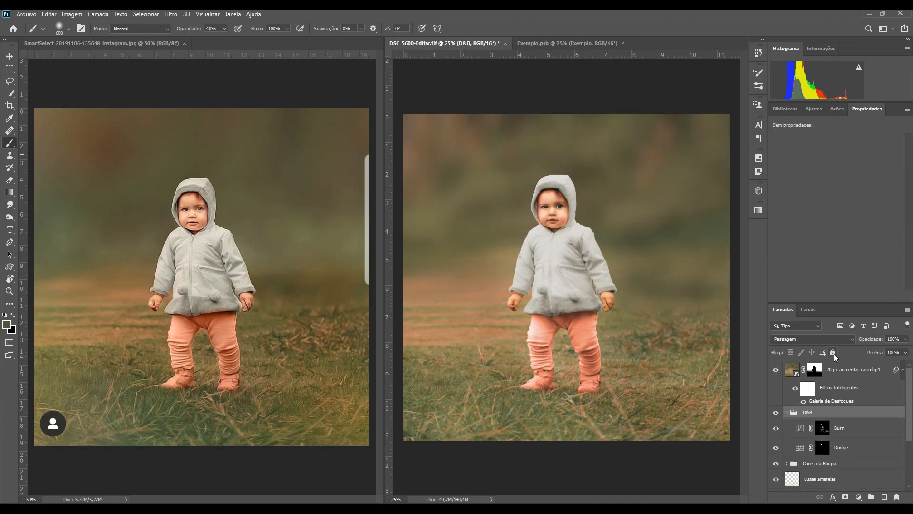